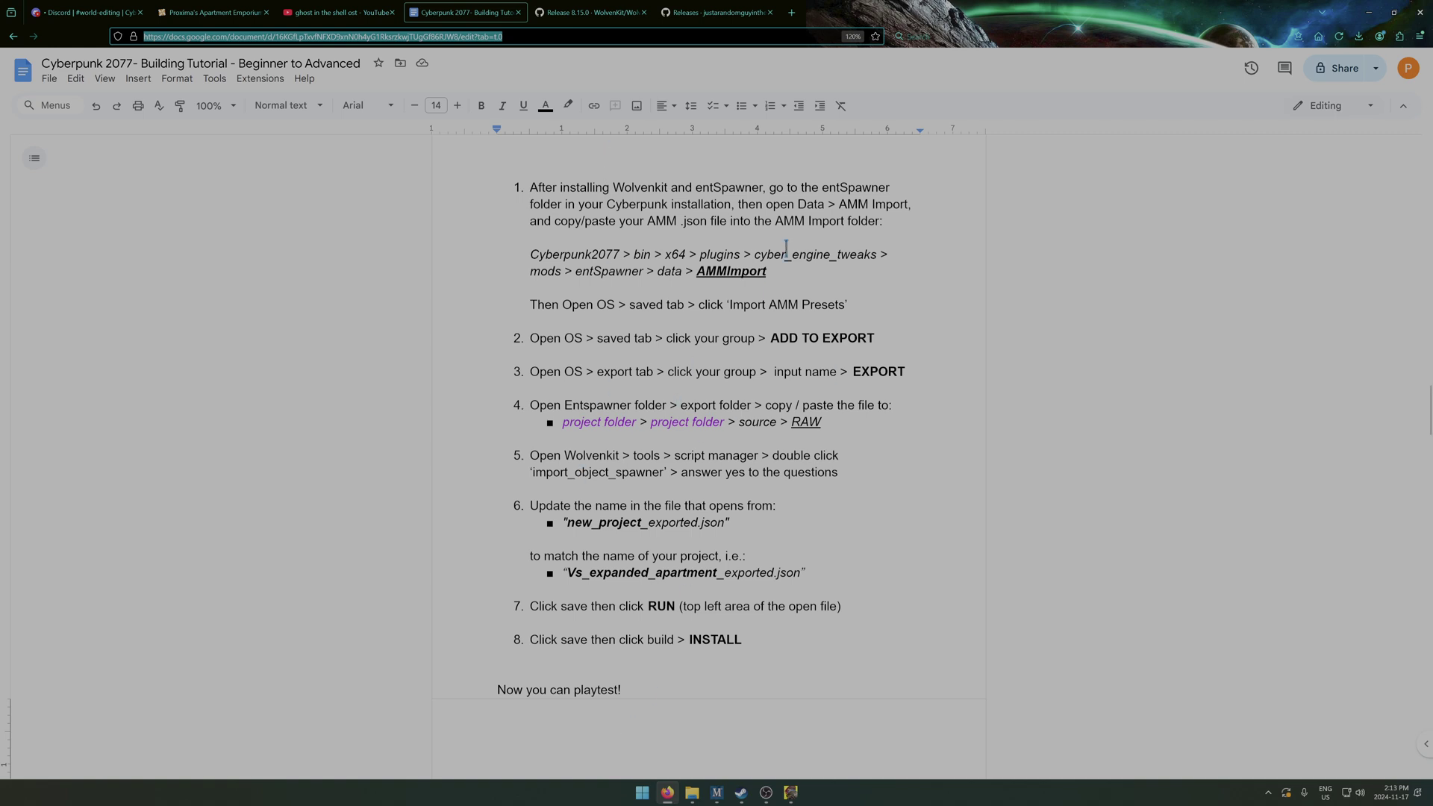
Switch from the Google Docs building tutorial to the WolvenKit 8.15.0 GitHub release page.
left_click(758, 733)
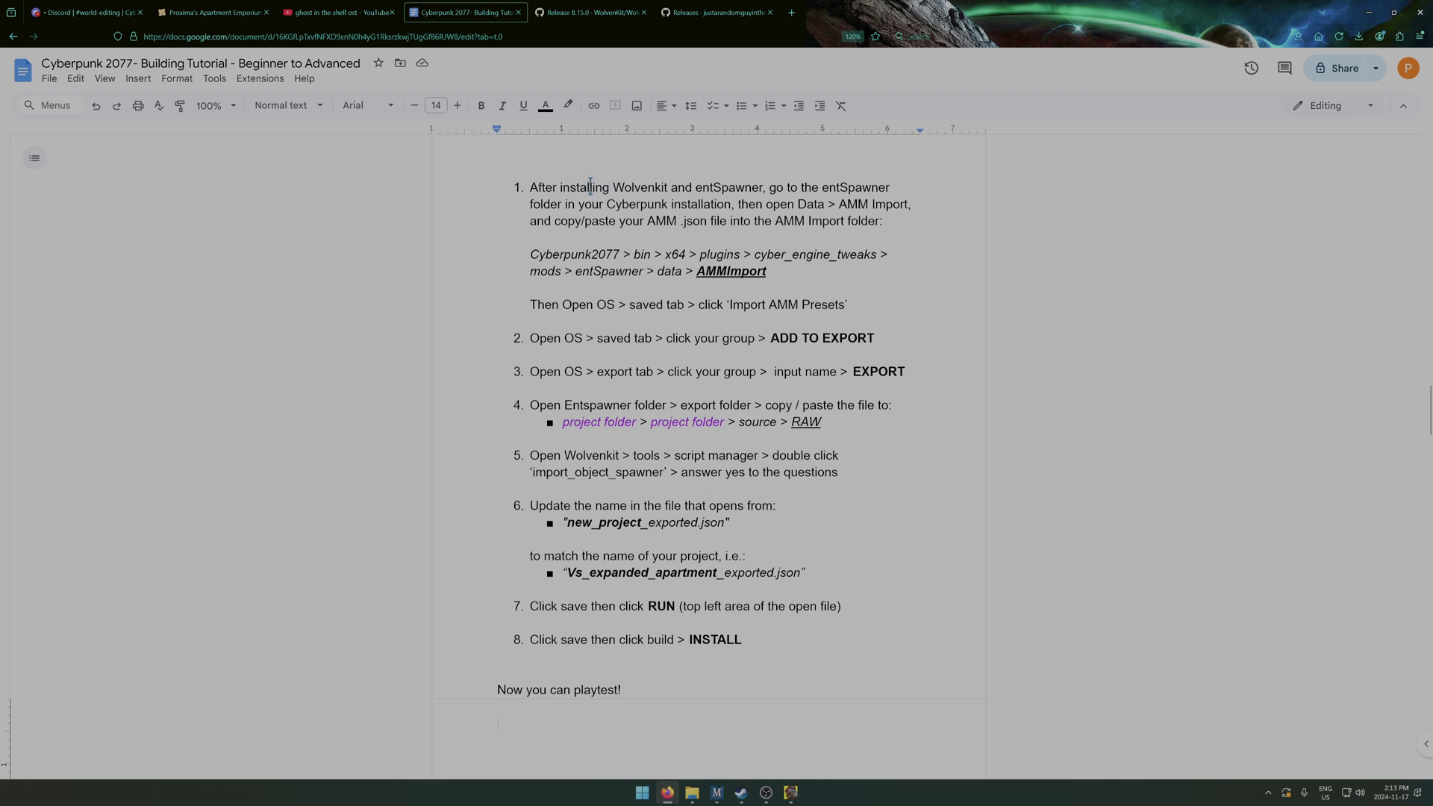
left_click(595, 12)
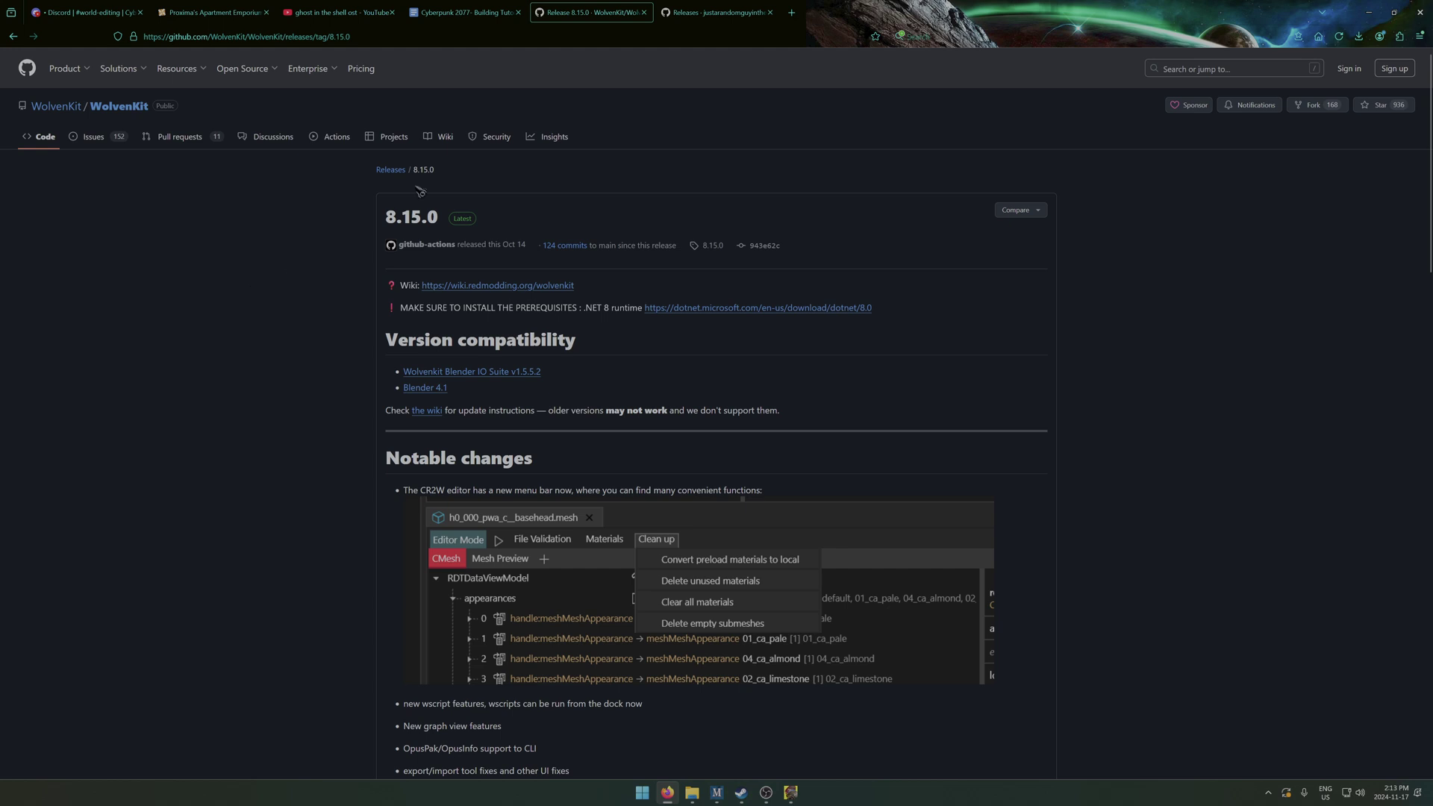
Review the CP77_entSpawner v0.4 'Small tweaks and fixes' release and its Assets list.
left_click(718, 12)
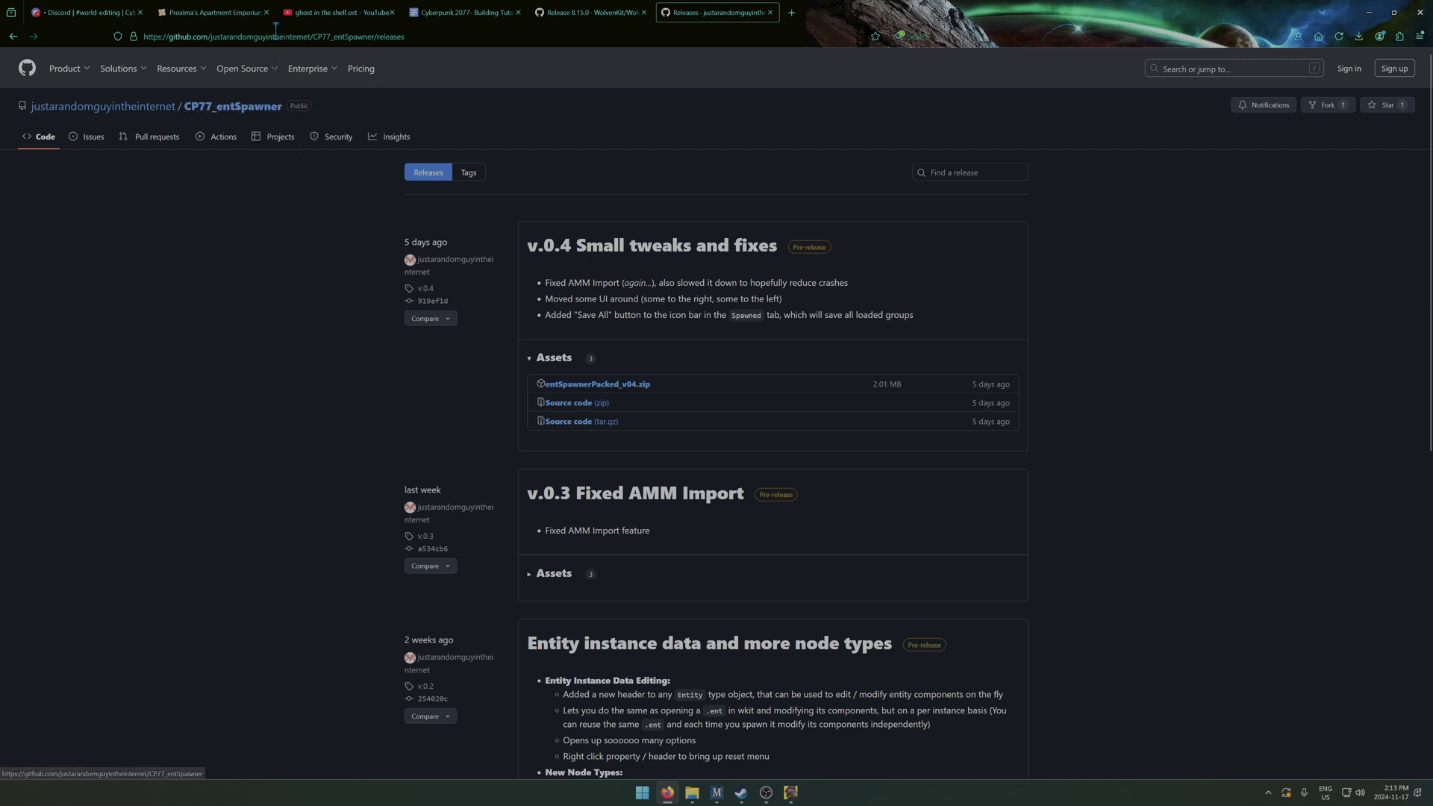
left_click(432, 36)
left_click(288, 399)
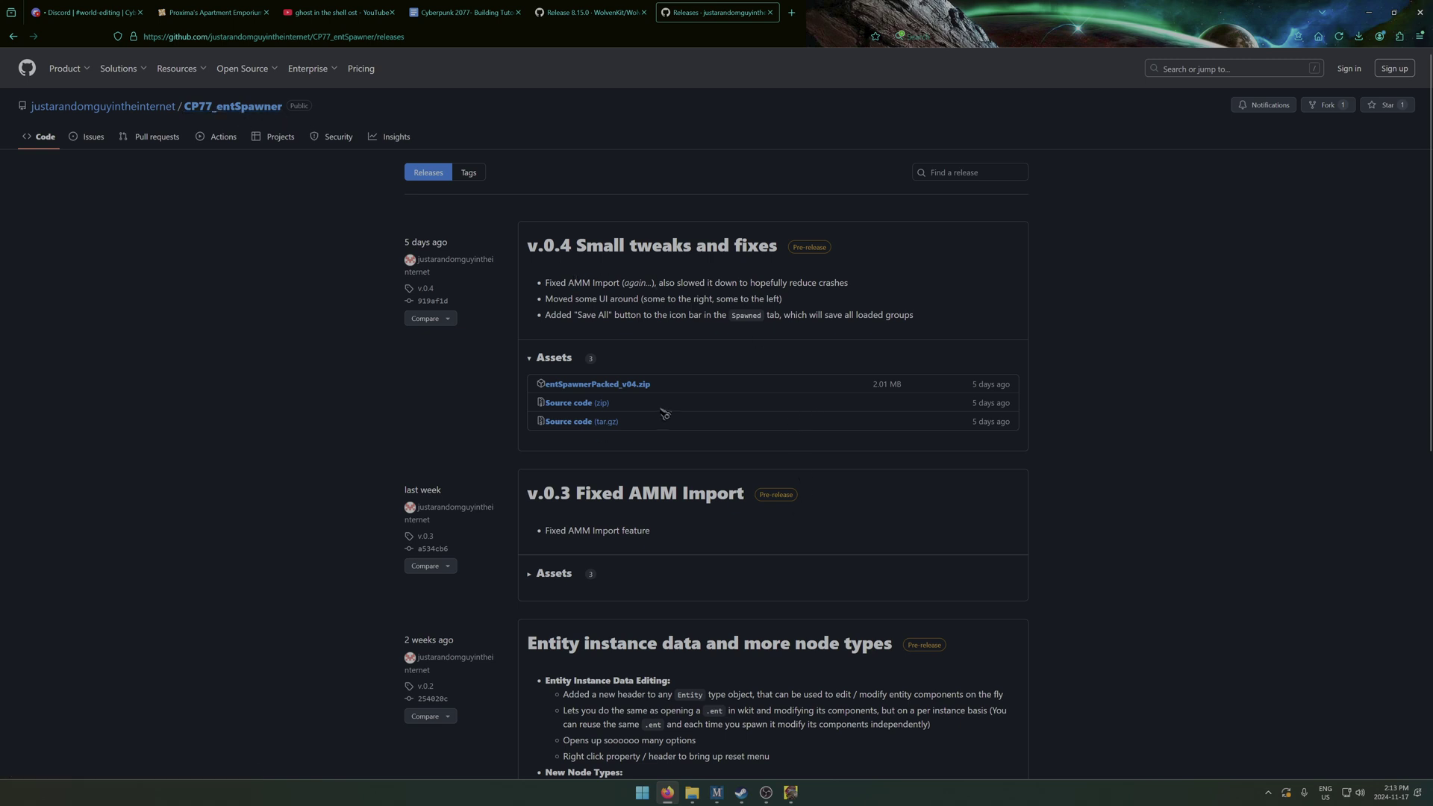
left_click(618, 246)
key("alt+Left")
double_click(559, 359)
left_click(373, 410)
Scroll the WolvenKit 8.15.0 release page to its Assets, then return to the entSpawner releases.
left_click(590, 12)
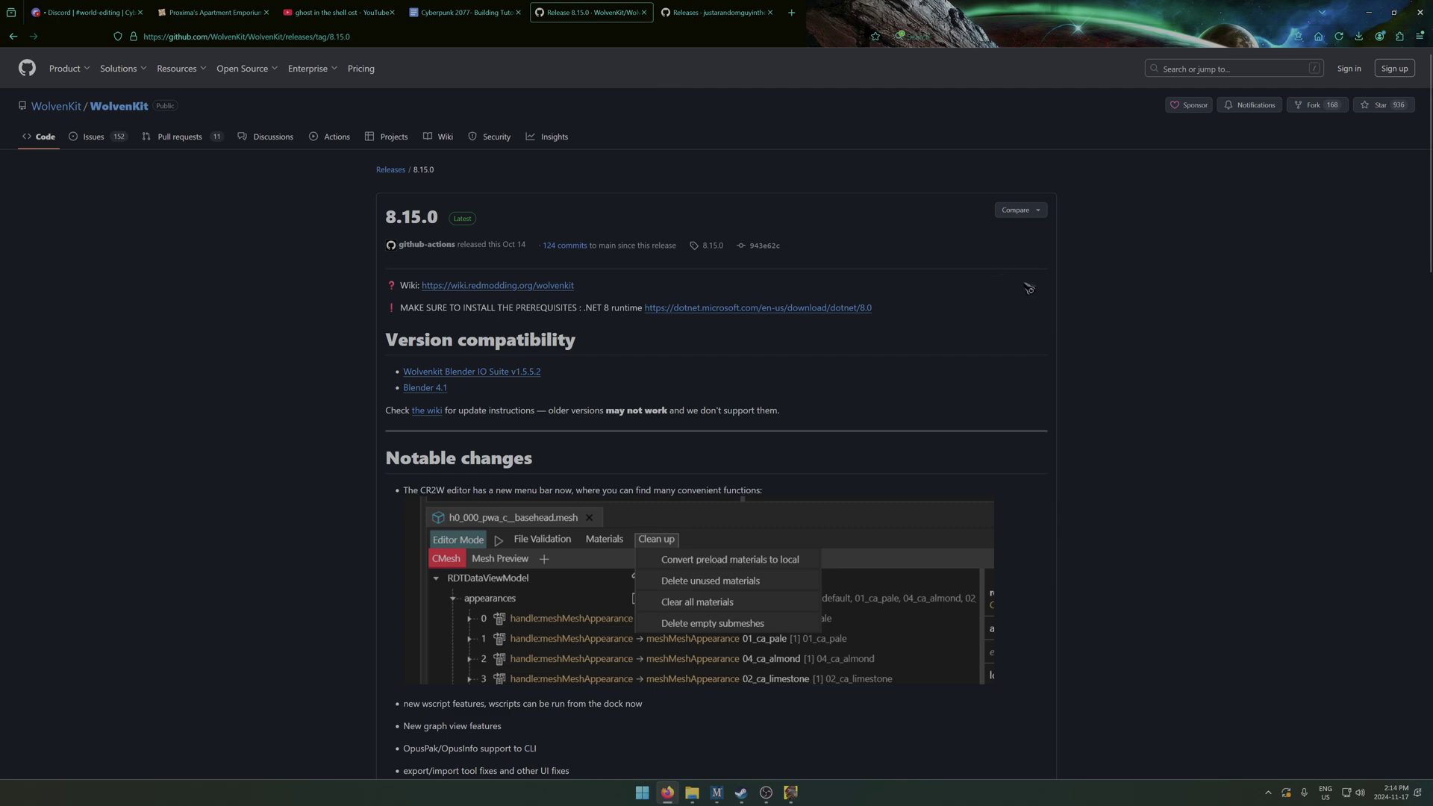
scroll(1030, 289, "down", 5)
scroll(1087, 327, "up", 5)
scroll(1088, 326, "down", 4)
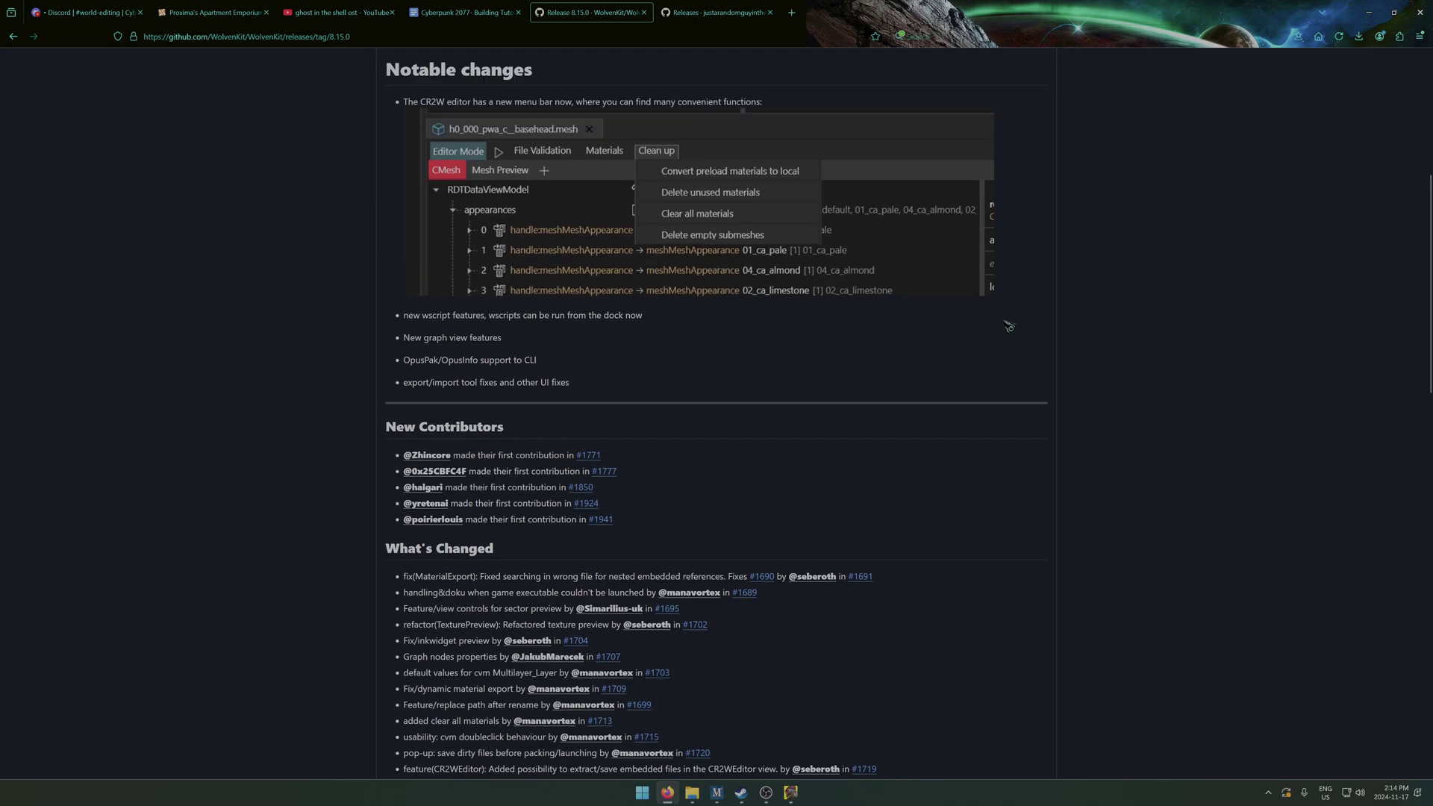
scroll(1046, 321, "up", 4)
scroll(747, 485, "down", 20)
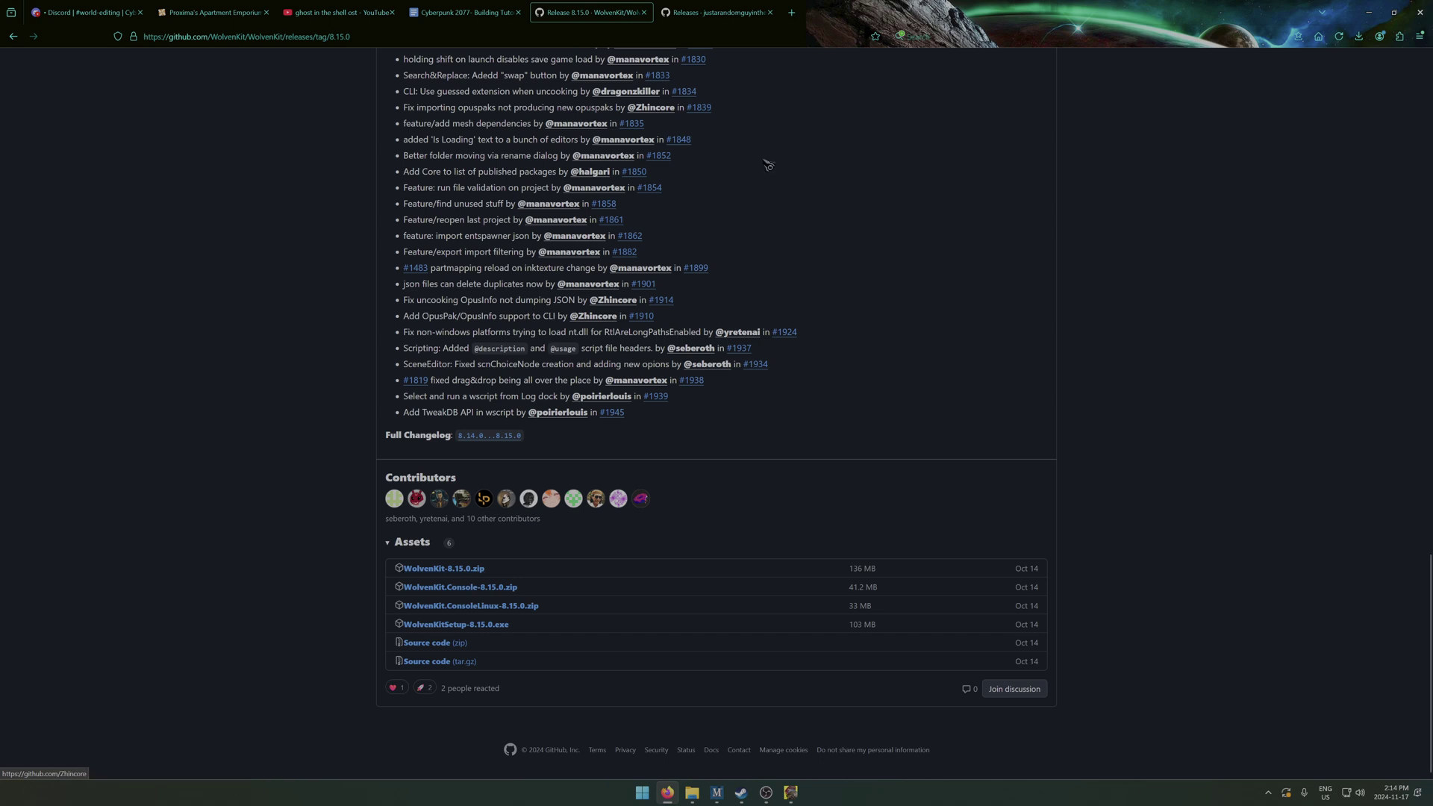
left_click(721, 13)
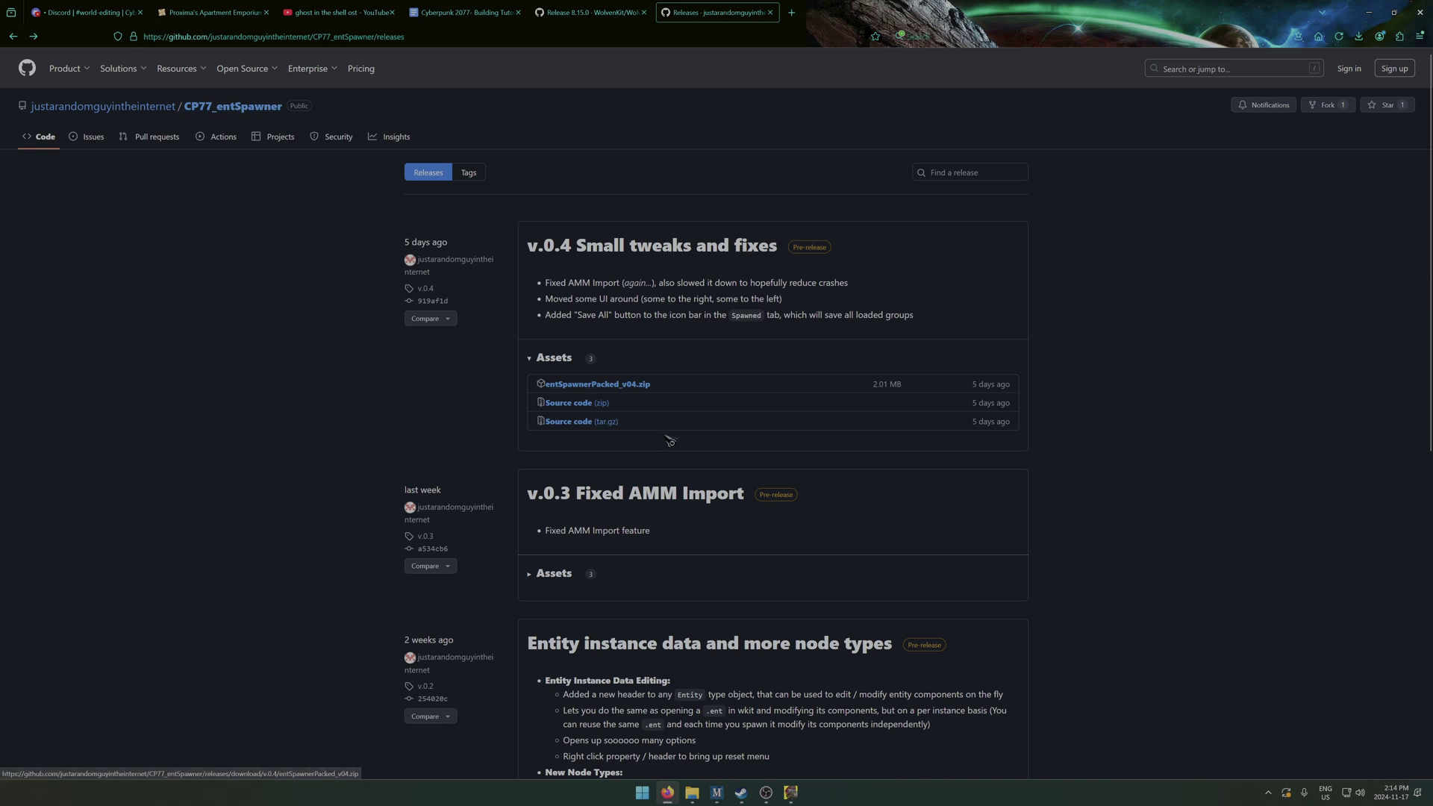
mouse_move(699, 799)
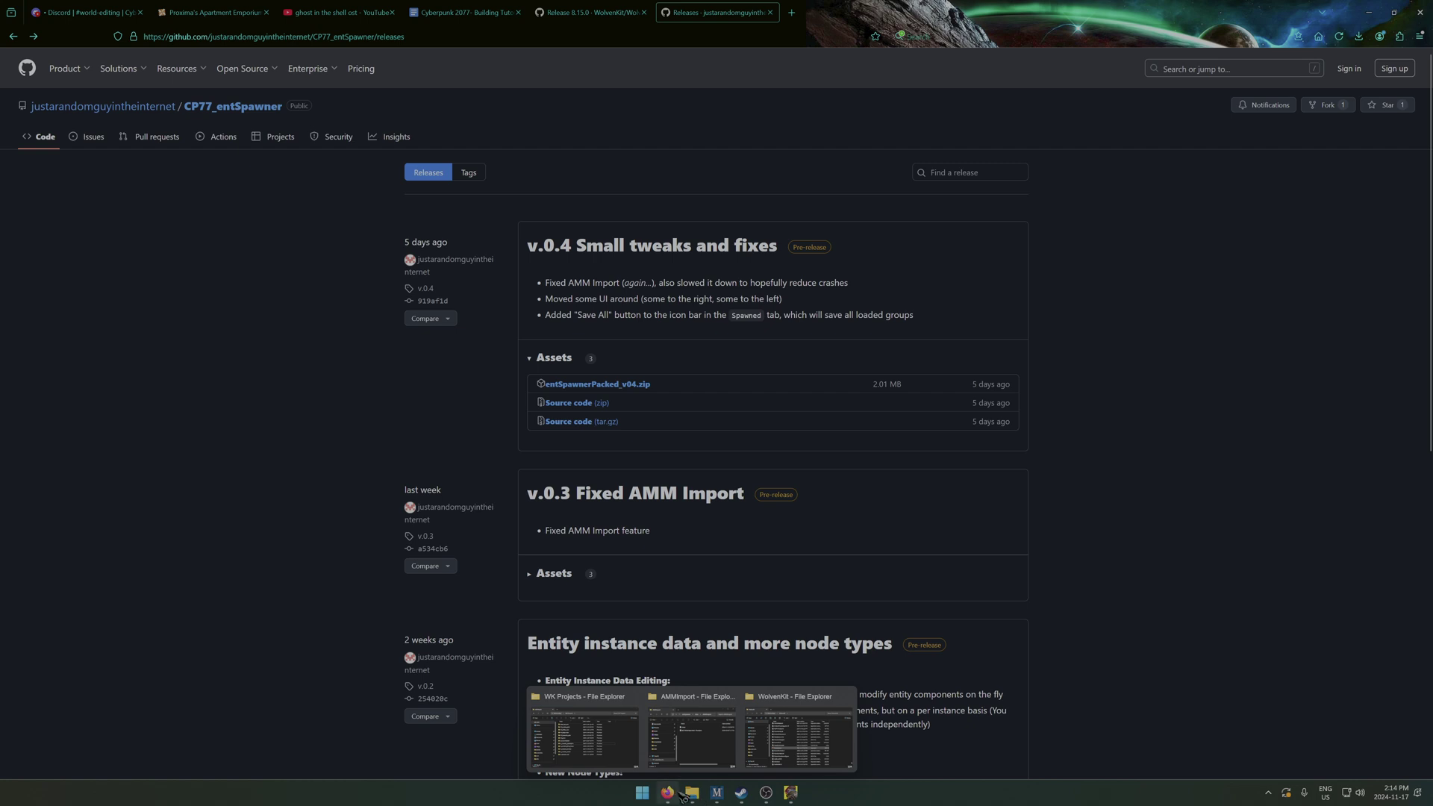
Browse Cyberpunk 2077's local files from the Steam library via Manage, then minimize Steam.
left_click(742, 793)
right_click(87, 285)
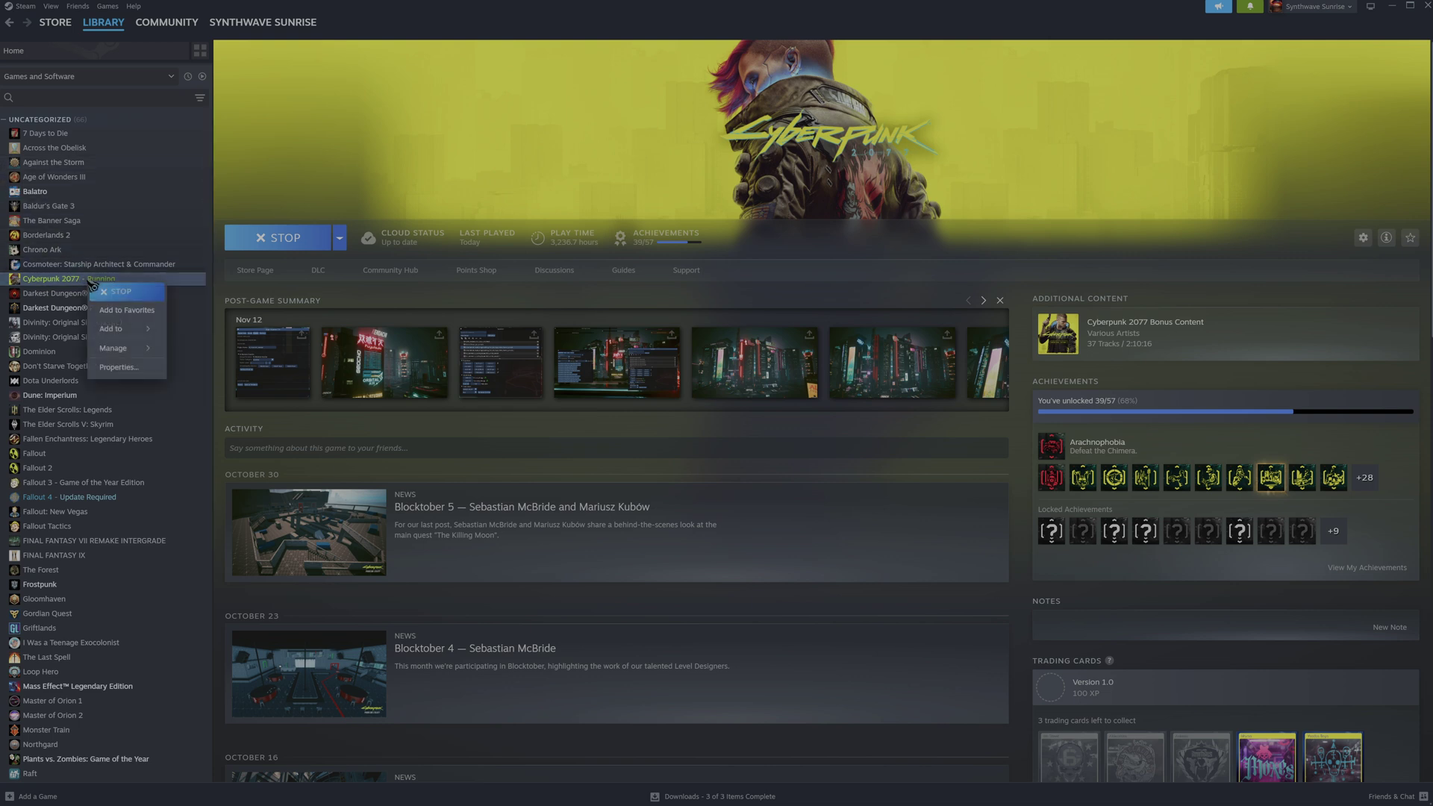
mouse_move(123, 350)
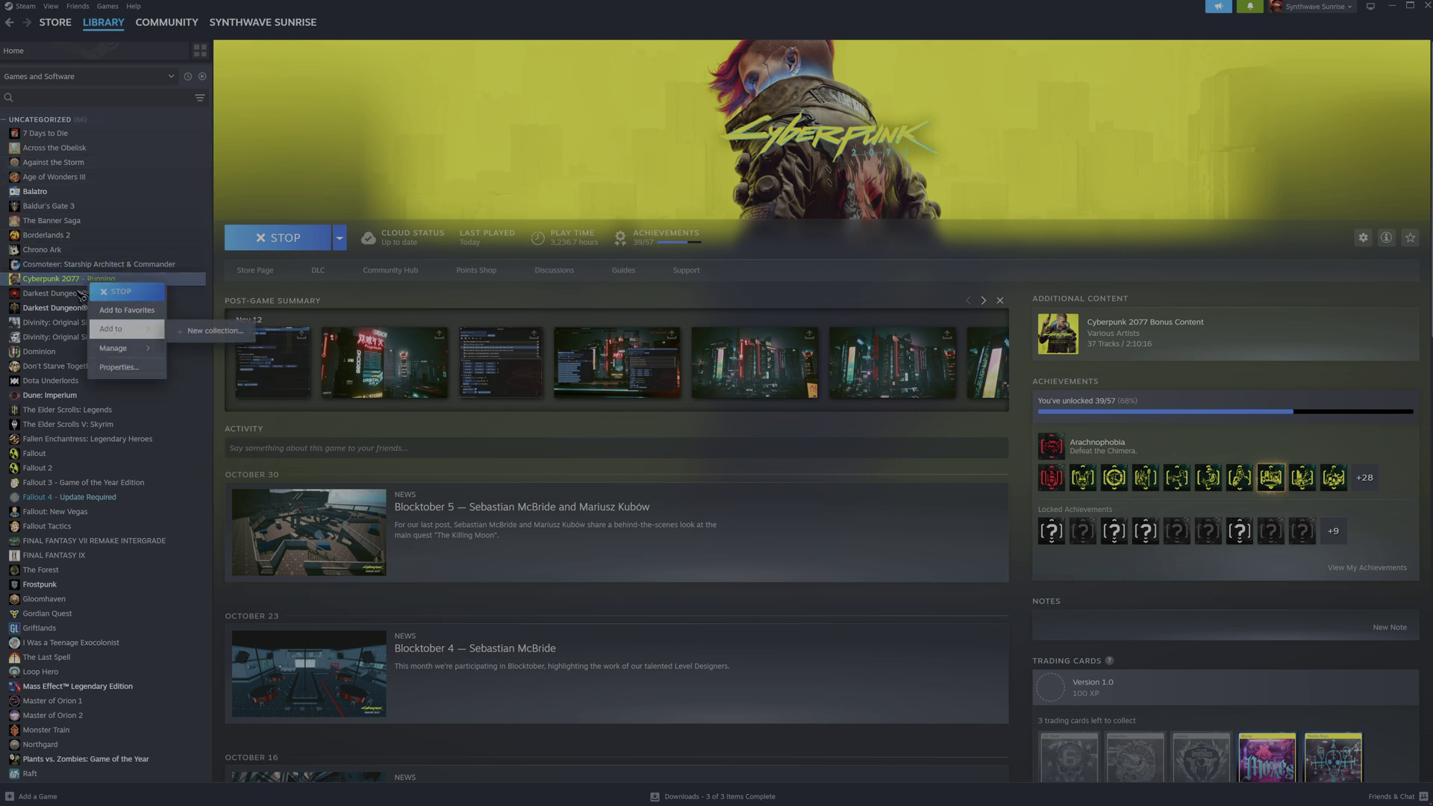
left_click(213, 368)
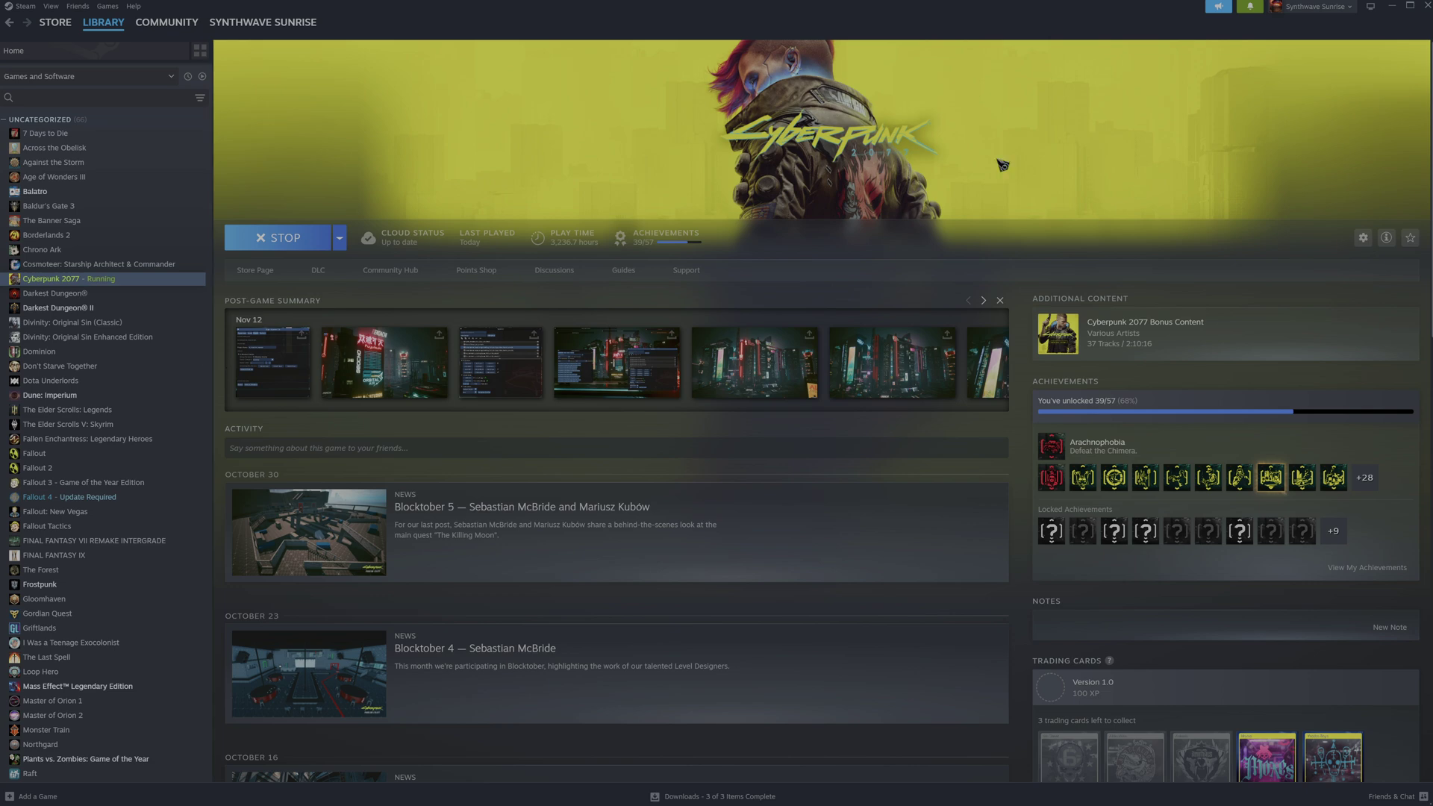
left_click(1391, 6)
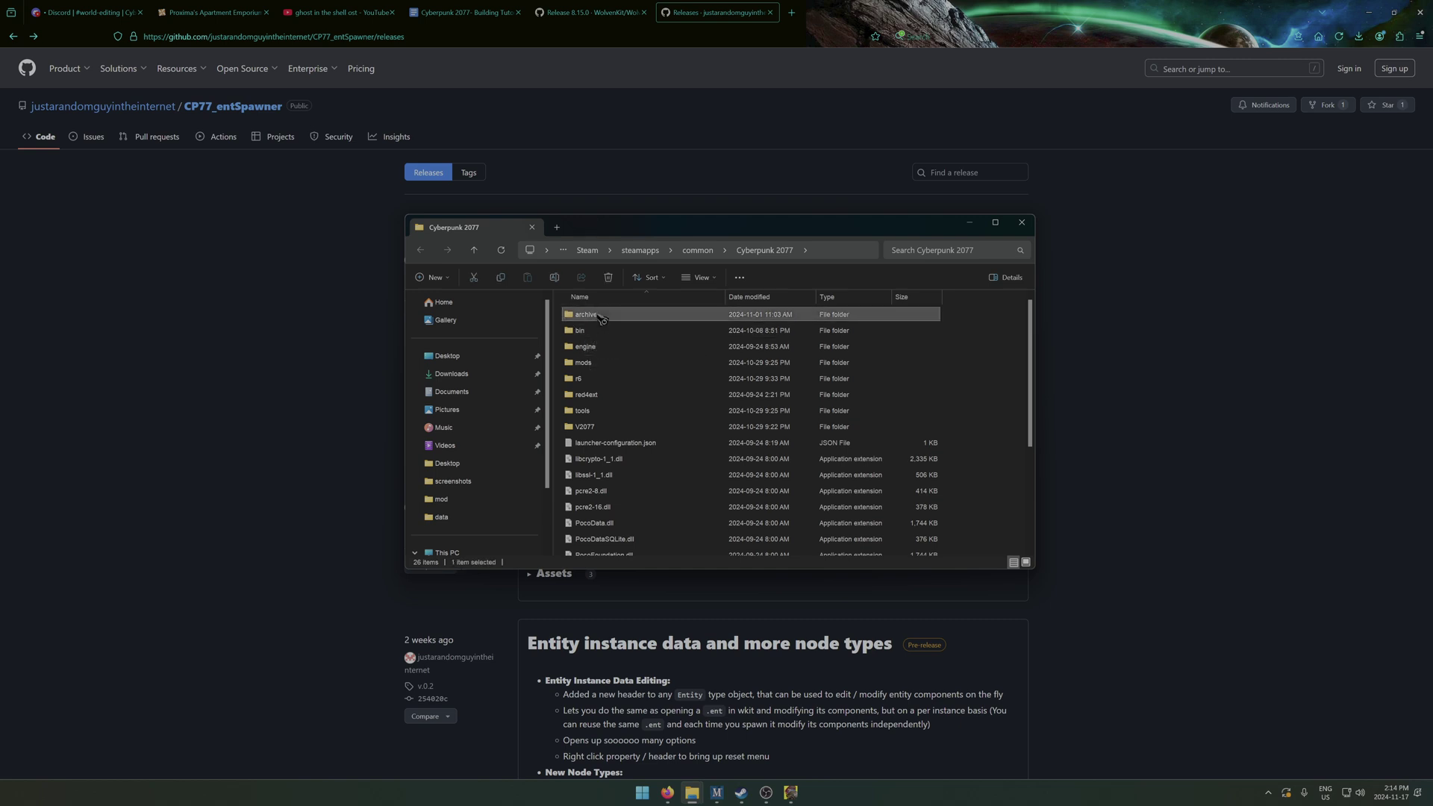
Check the archive\pc\mod folder's .archive files, then go back to the Cyberpunk 2077 folder.
double_click(601, 316)
double_click(601, 317)
double_click(597, 363)
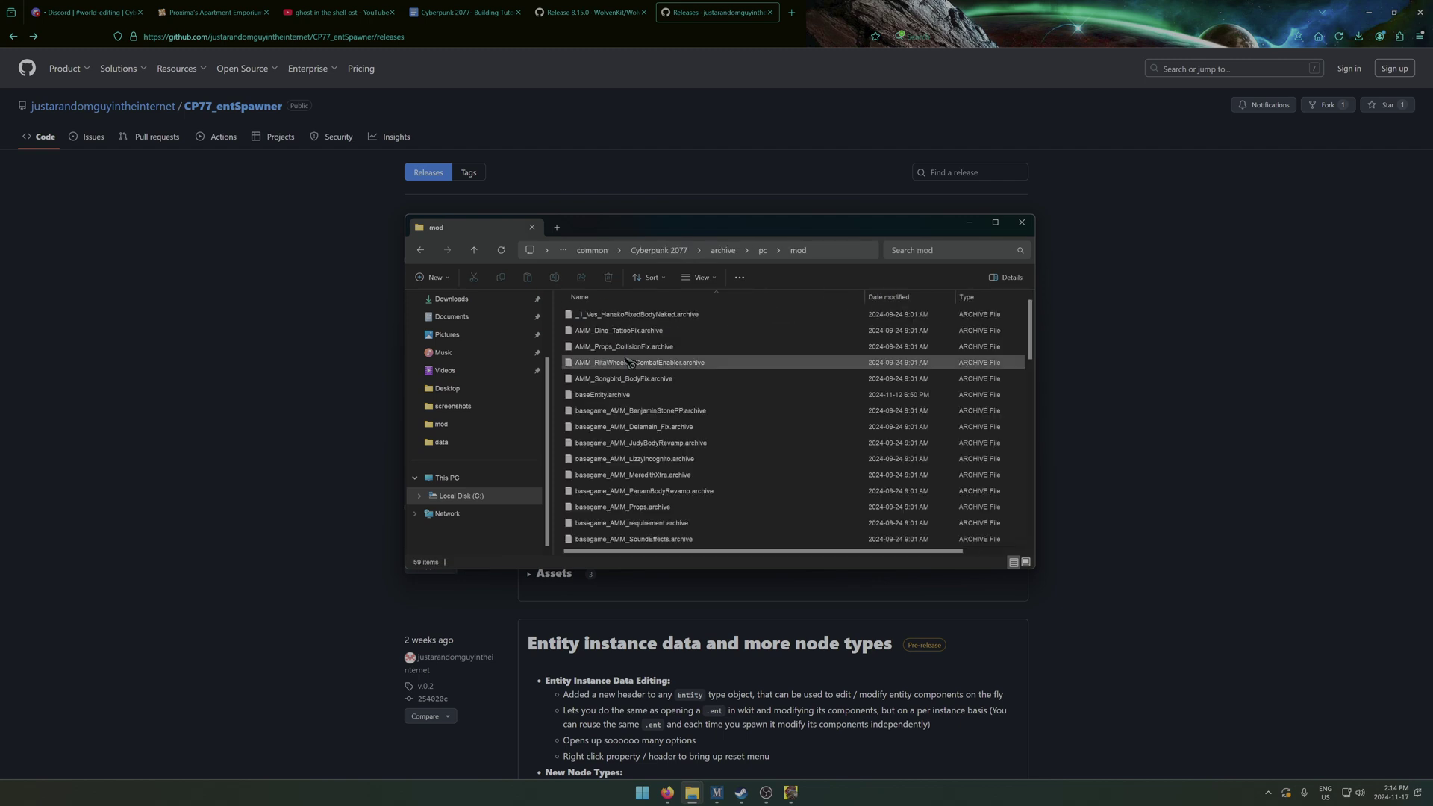
left_click(646, 397)
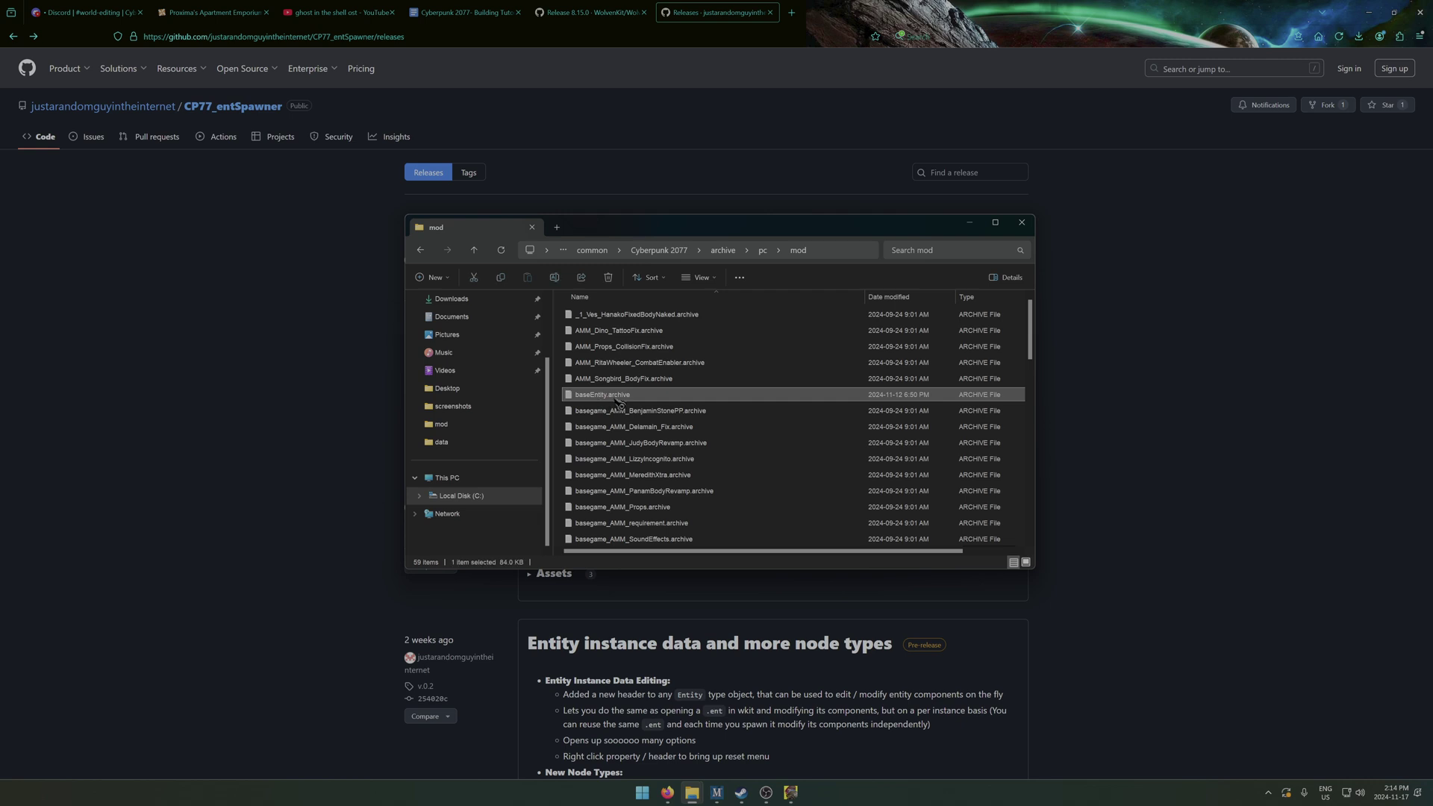
key("BackSpace")
key("BackSpace")
key("BackSpace")
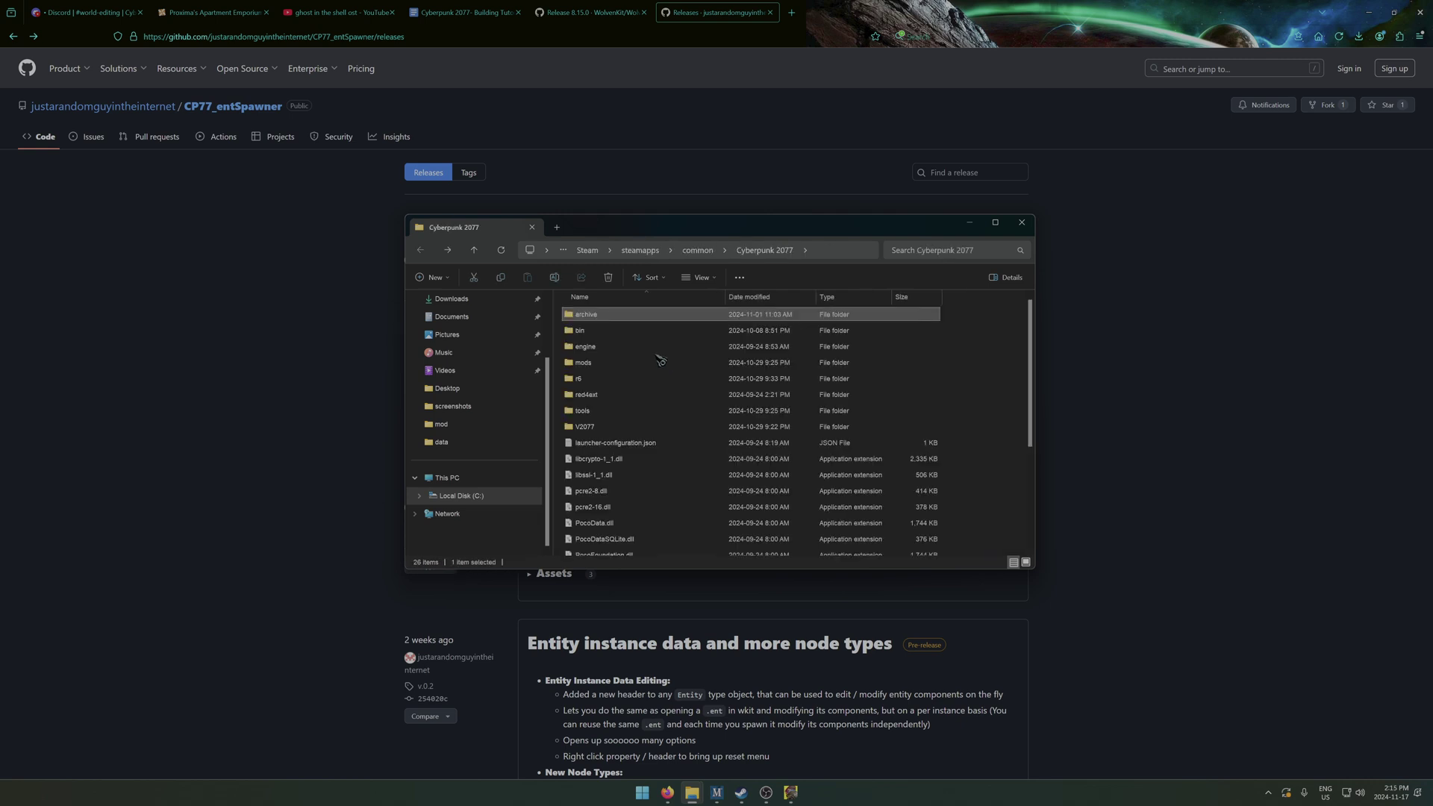
Navigate bin\x64\plugins\cyber_engine_tweaks\mods into the entSpawner folder.
left_click(627, 333)
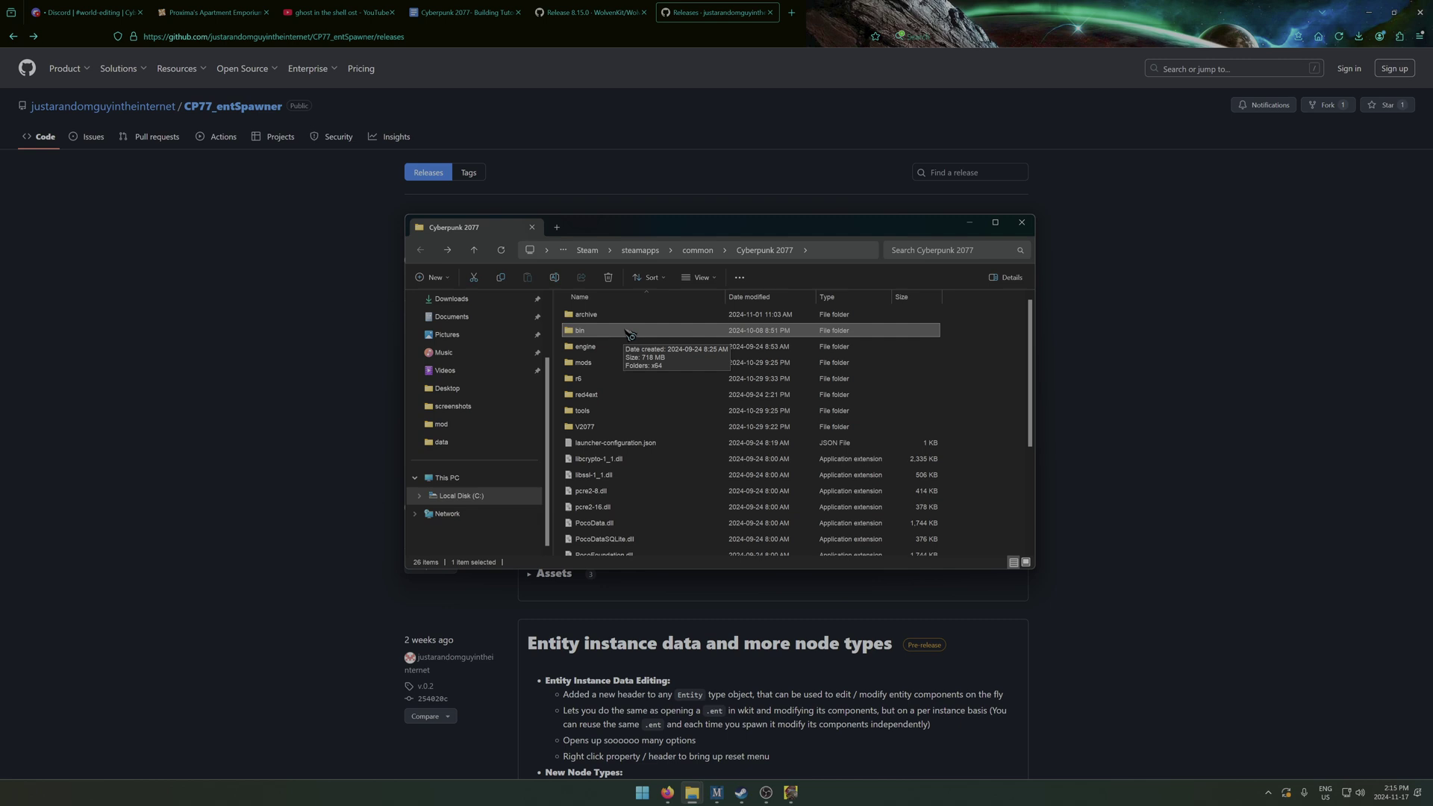
double_click(628, 333)
double_click(618, 316)
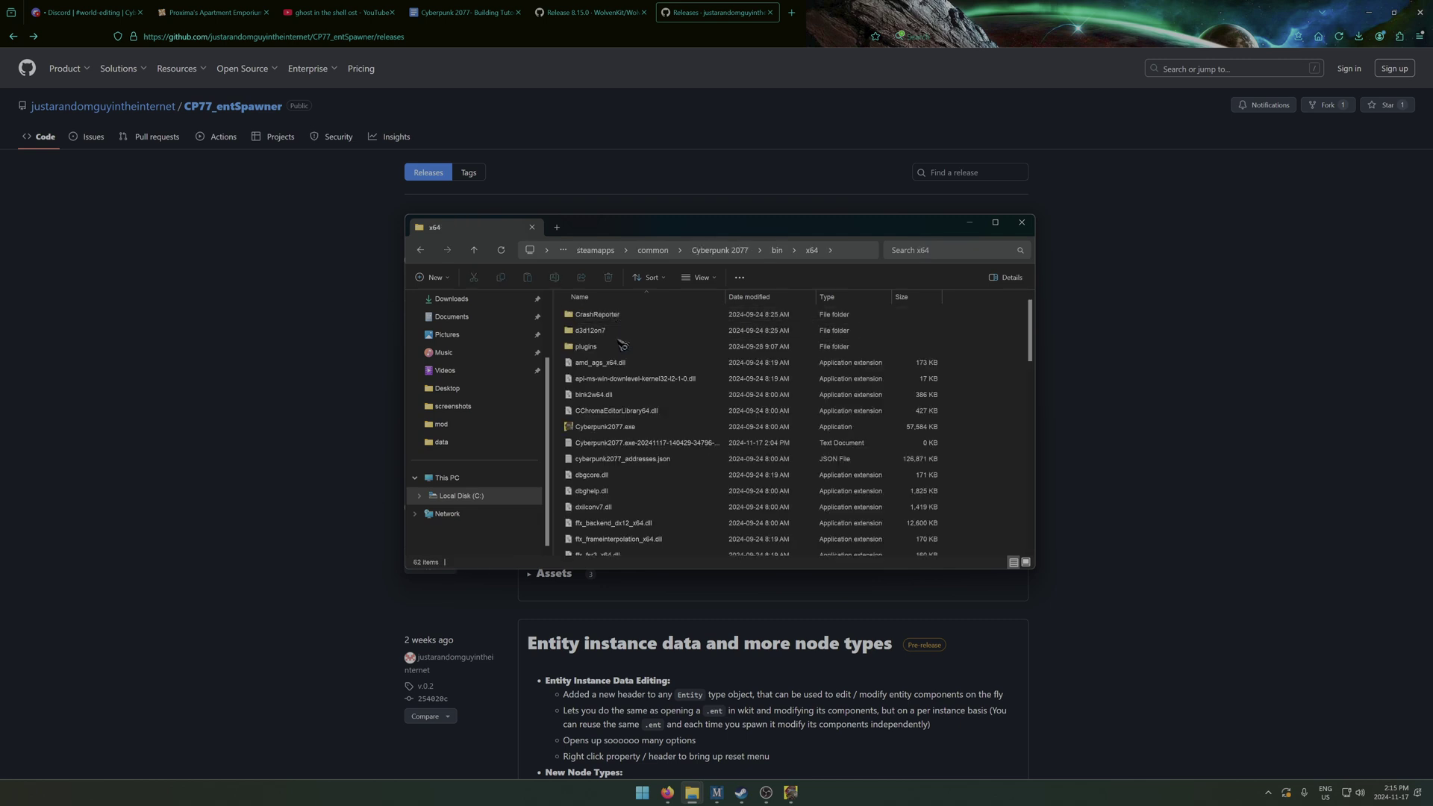
double_click(587, 347)
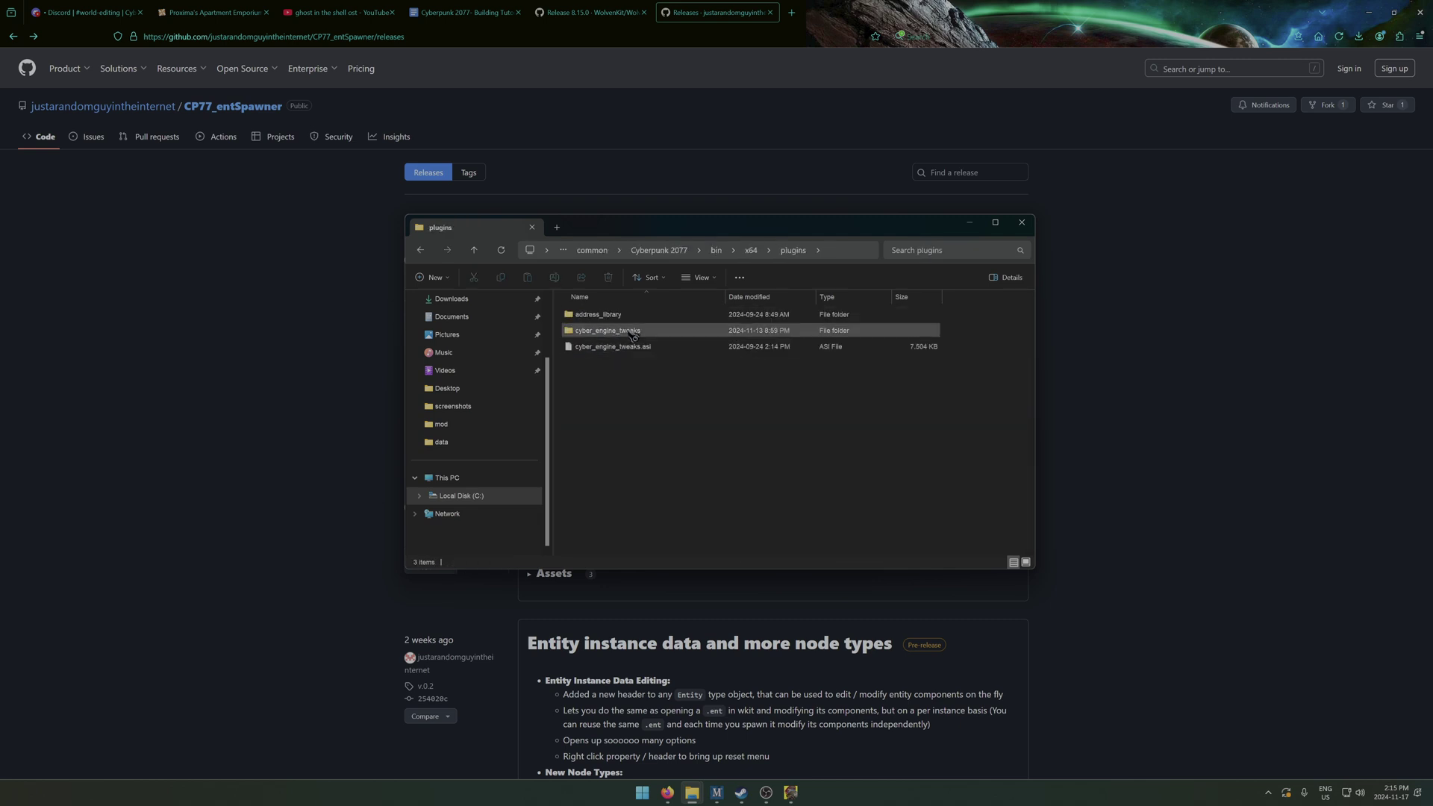
double_click(633, 333)
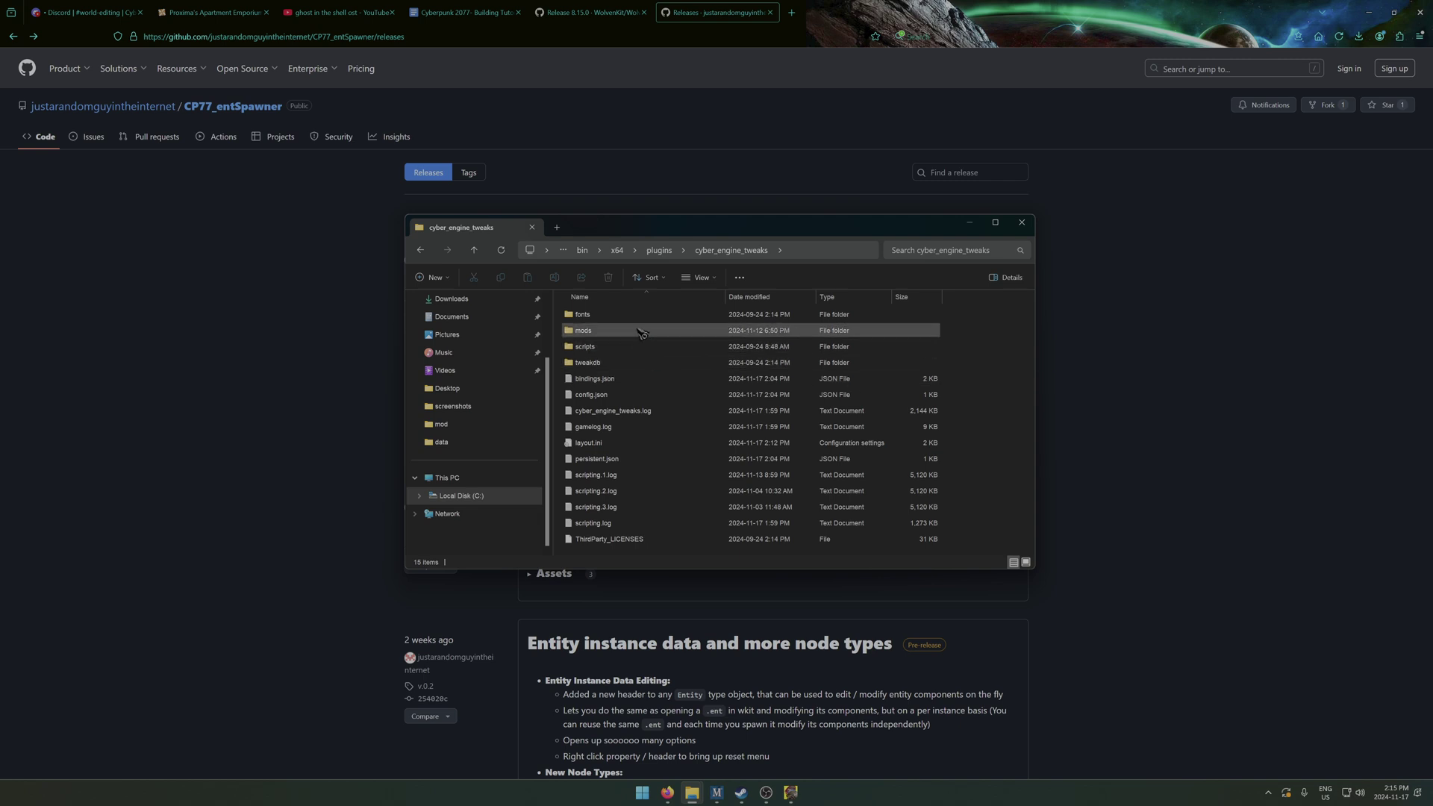
double_click(642, 331)
left_click(639, 333)
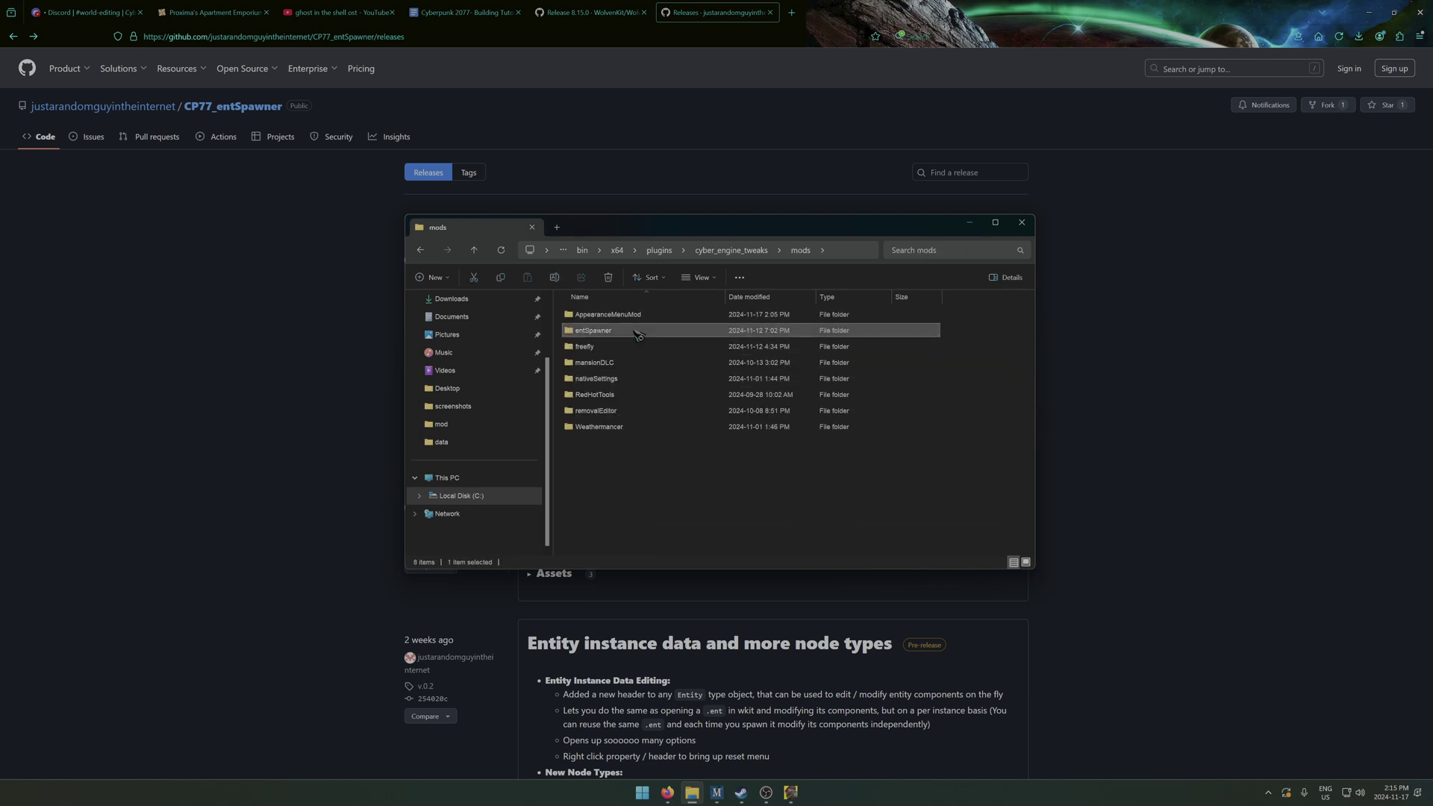
double_click(633, 332)
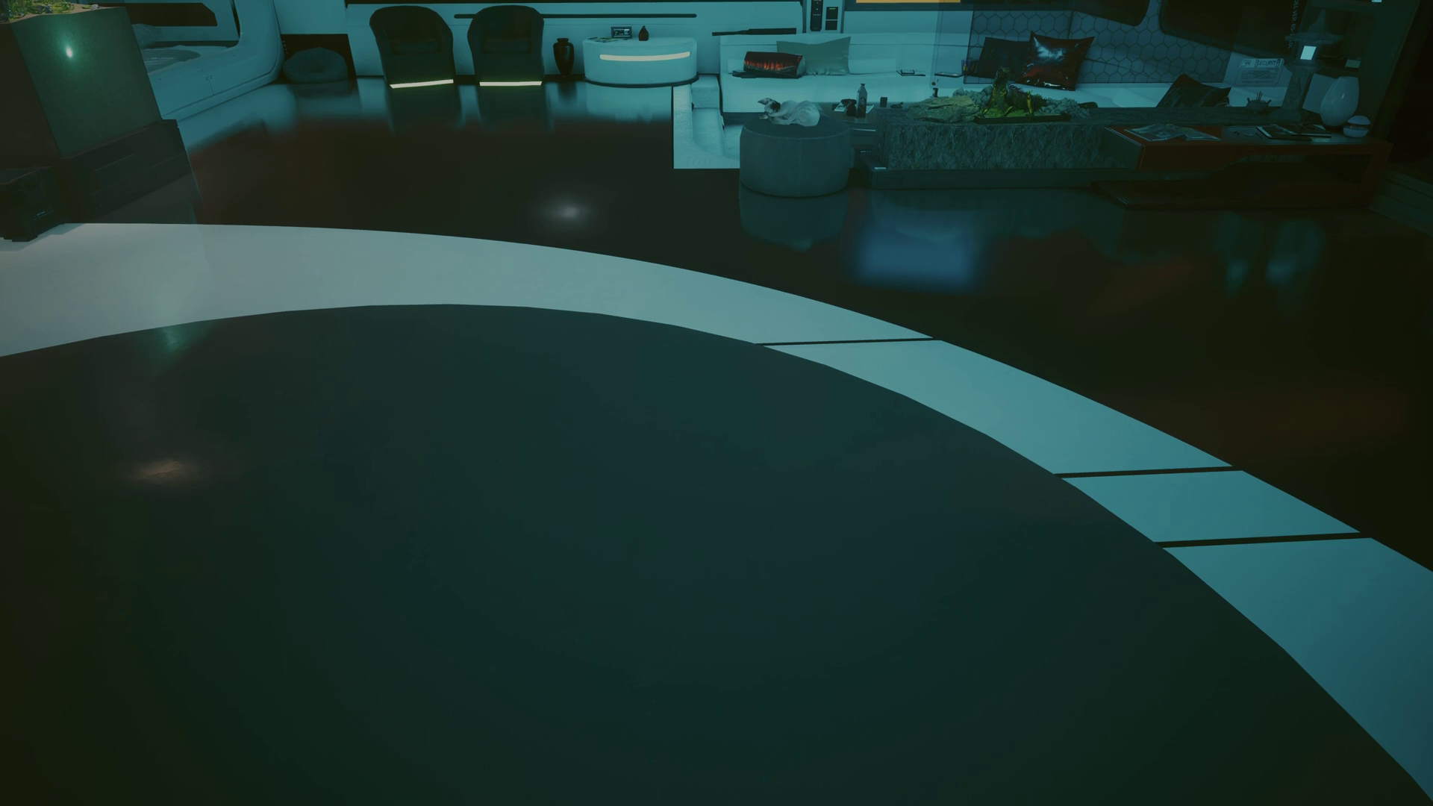
Open the CET overlay, nudge the Object Spawner 2.0 window right, and show its Saved presets.
key("grave")
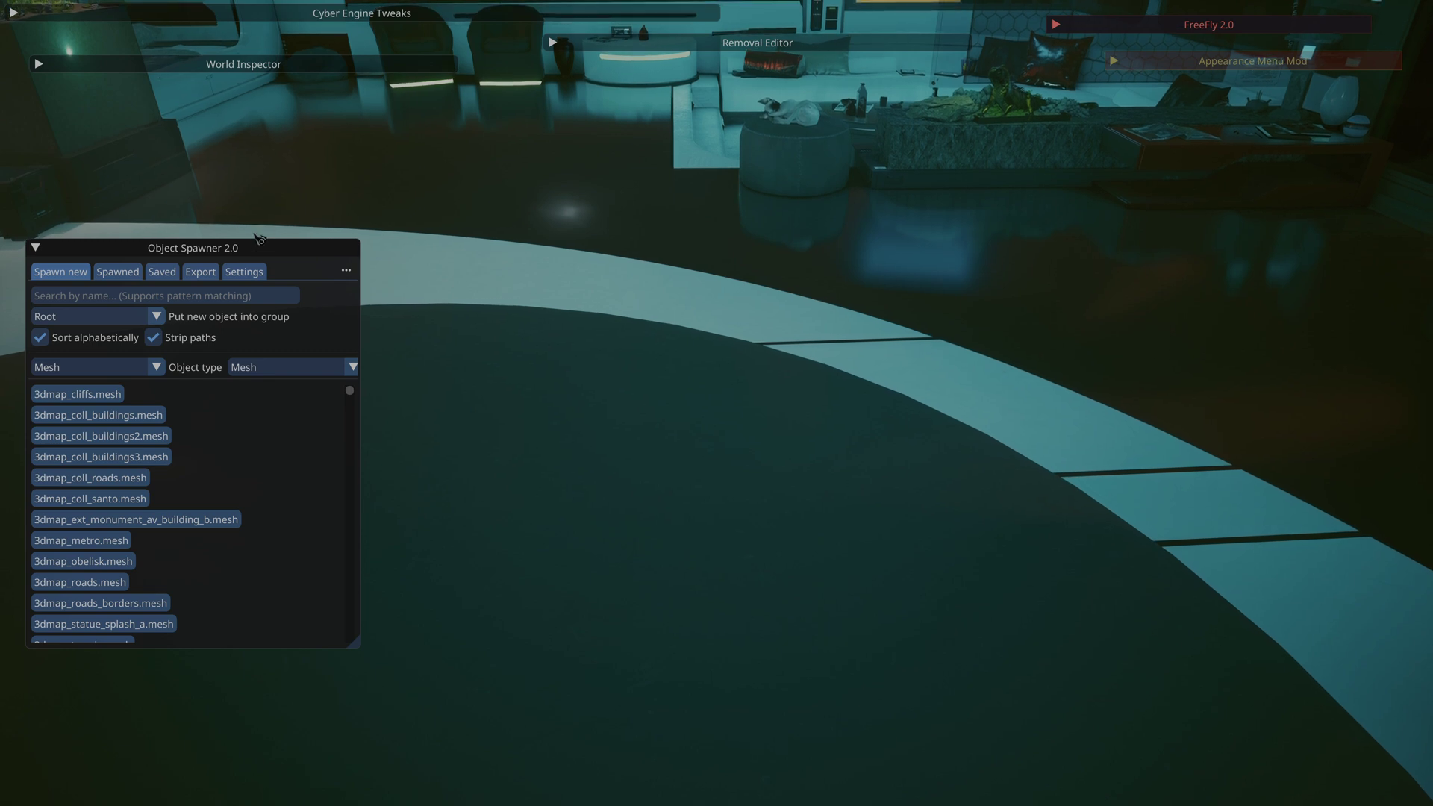
left_click(41, 249)
double_click(228, 249)
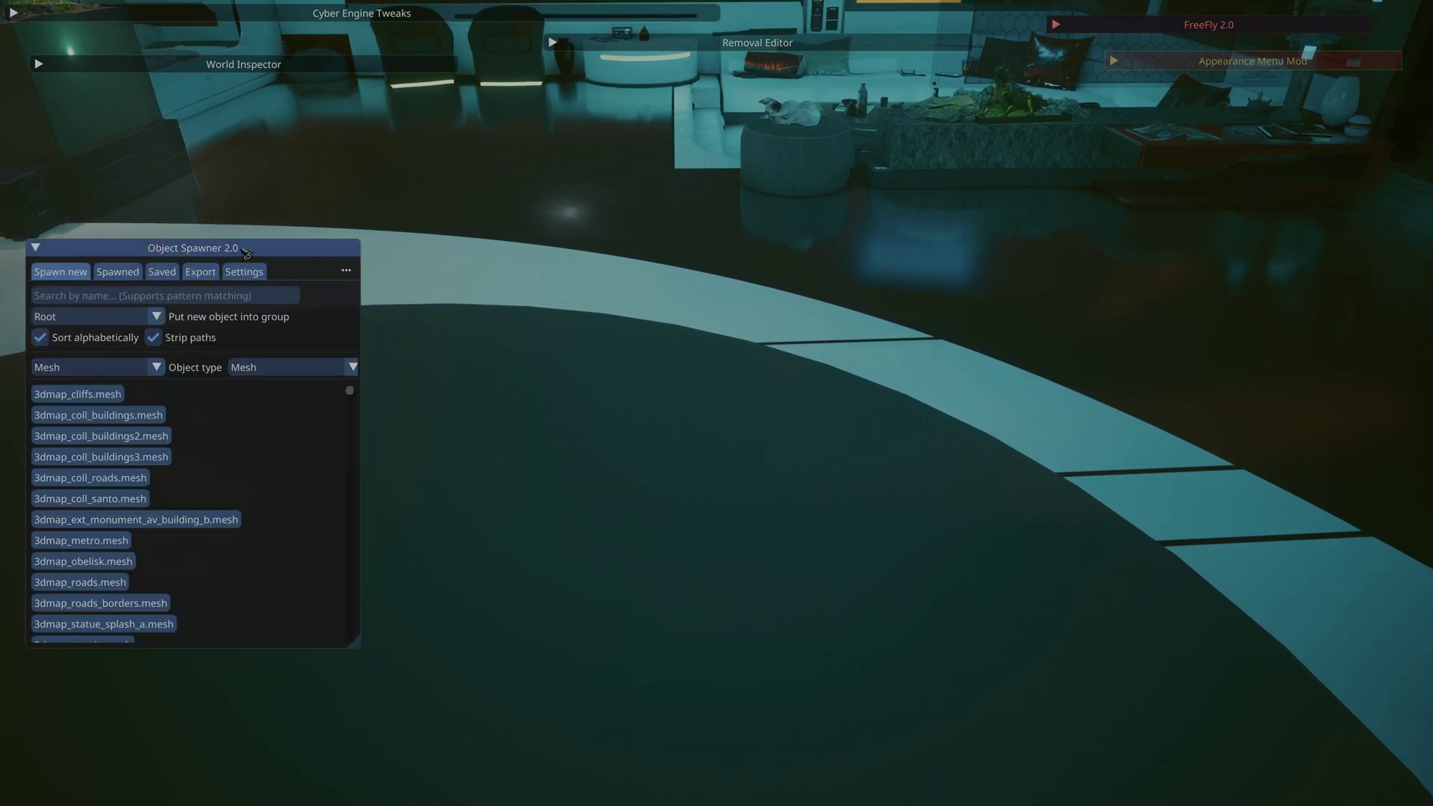
left_click_drag(232, 249, 256, 251)
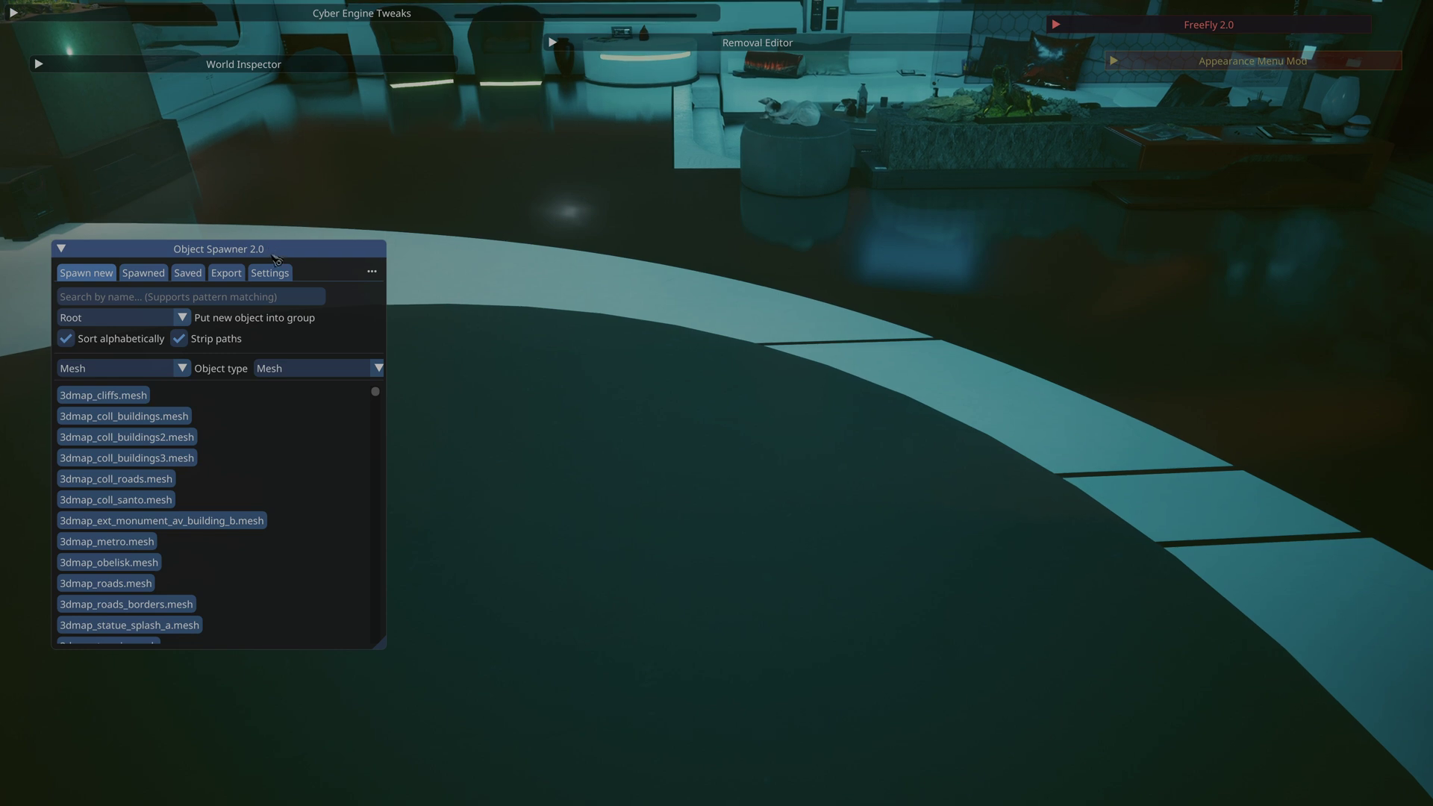
left_click(188, 273)
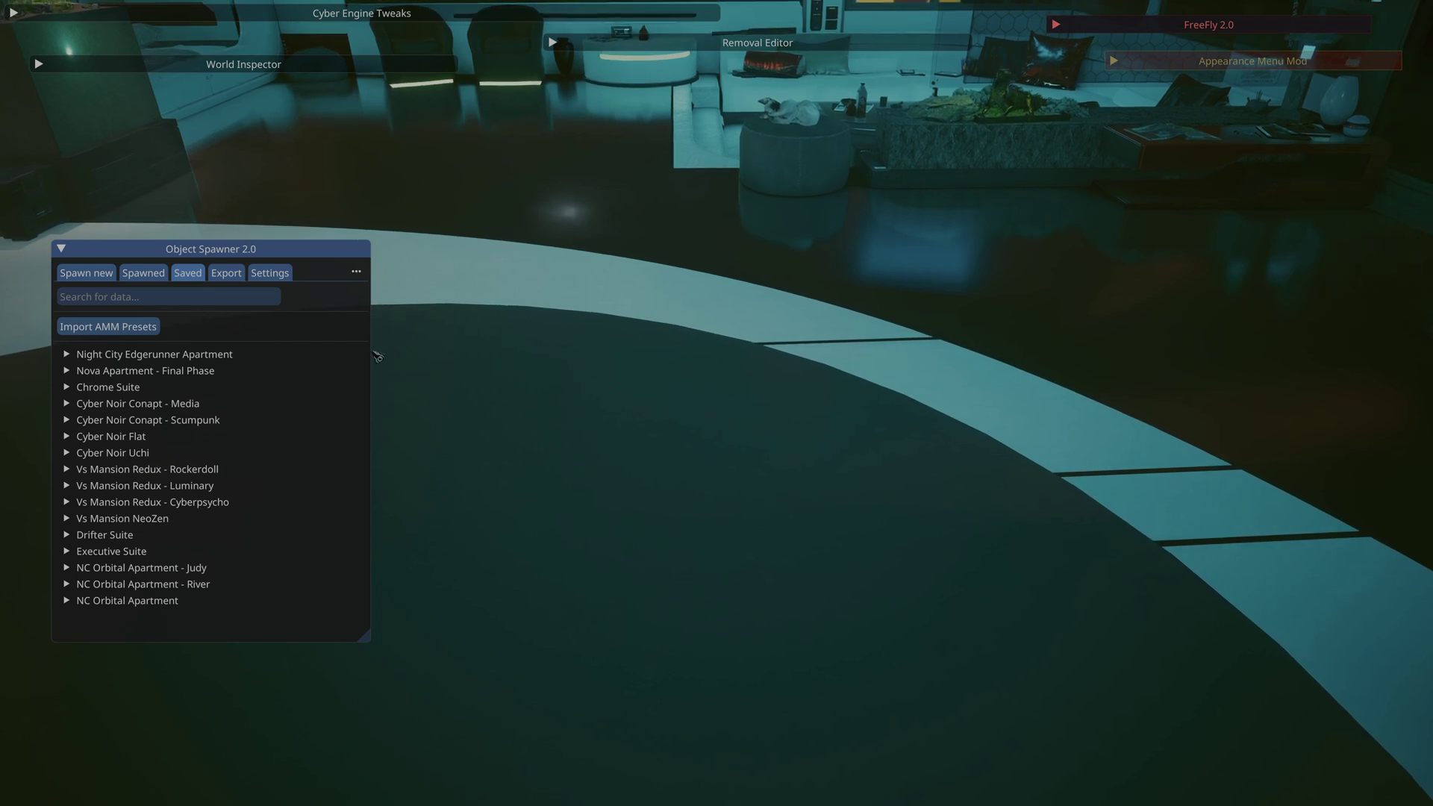
key("alt+Tab")
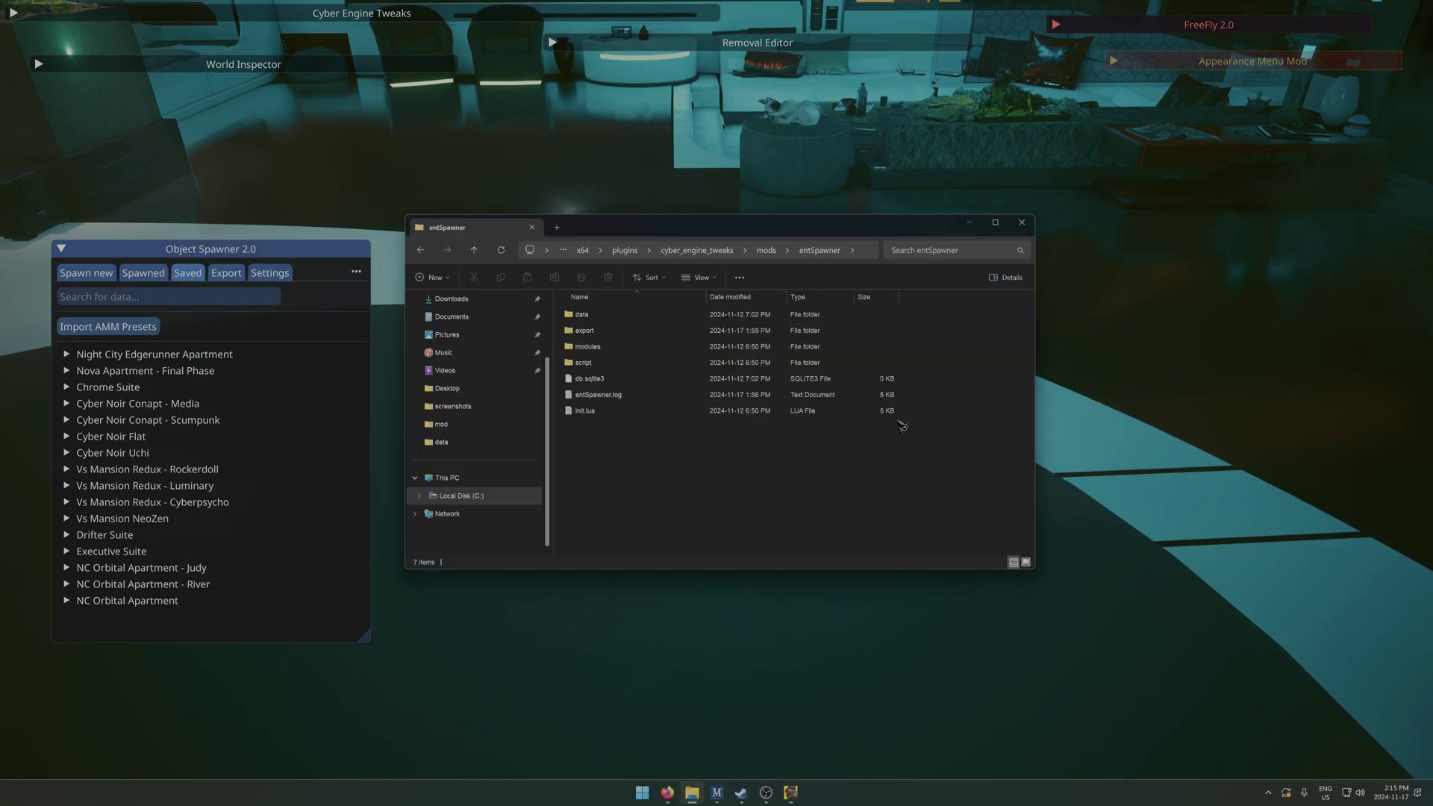
Open entSpawner's data\AMMImport folder and locate NC Orbital Apartment - River.json.
double_click(582, 314)
left_click(609, 316)
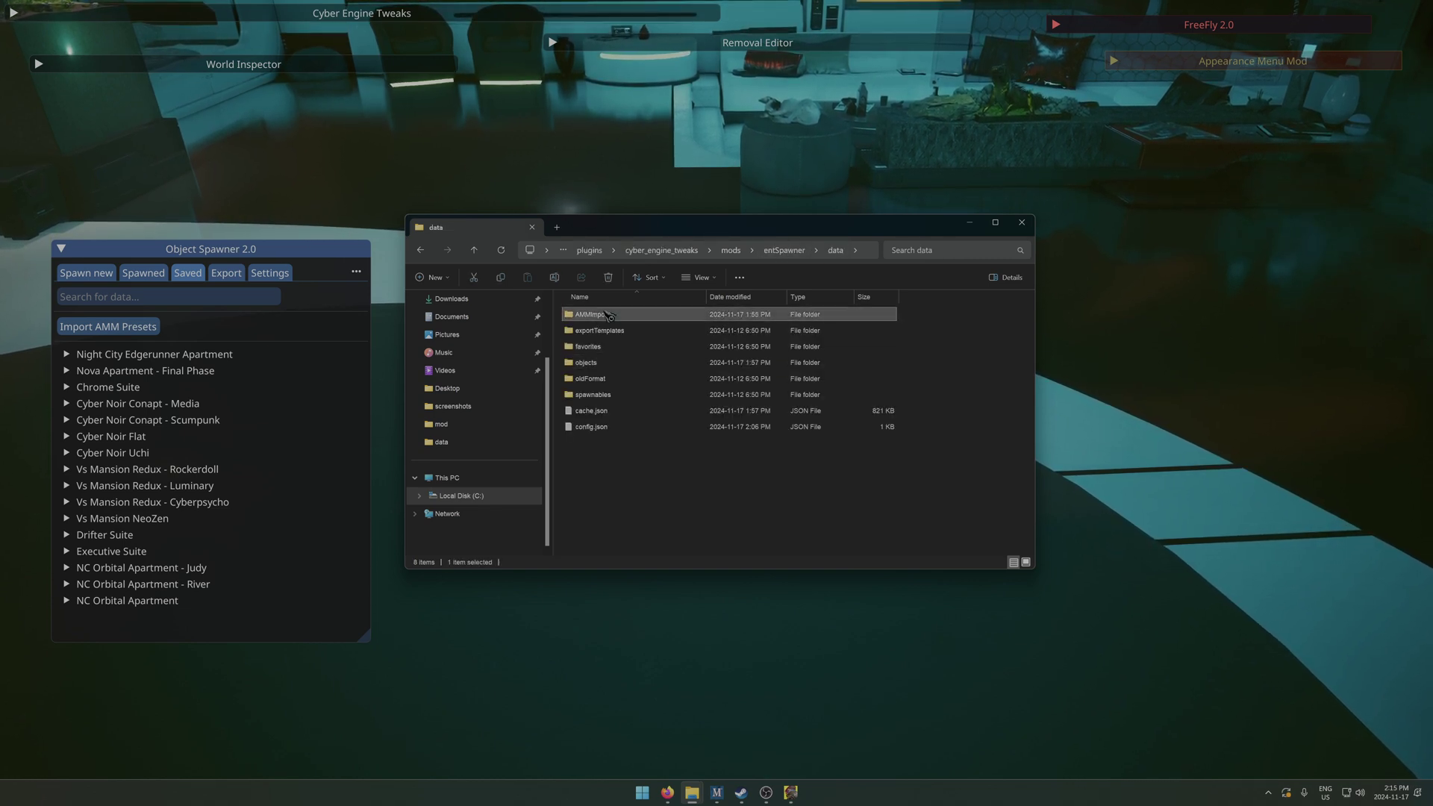
double_click(608, 317)
left_click(639, 332)
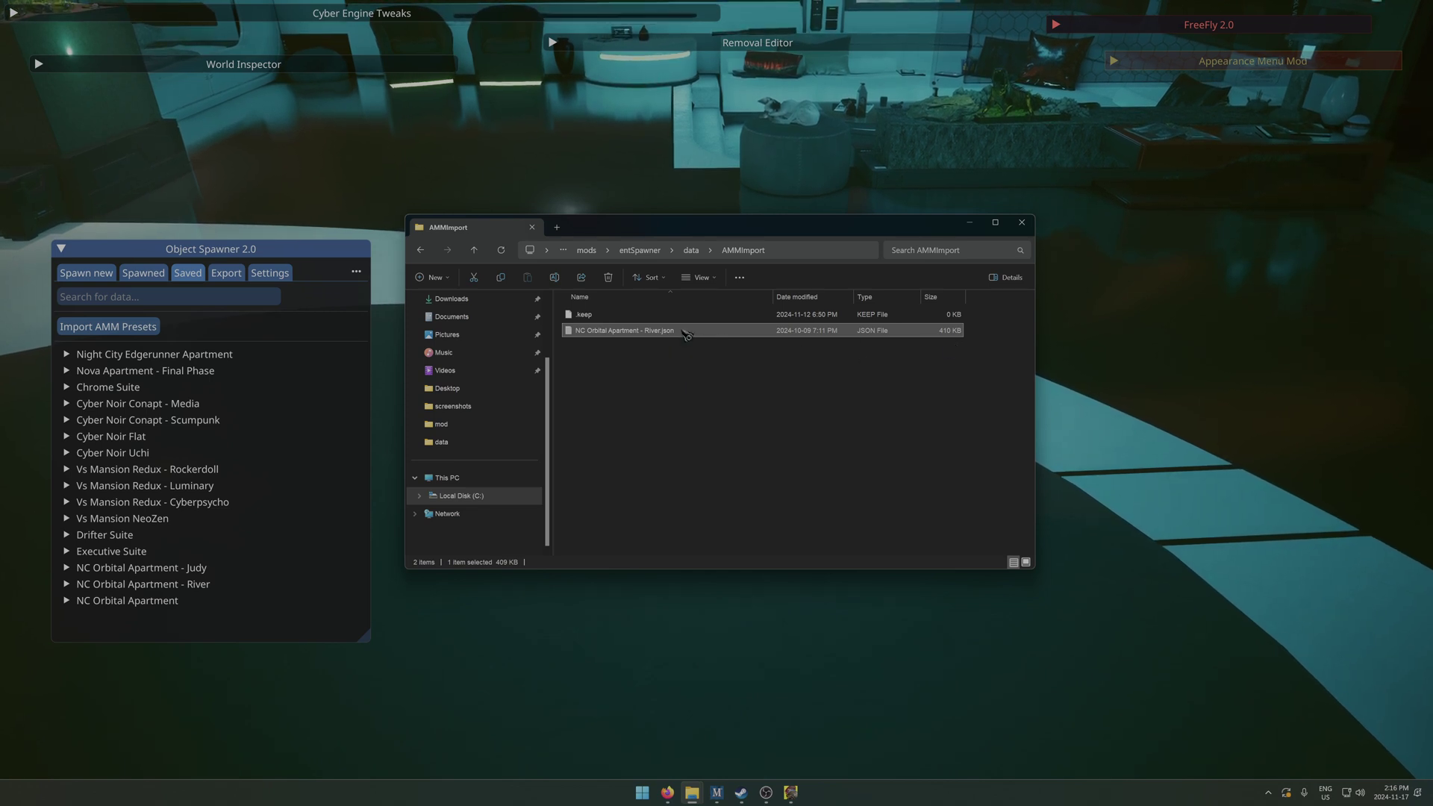
left_click(641, 438)
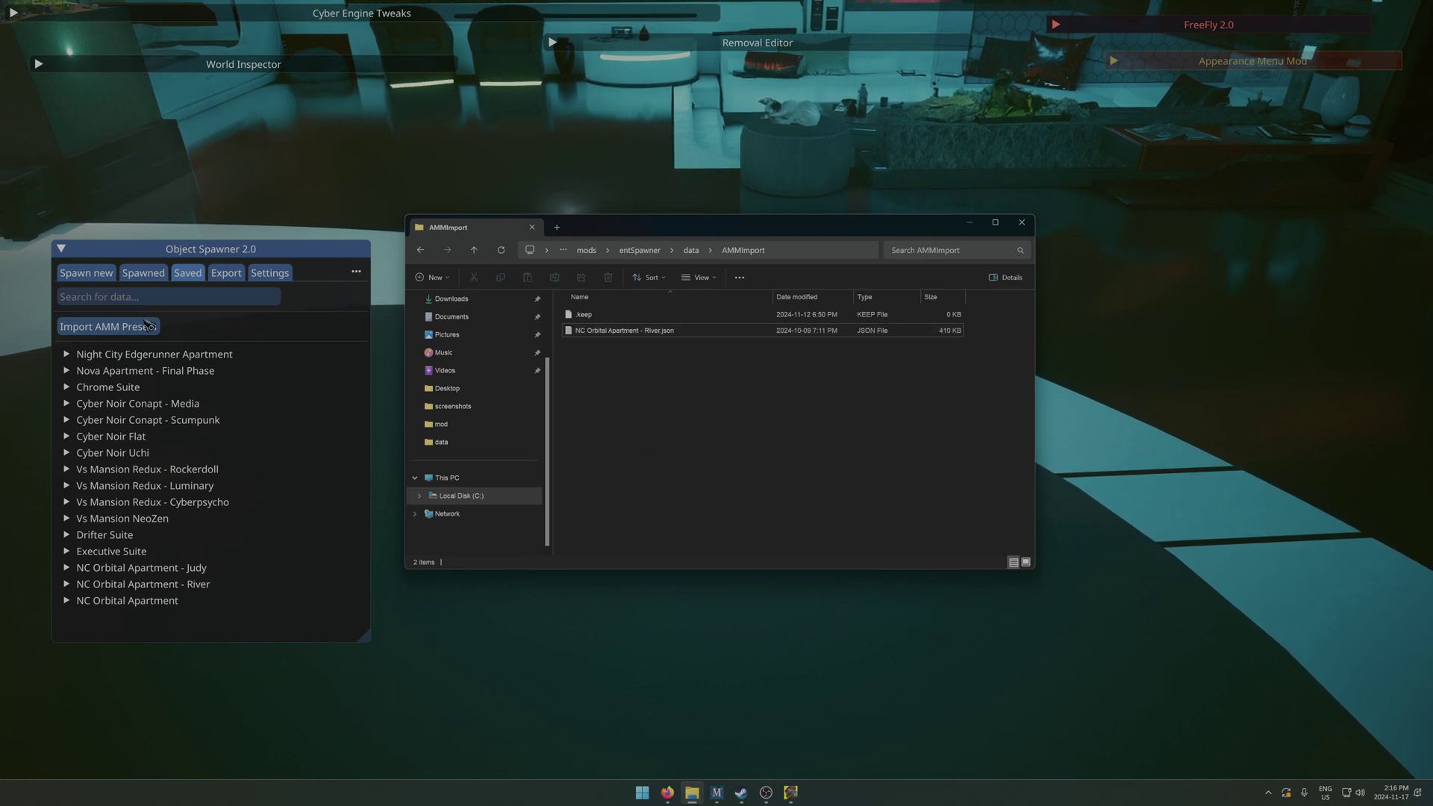
Return to the game, where the Saved list includes NC Orbital Apartment - River.
left_click(268, 327)
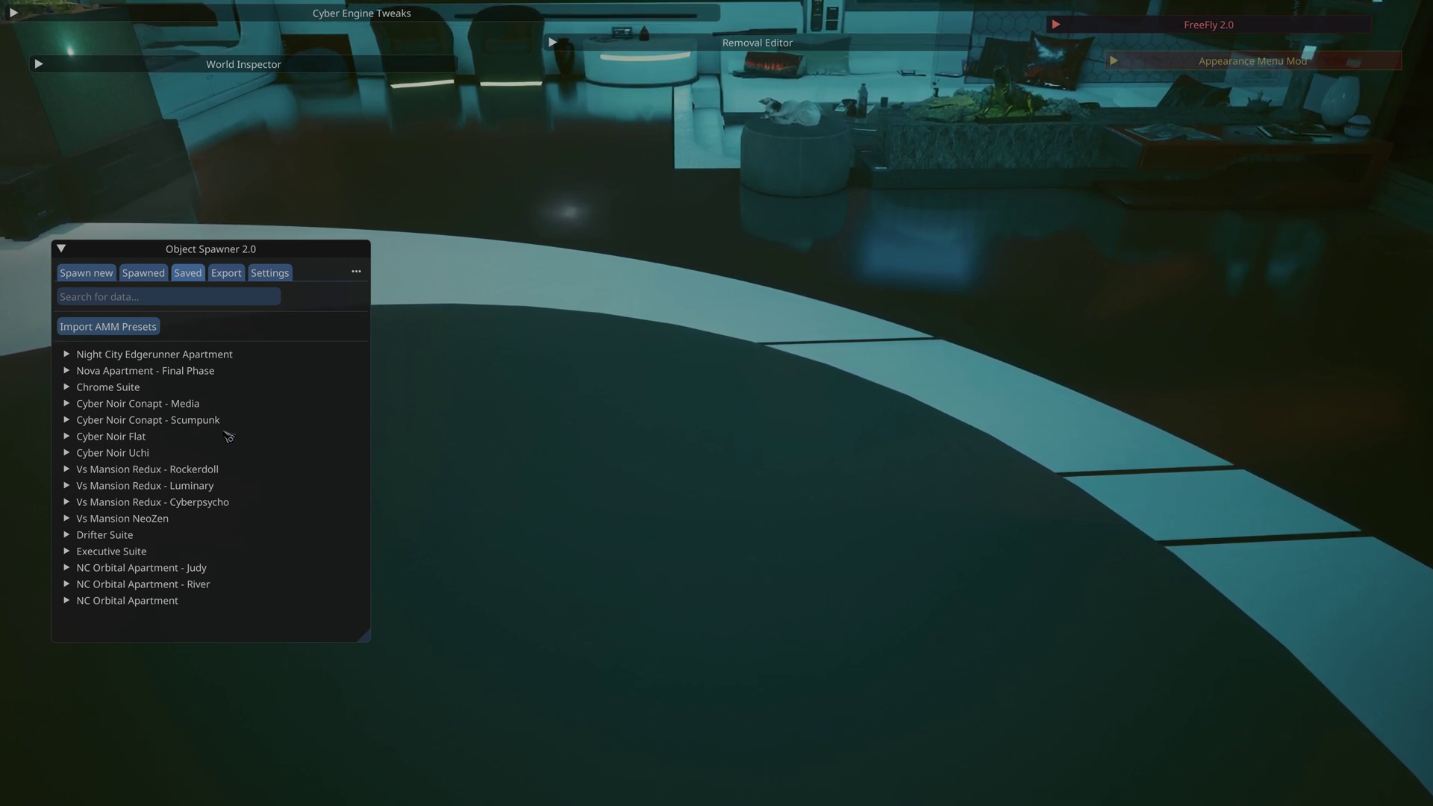
Expand NC Orbital Apartment - River, load it, and add it to the export list.
left_click(218, 585)
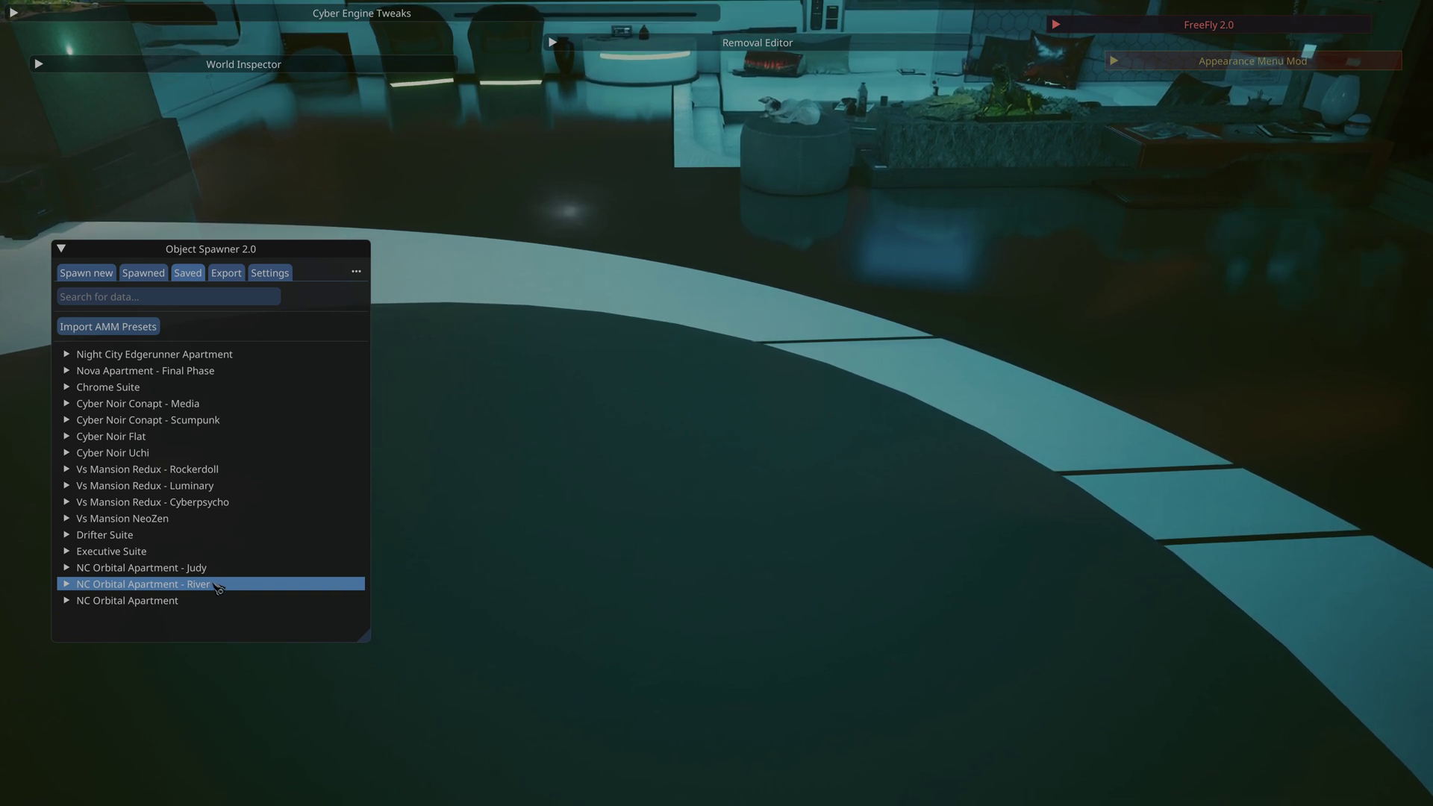
left_click(216, 584)
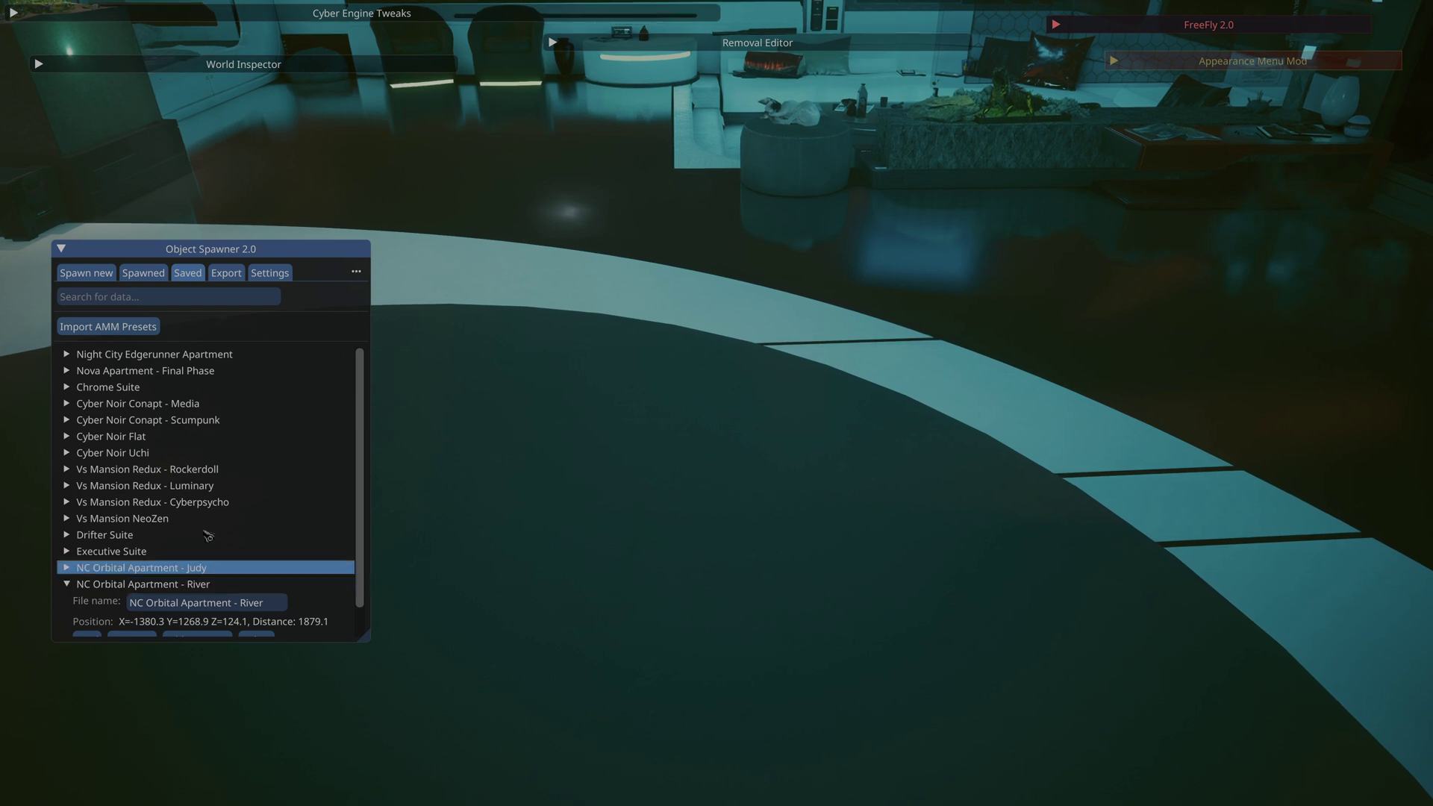
scroll(135, 556, "down", 1)
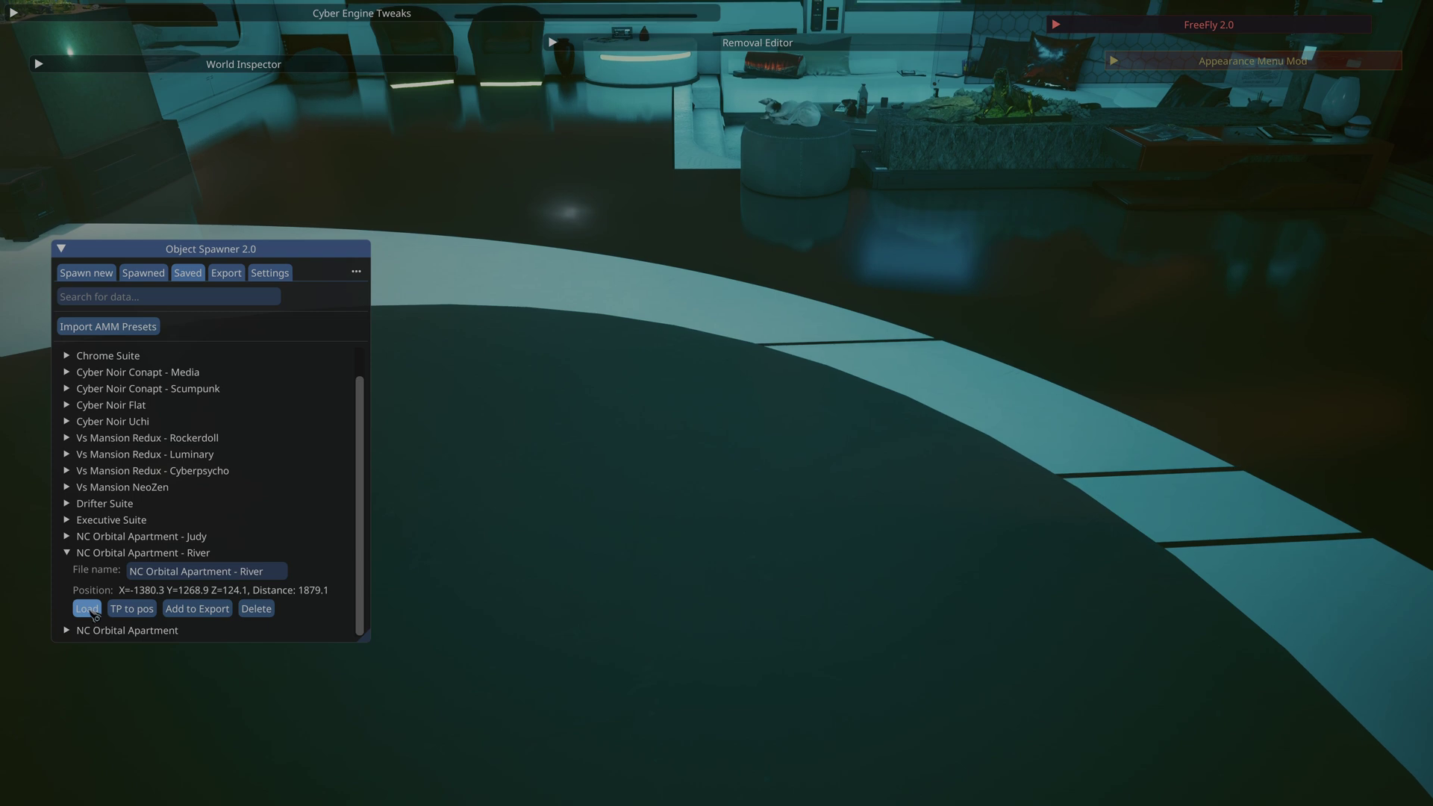
left_click(87, 609)
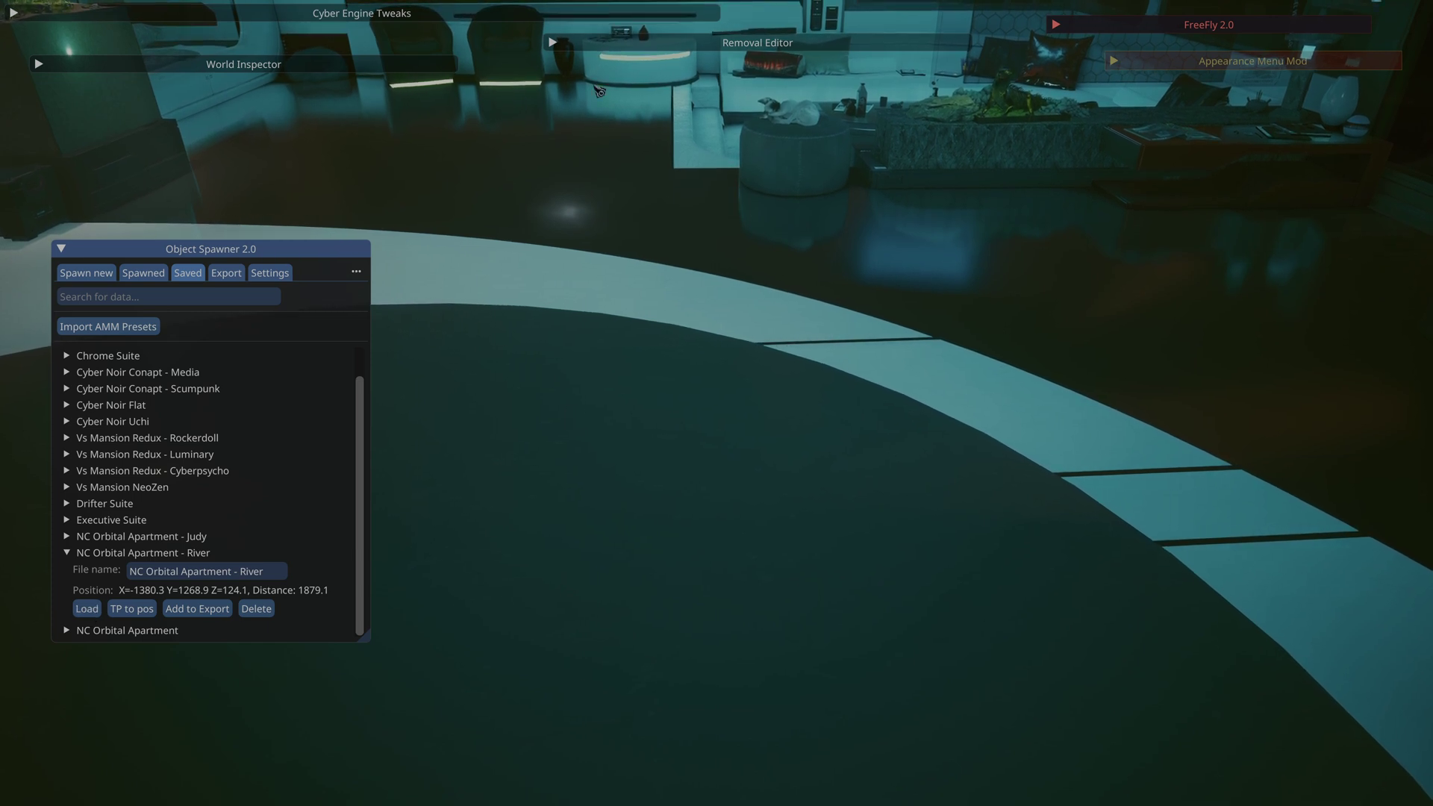
left_click(196, 610)
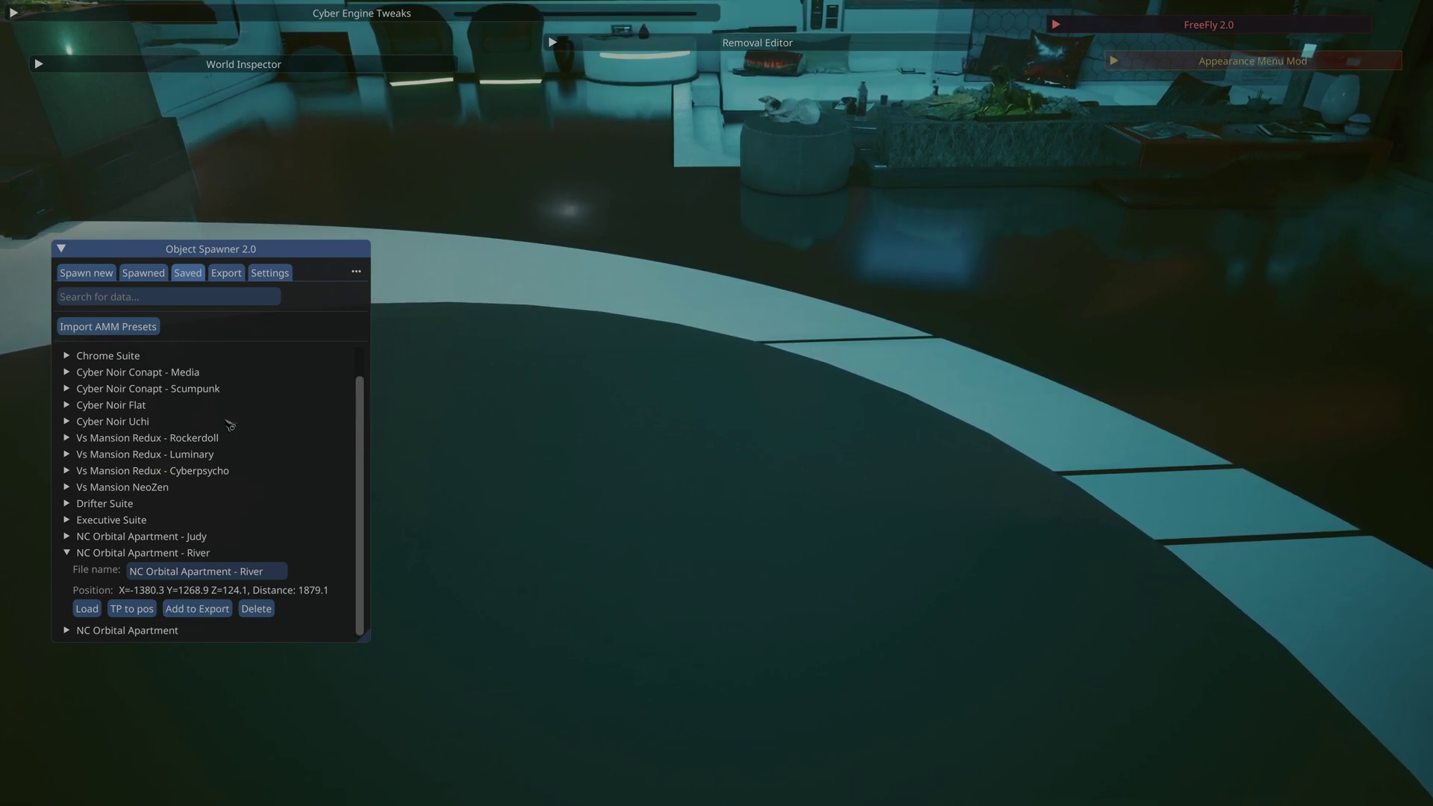
left_click(226, 273)
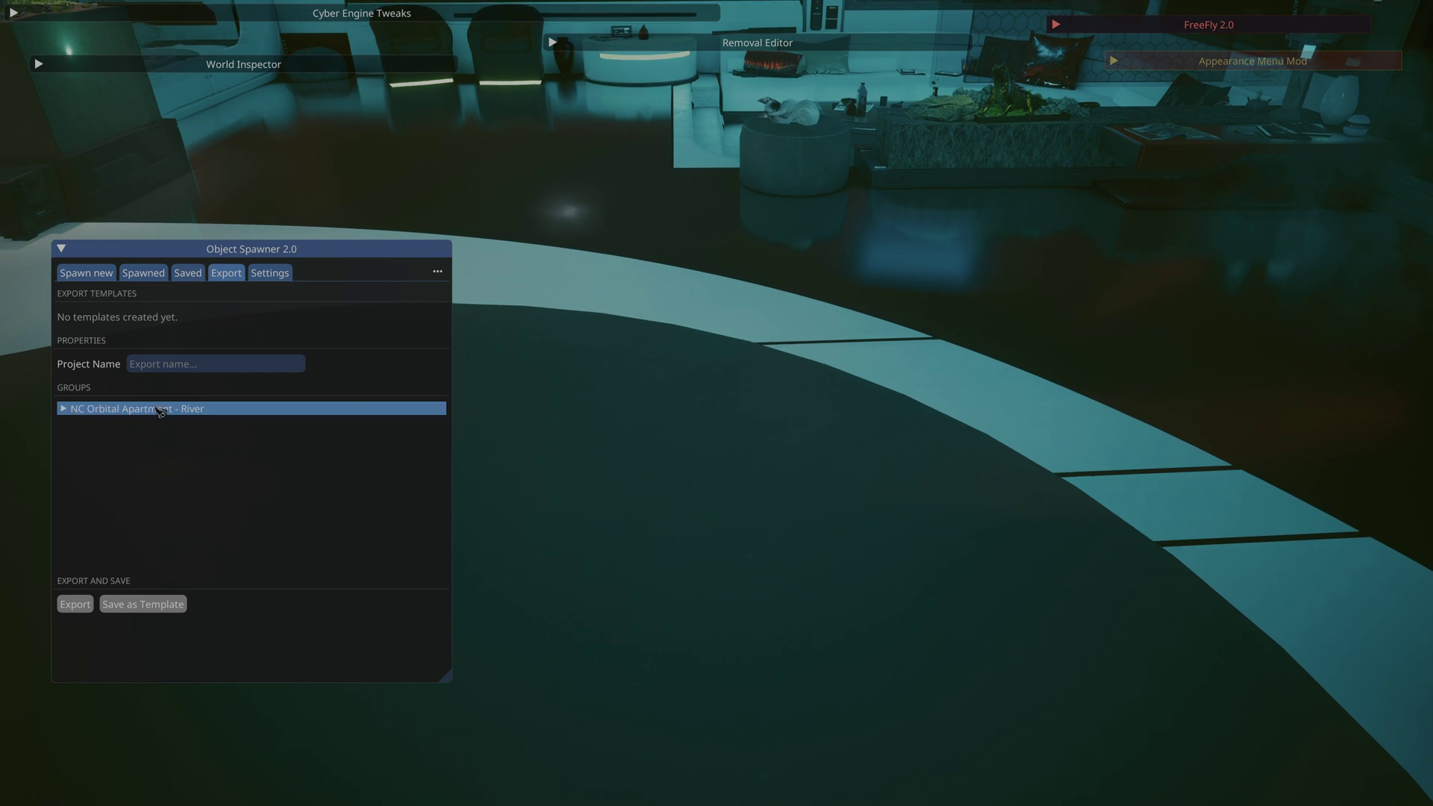
left_click(65, 410)
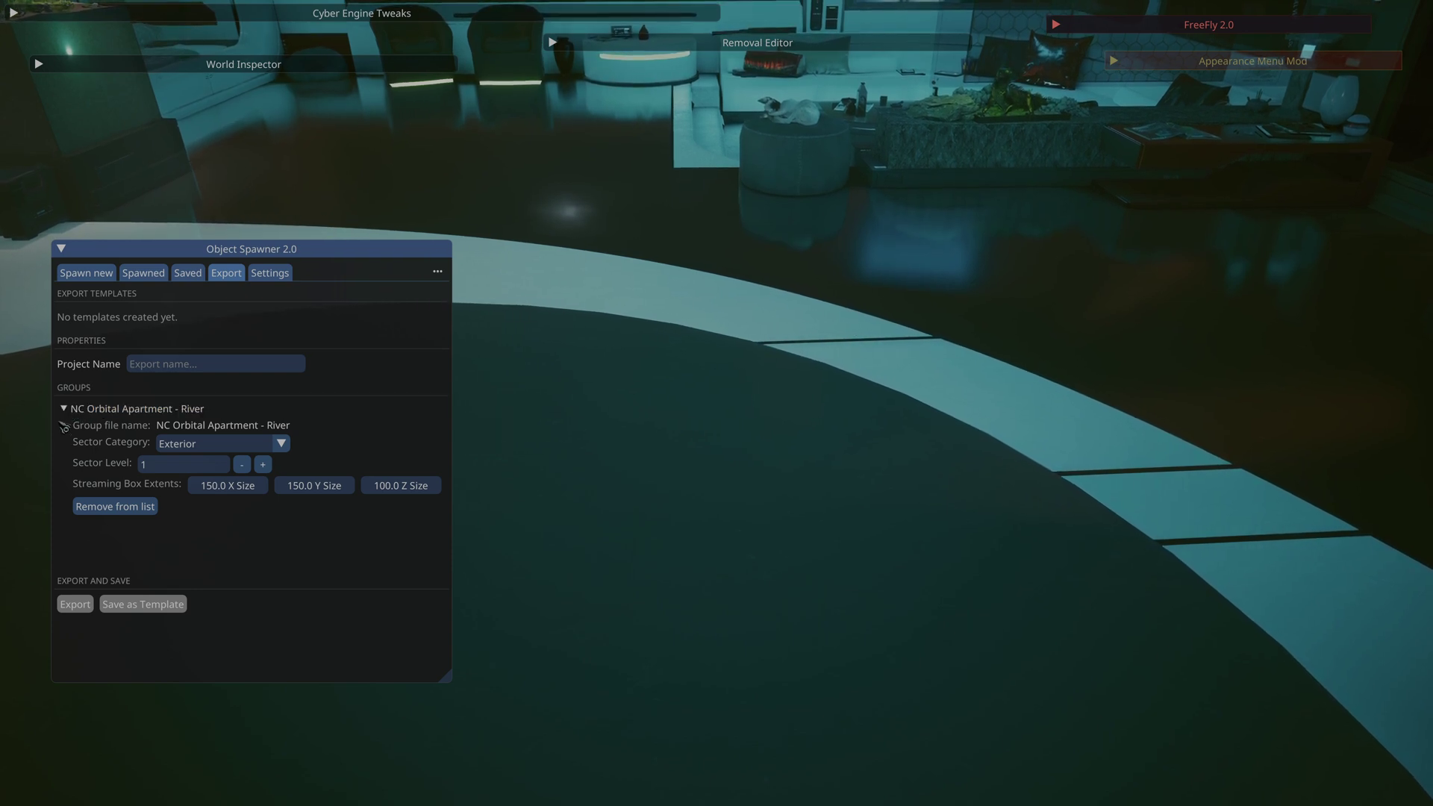
left_click(67, 413)
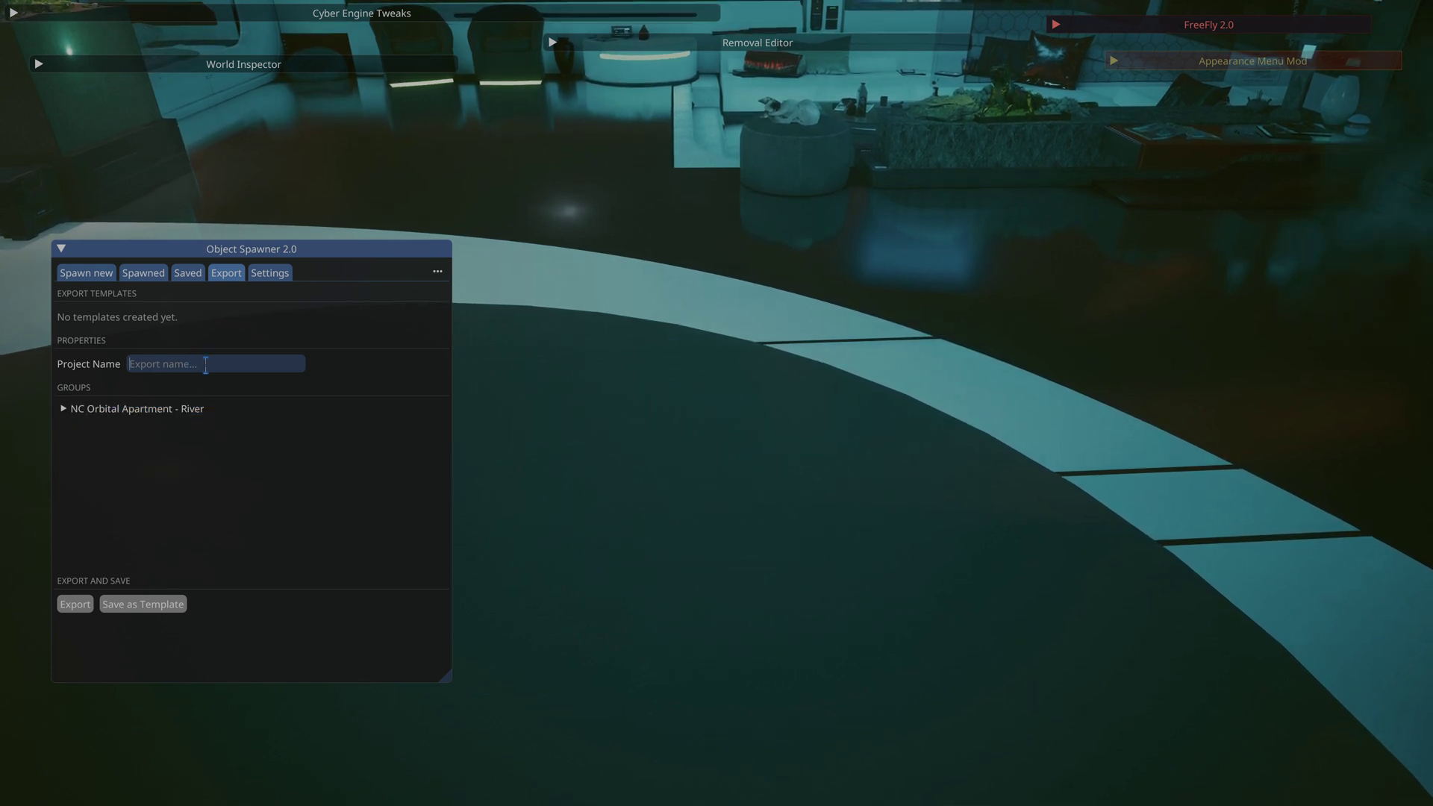
Enter nc_orbital_river as the project name and export the River group to JSON.
type("nc_orrbi")
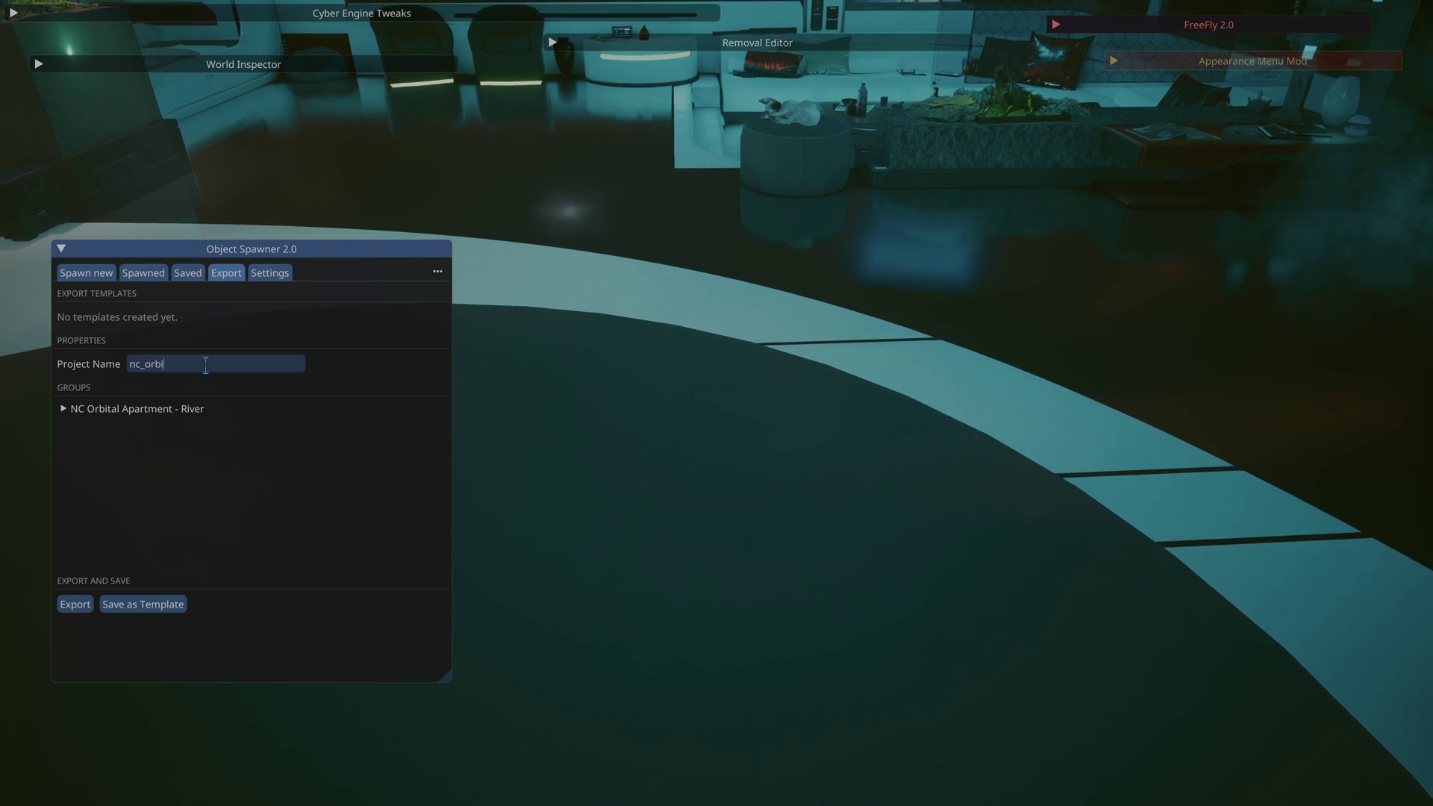
type("tal_river")
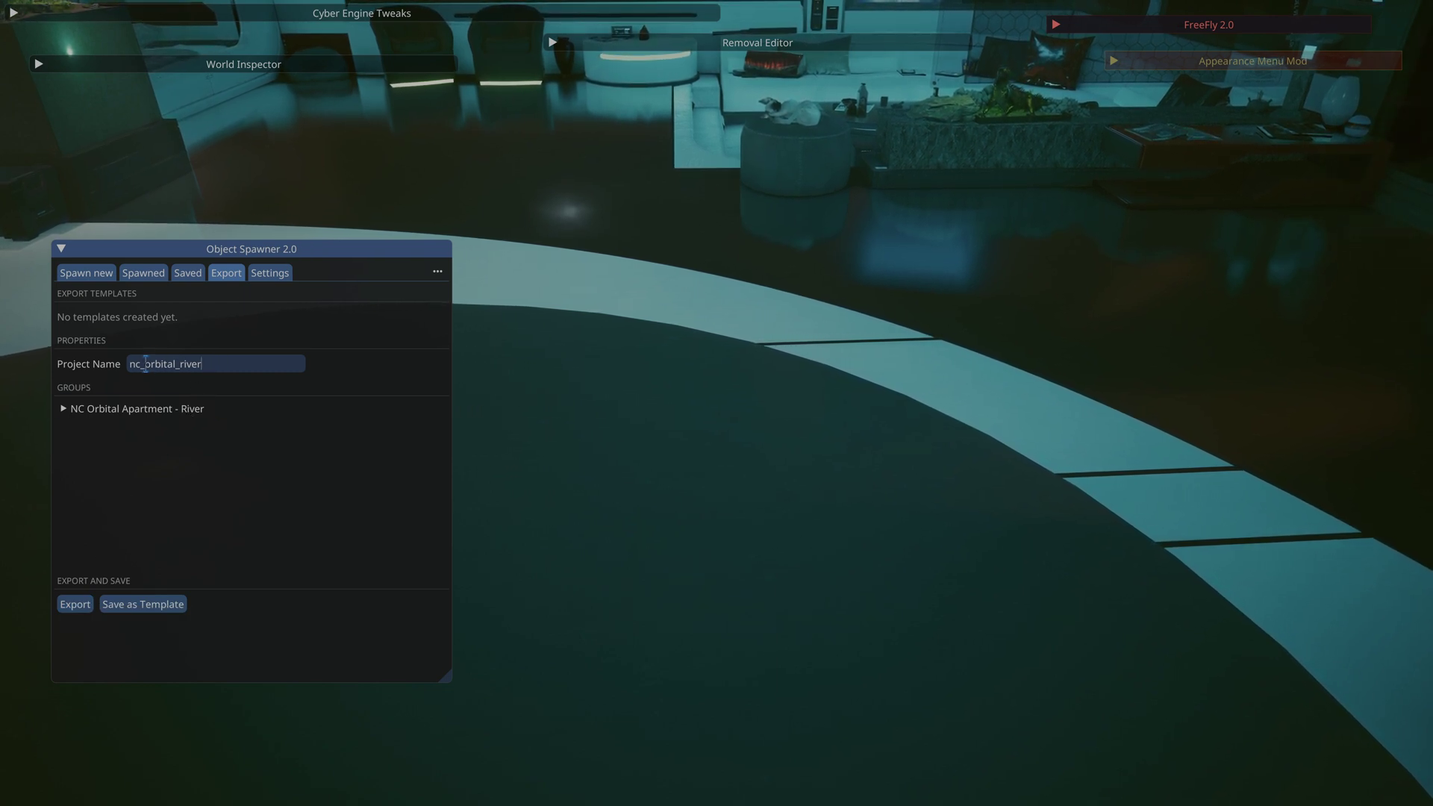
left_click(67, 605)
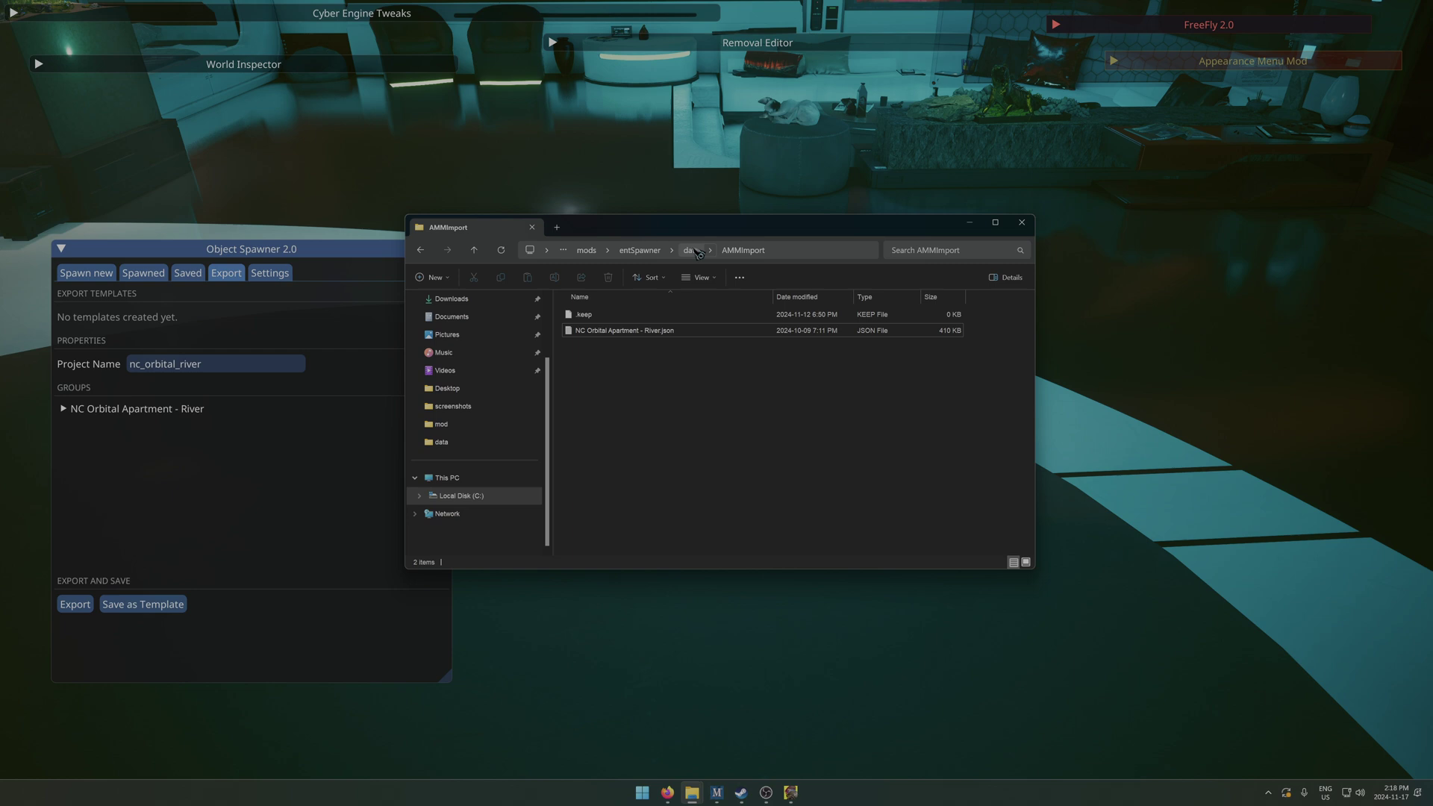
Open entSpawner's export folder and delete the older nc_orbital_riv_exported.json.
left_click(691, 251)
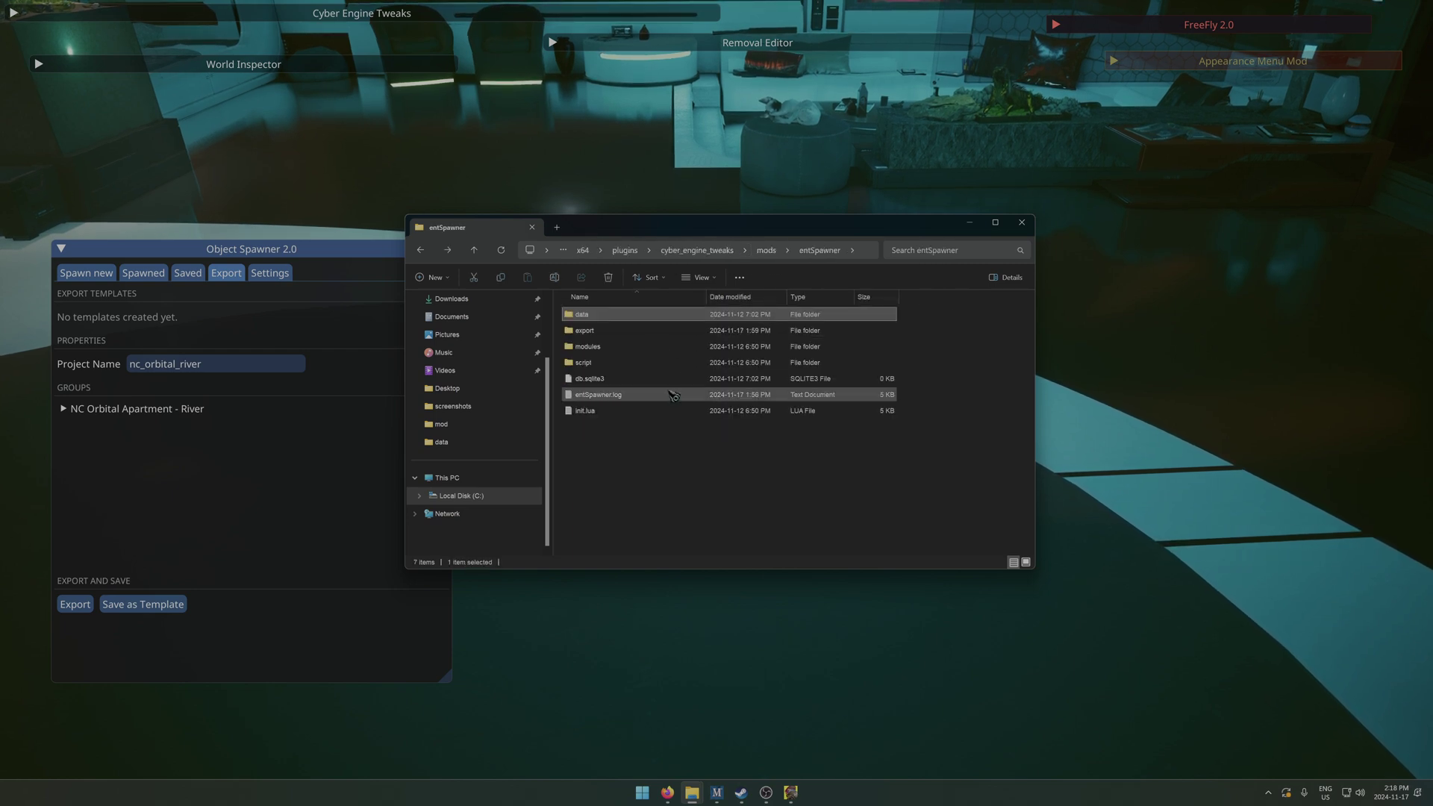
left_click(795, 251)
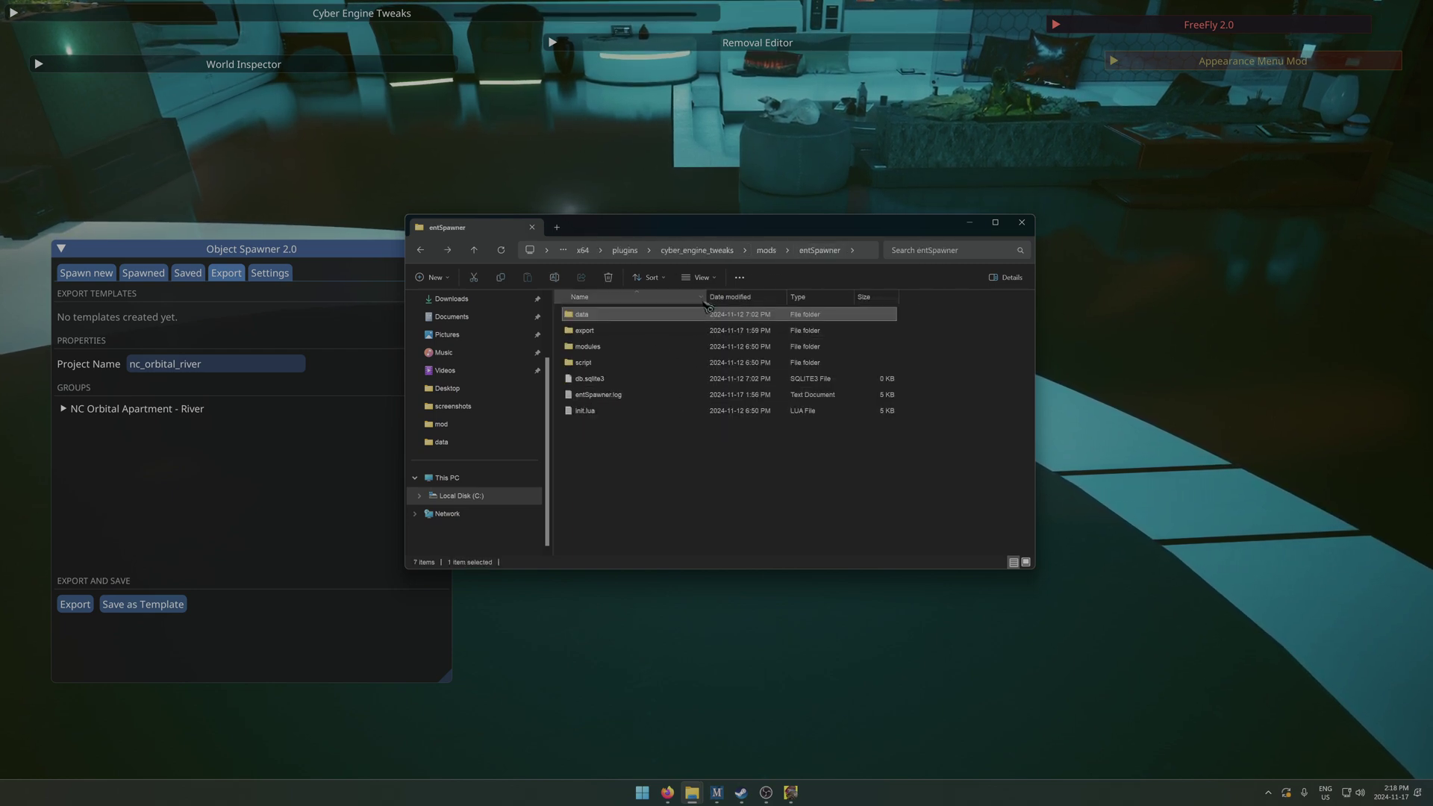
left_click(605, 334)
double_click(603, 333)
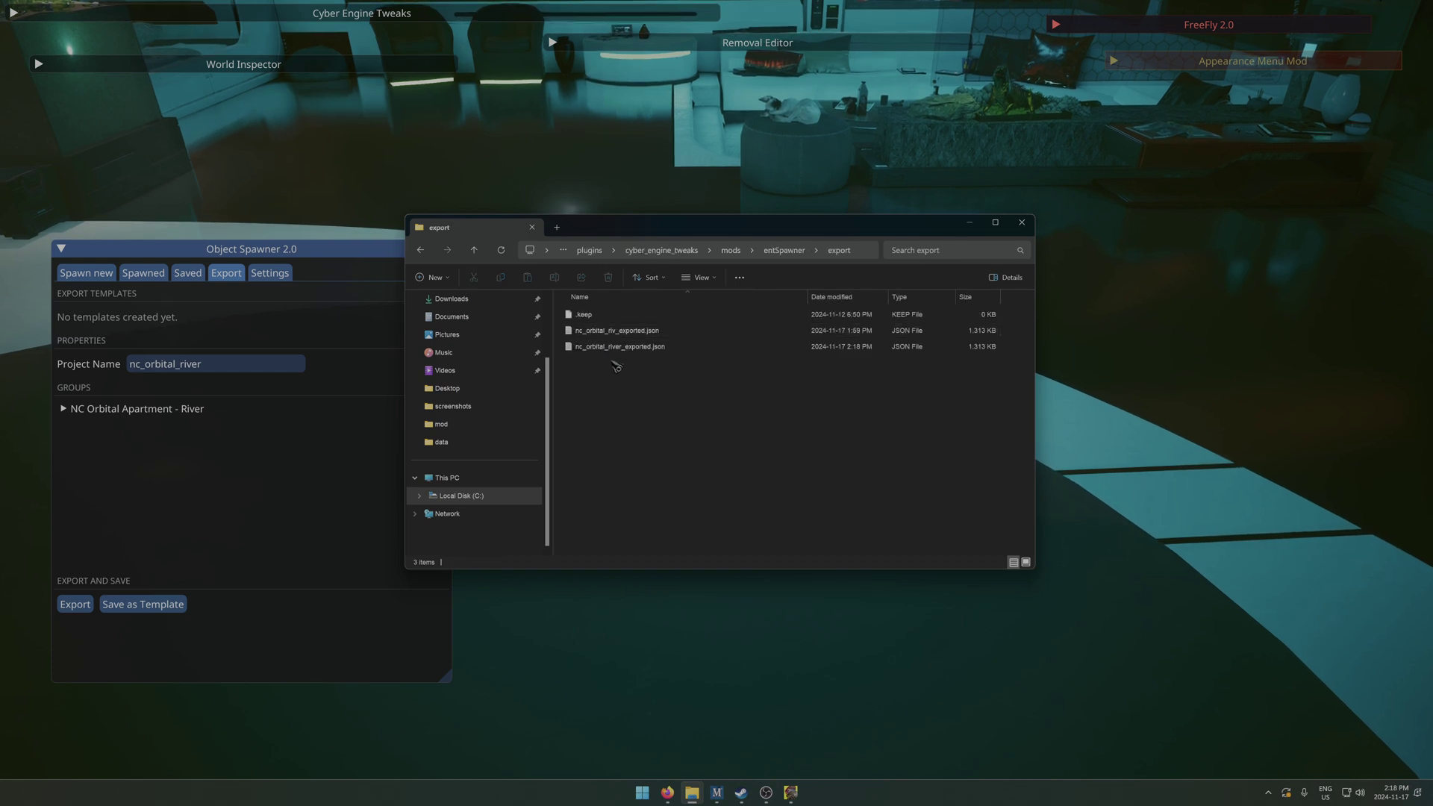
left_click(650, 335)
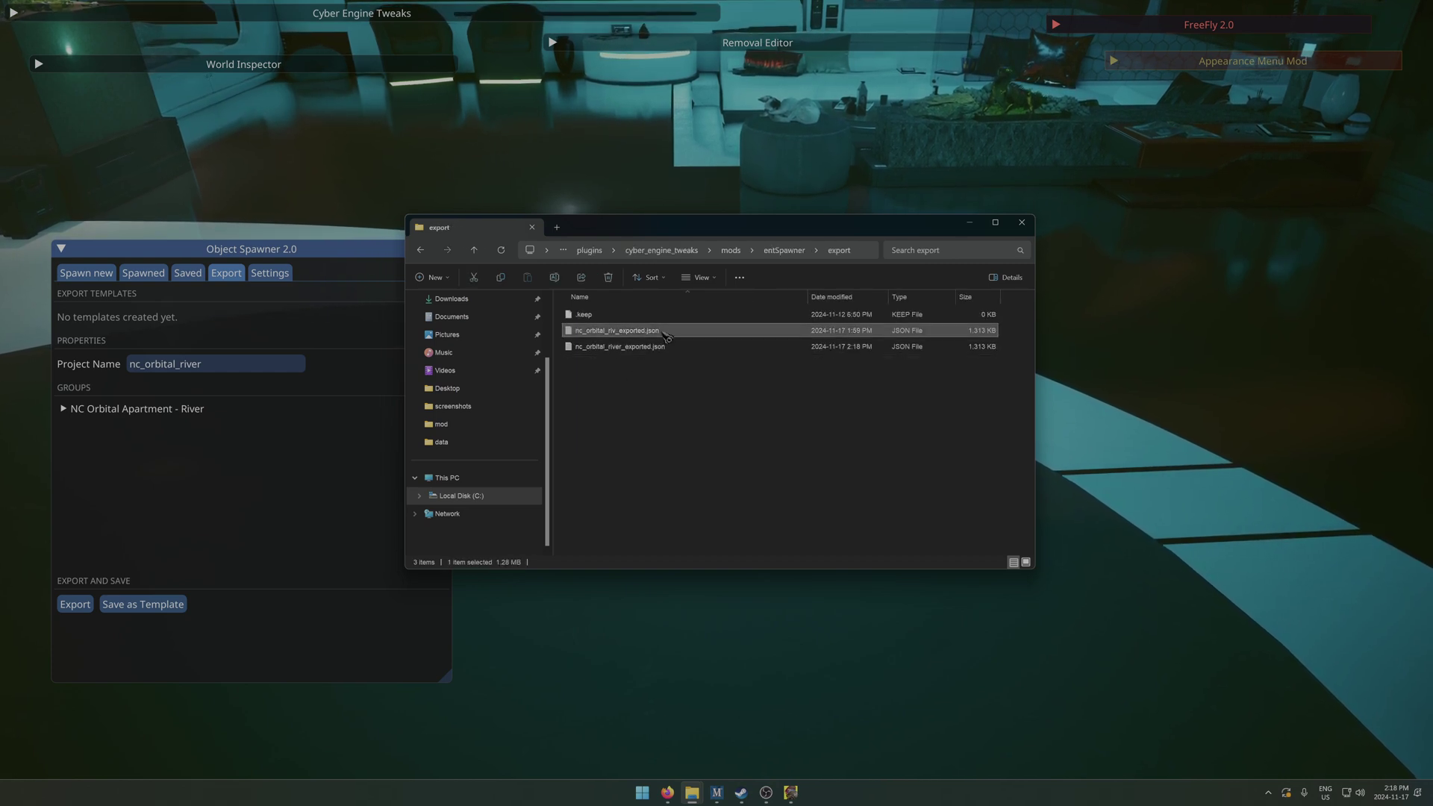
key("Delete")
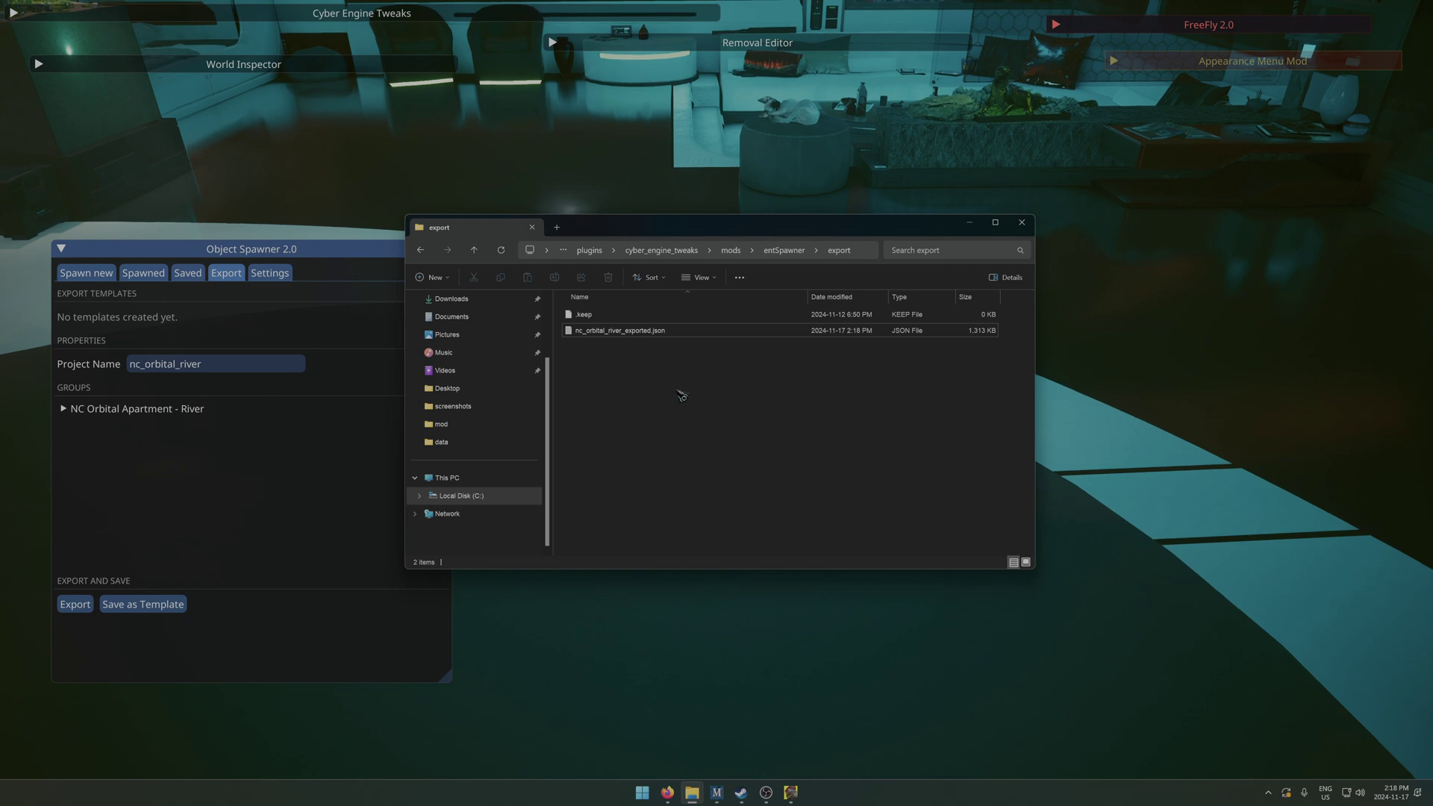
Copy nc_orbital_river_exported.json, then switch back to the game.
left_click(644, 334)
key("ctrl+c")
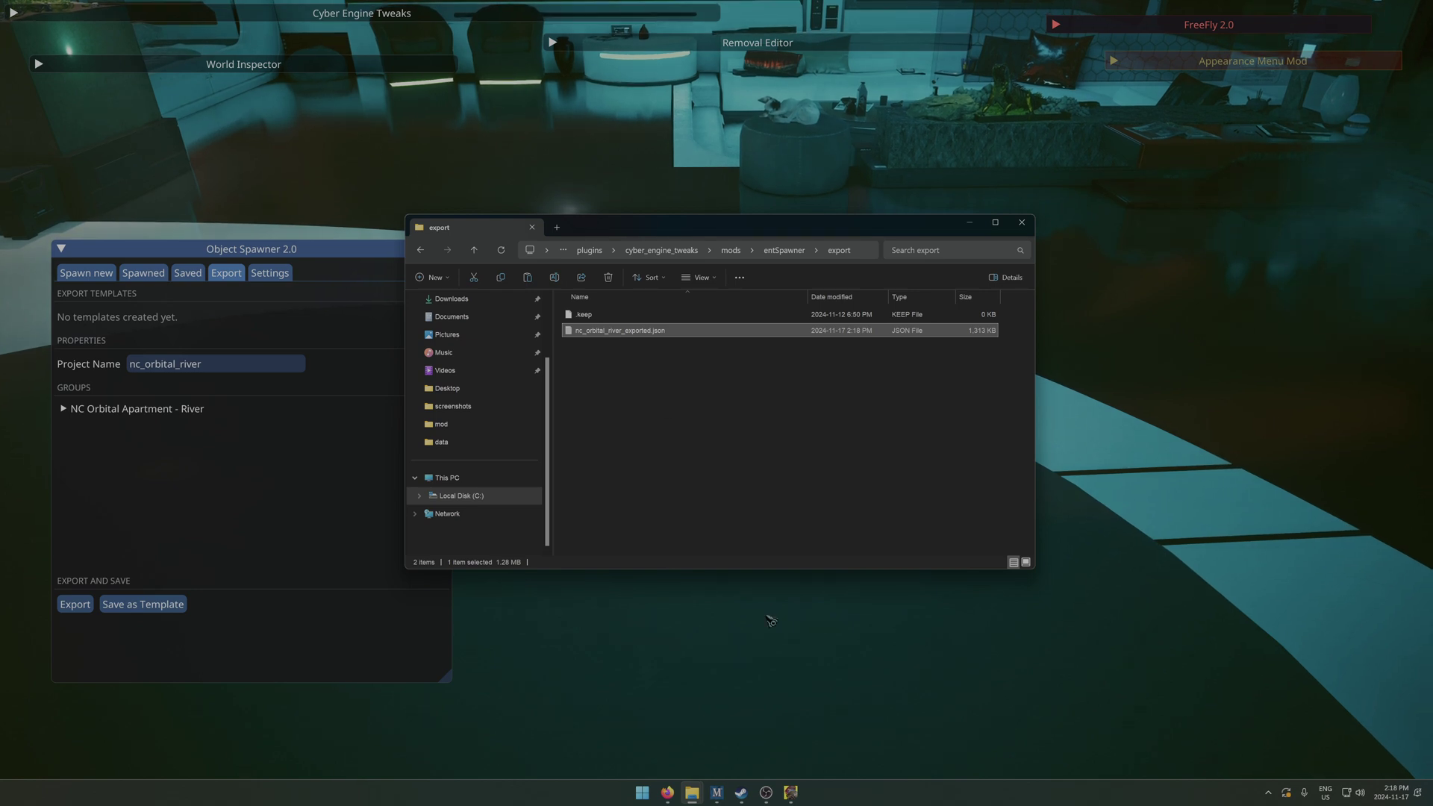
left_click(793, 792)
Close the mod overlay, quit Cyberpunk 2077 from the pause menu, and decline the crash report.
key("grave")
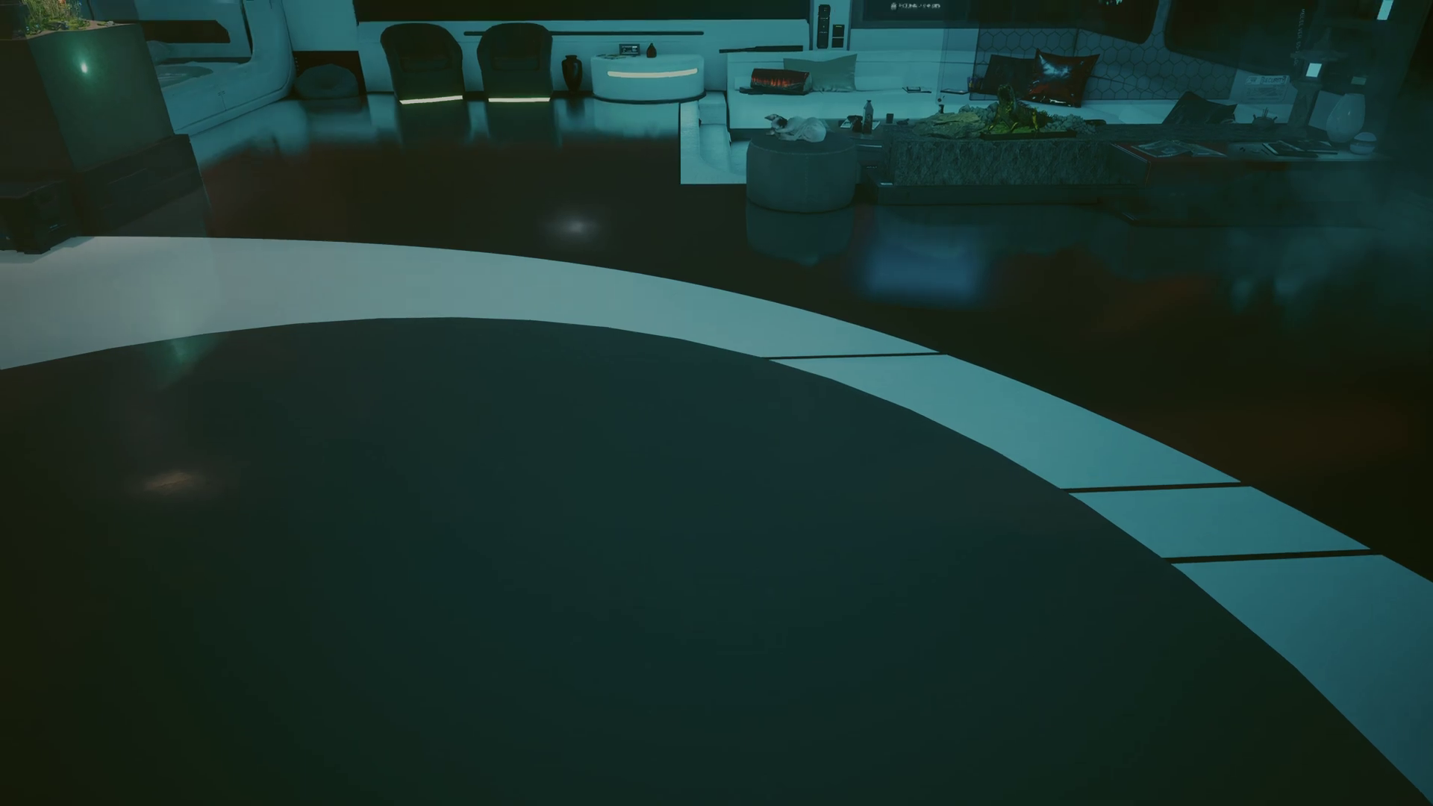
key("Escape")
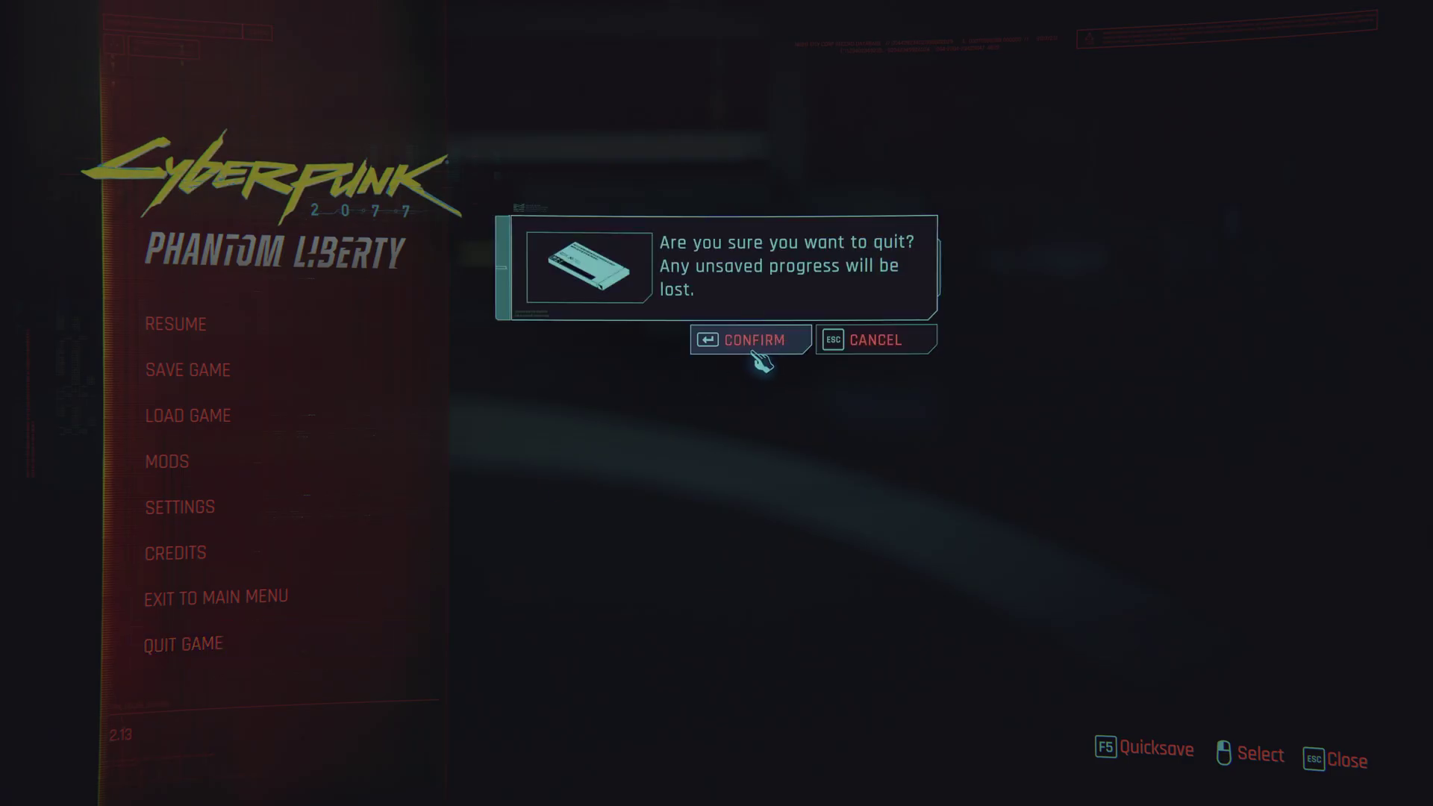
left_click(749, 353)
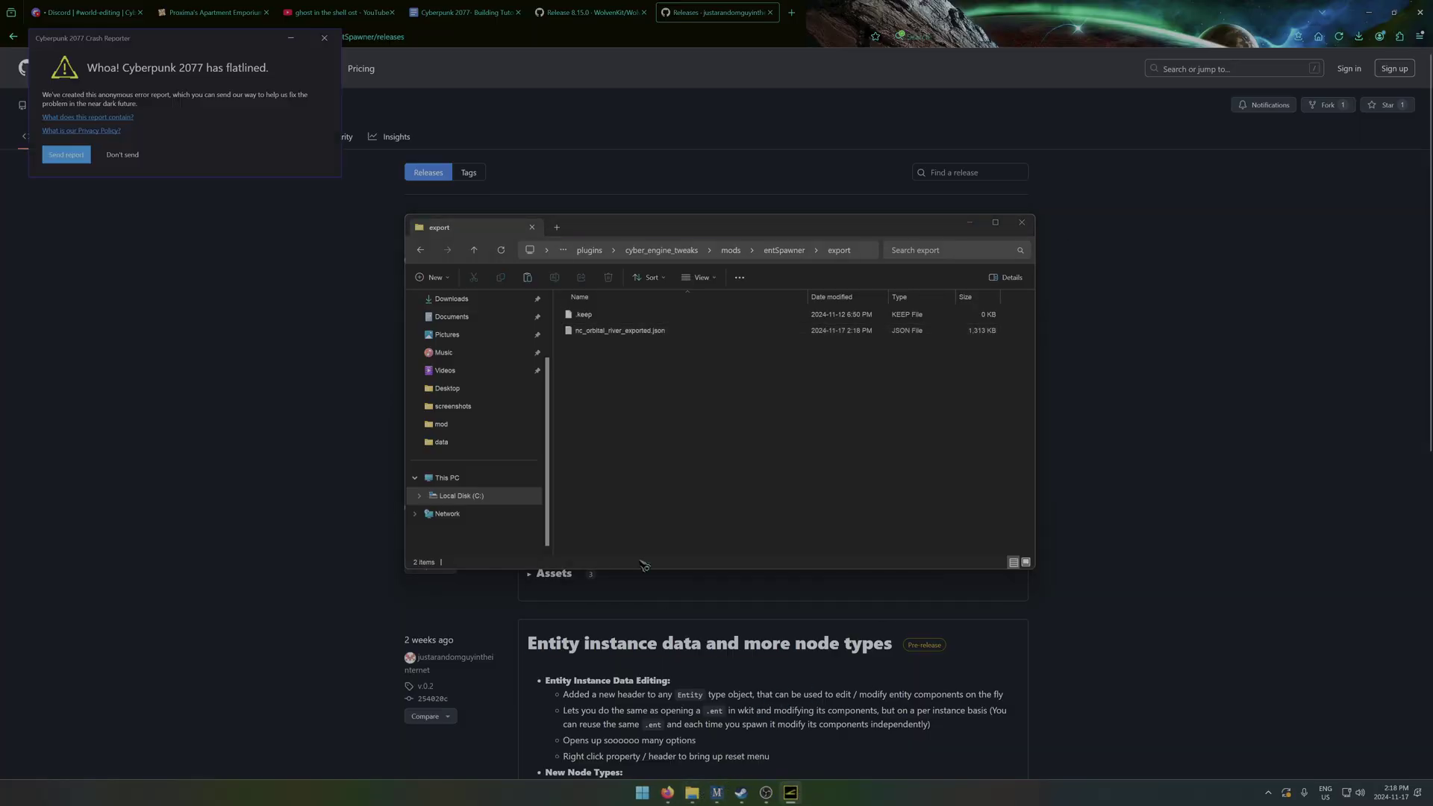
left_click(131, 155)
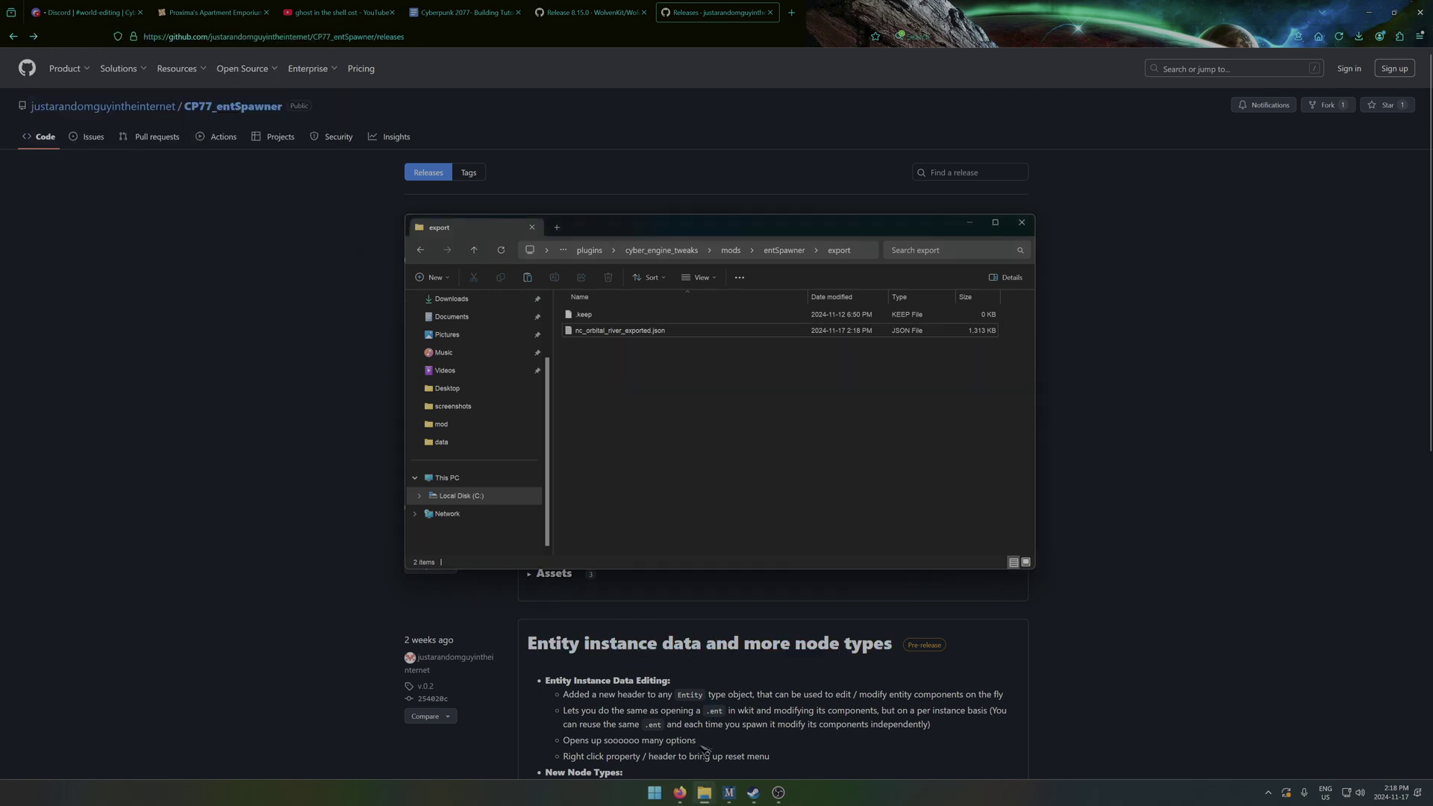
Launch WolvenKit.exe from the WolvenKit program folder.
mouse_move(704, 798)
left_click(750, 731)
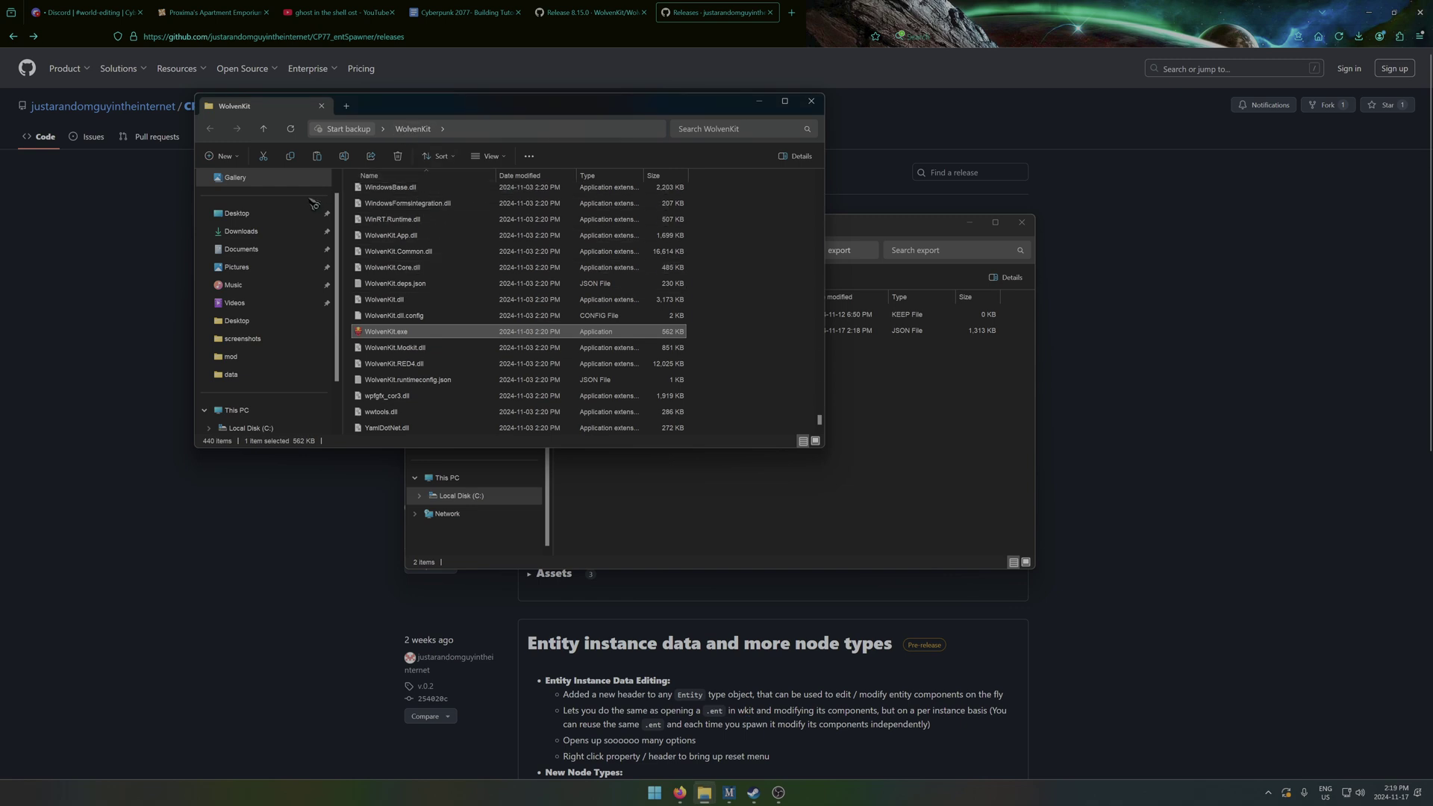
scroll(805, 352, "up", 5)
mouse_move(820, 413)
left_mouse_down()
mouse_move(818, 177)
mouse_move(824, 430)
left_mouse_up()
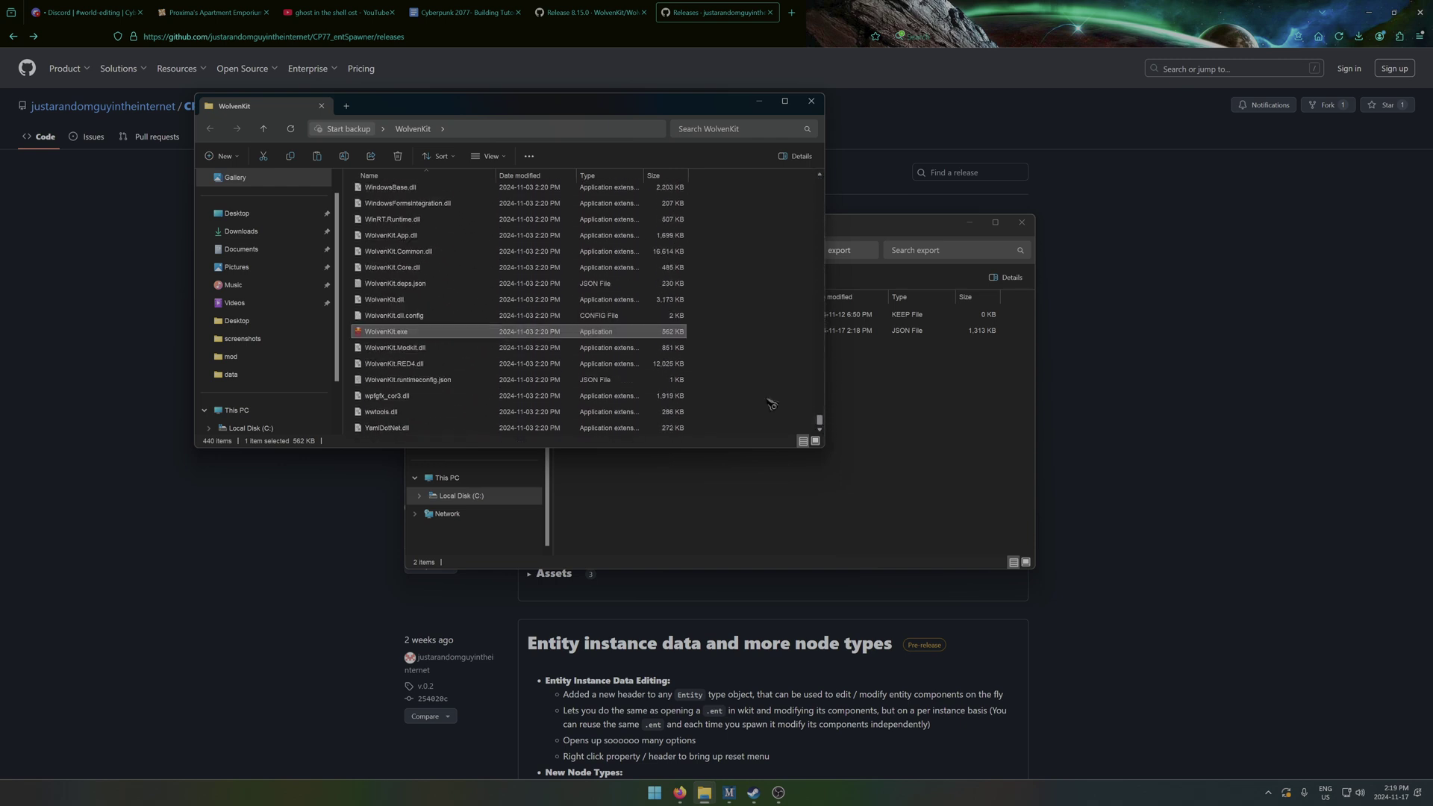
double_click(455, 334)
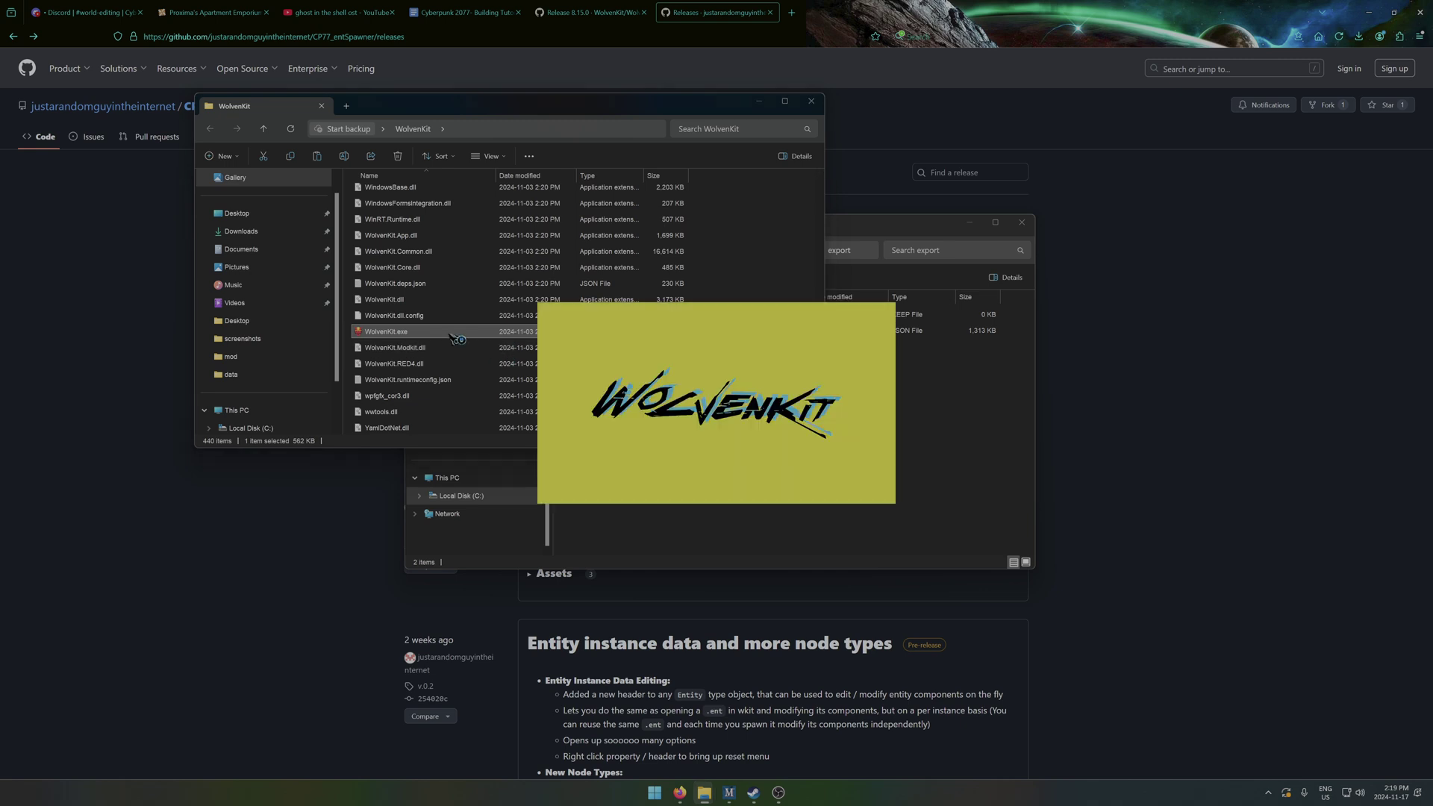
Minimize the WolvenKit folder, the export folder and Firefox to clear the desktop.
left_click(759, 101)
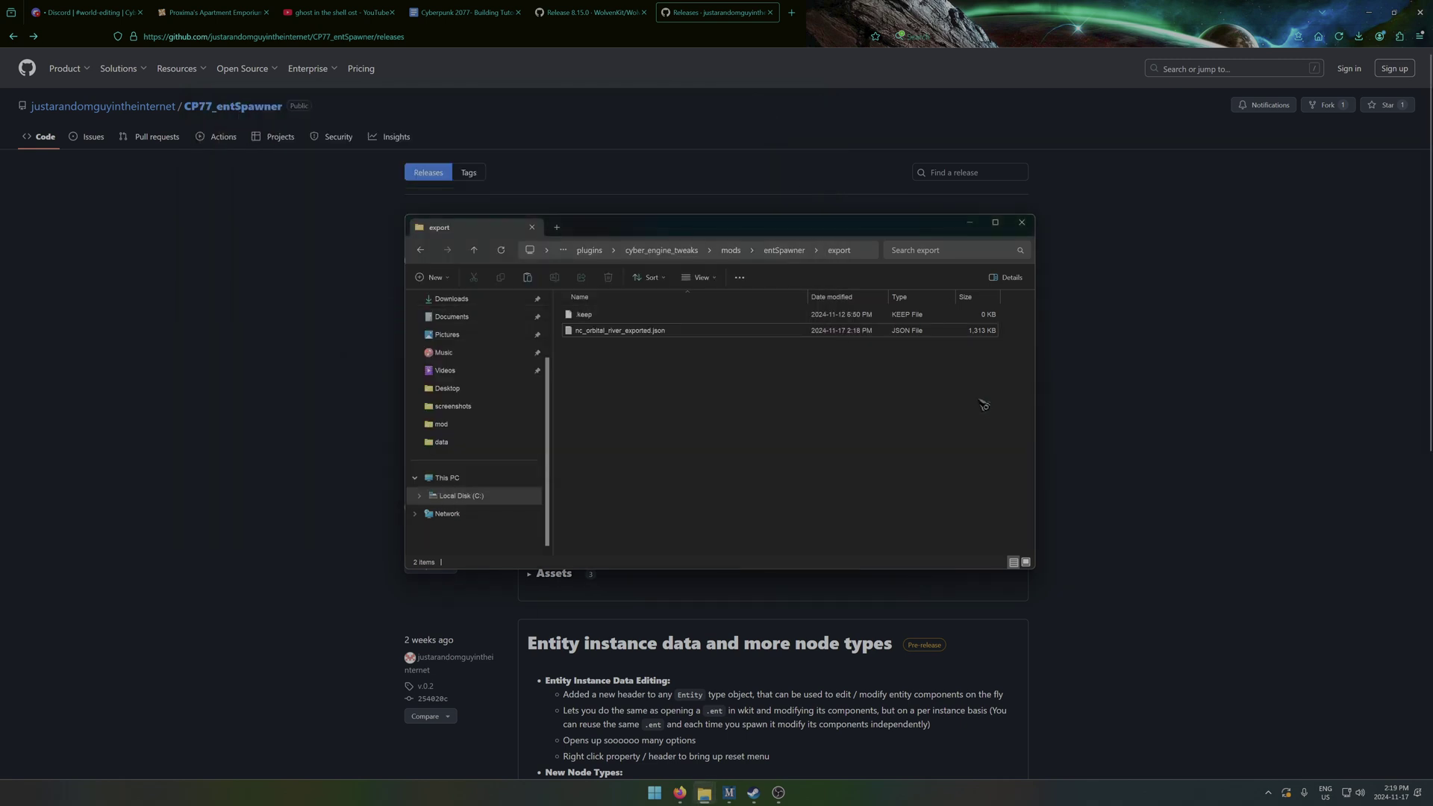
left_click(970, 223)
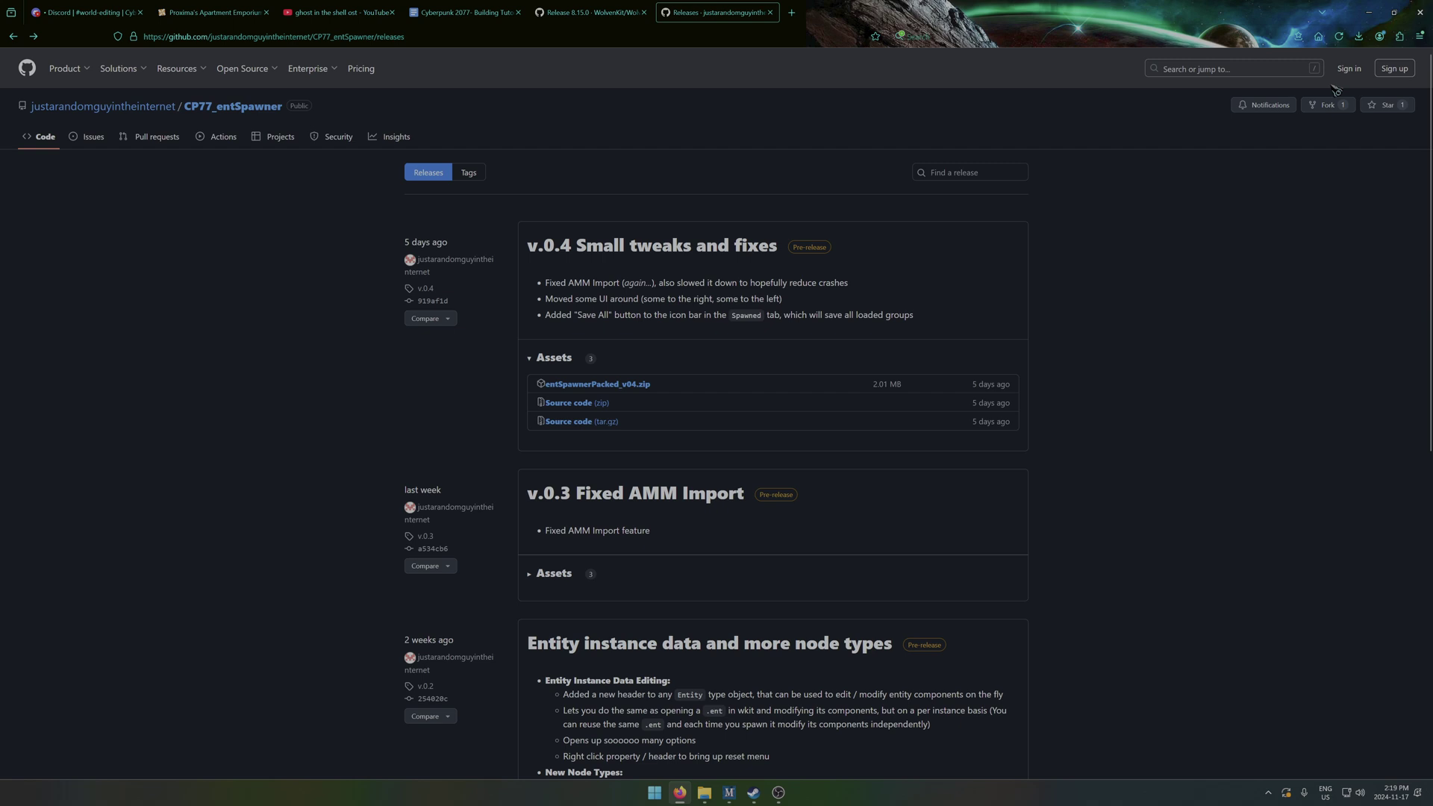
left_click(1369, 12)
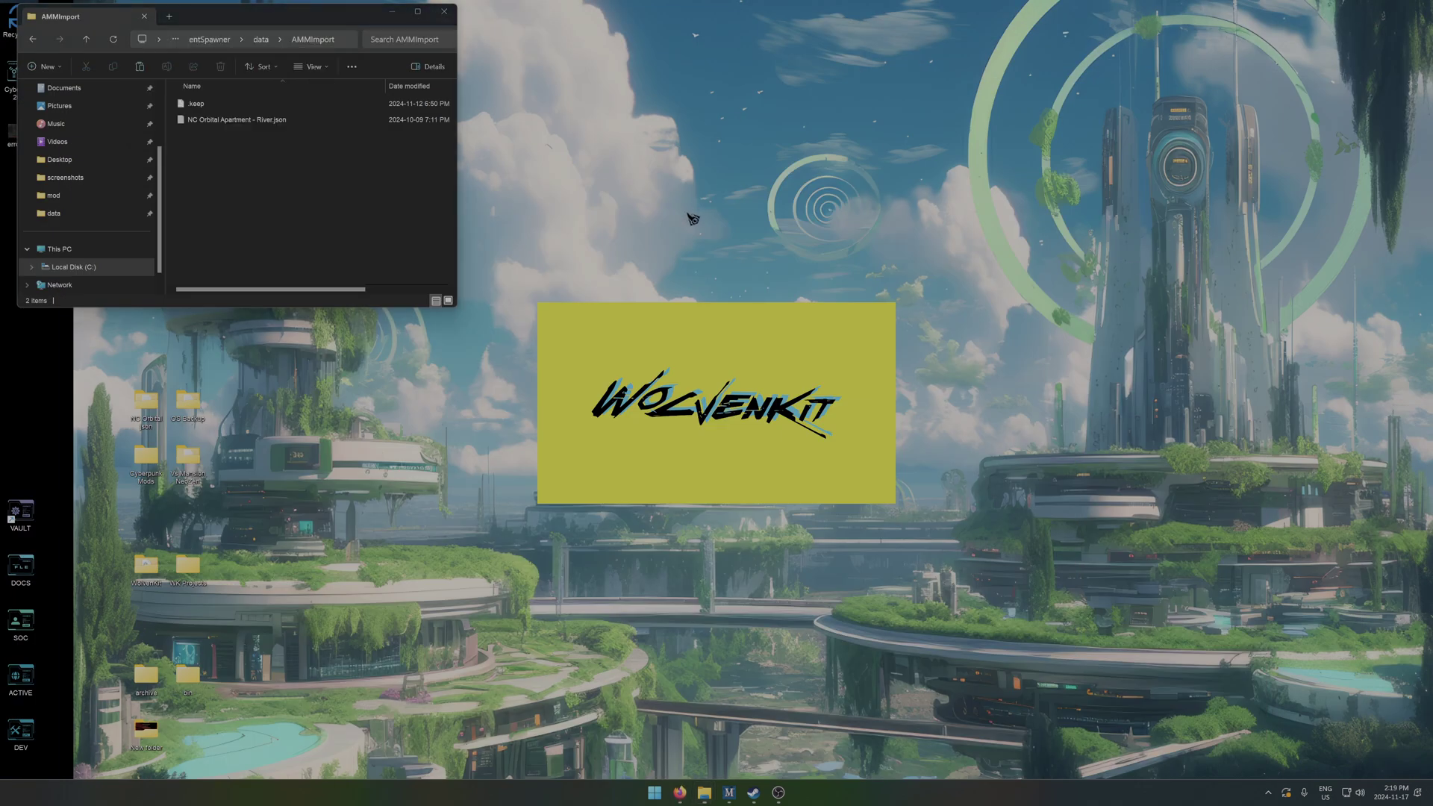
Hide the AMMImport folder window and dismiss WolvenKit's update-available notice.
left_click(392, 12)
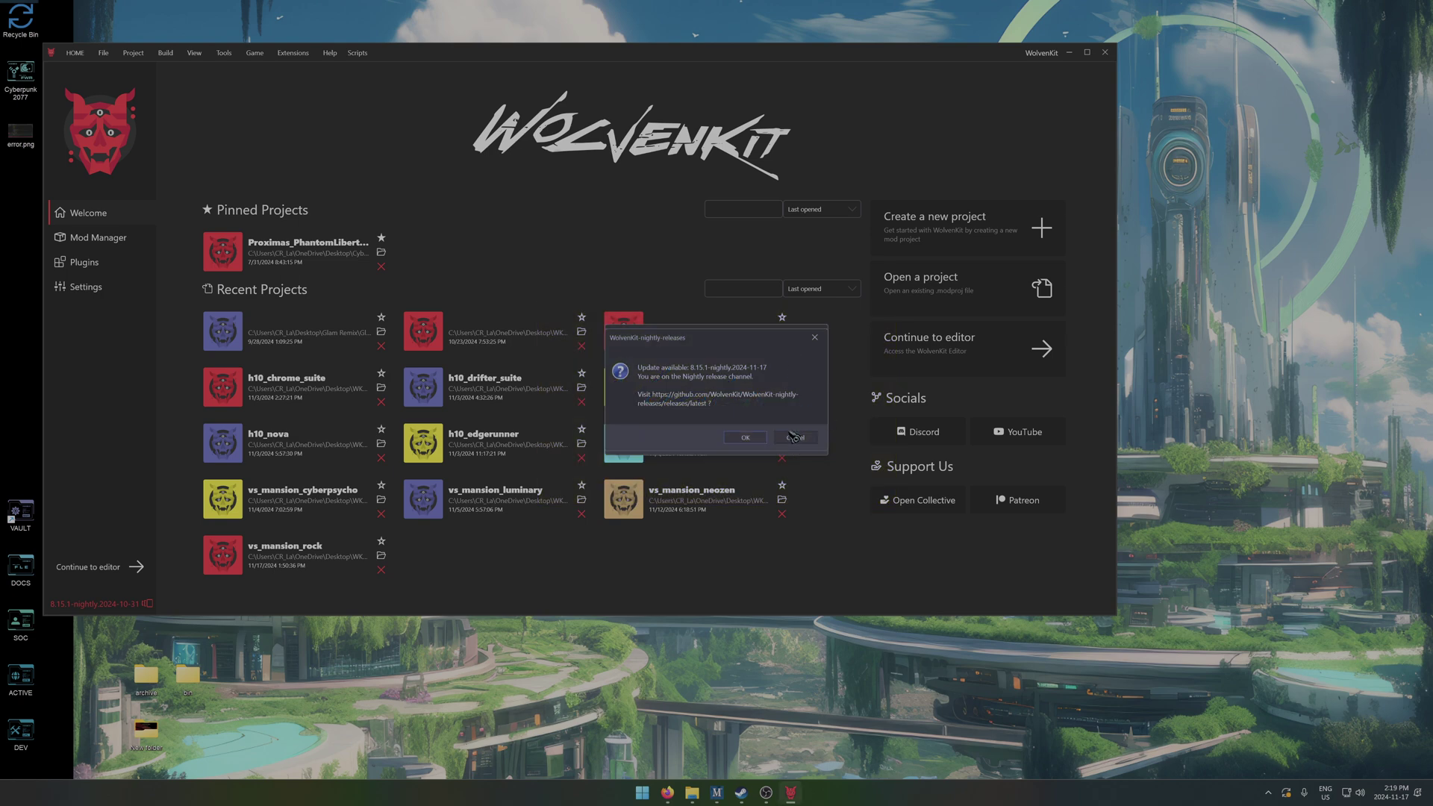
left_click(812, 437)
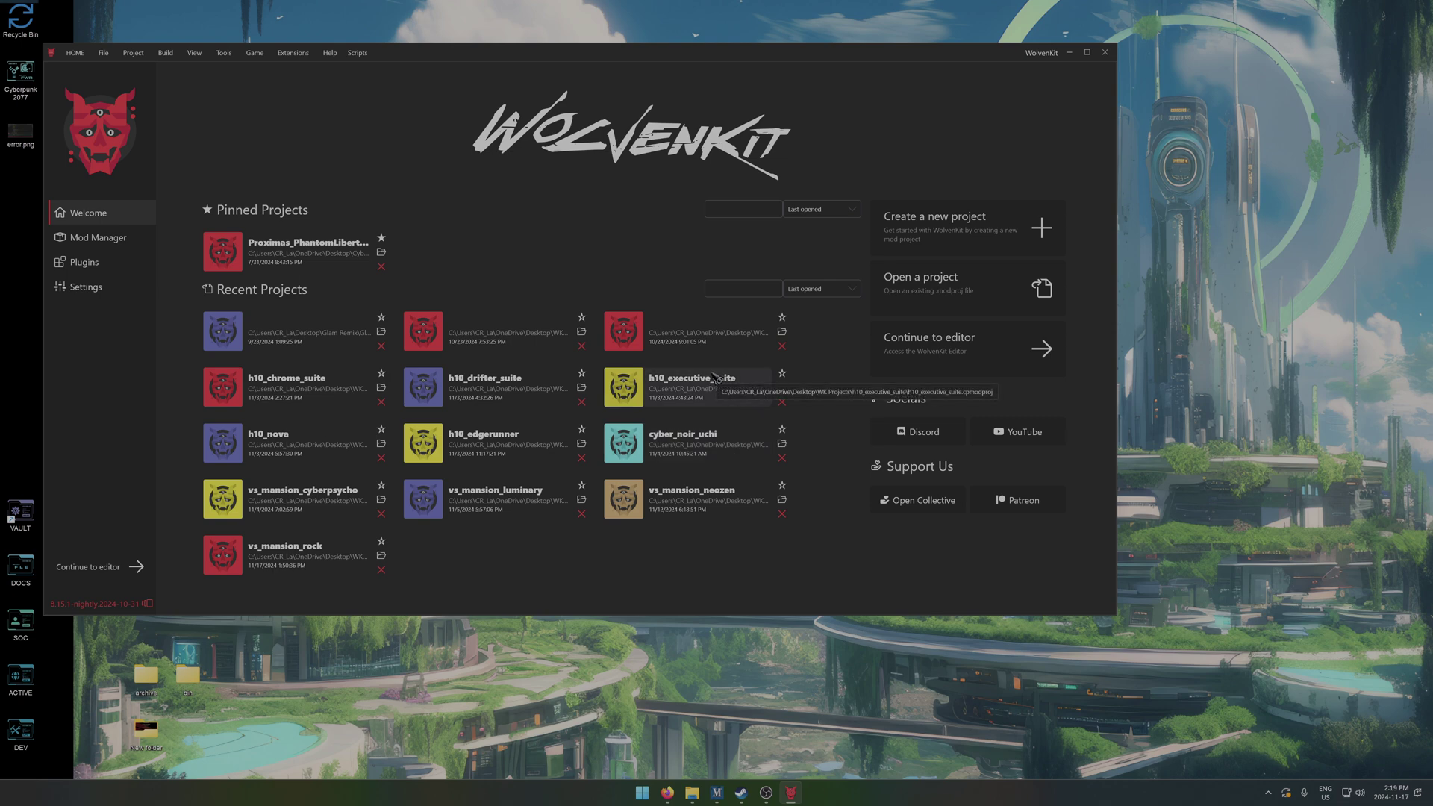
left_click_drag(827, 69, 880, 73)
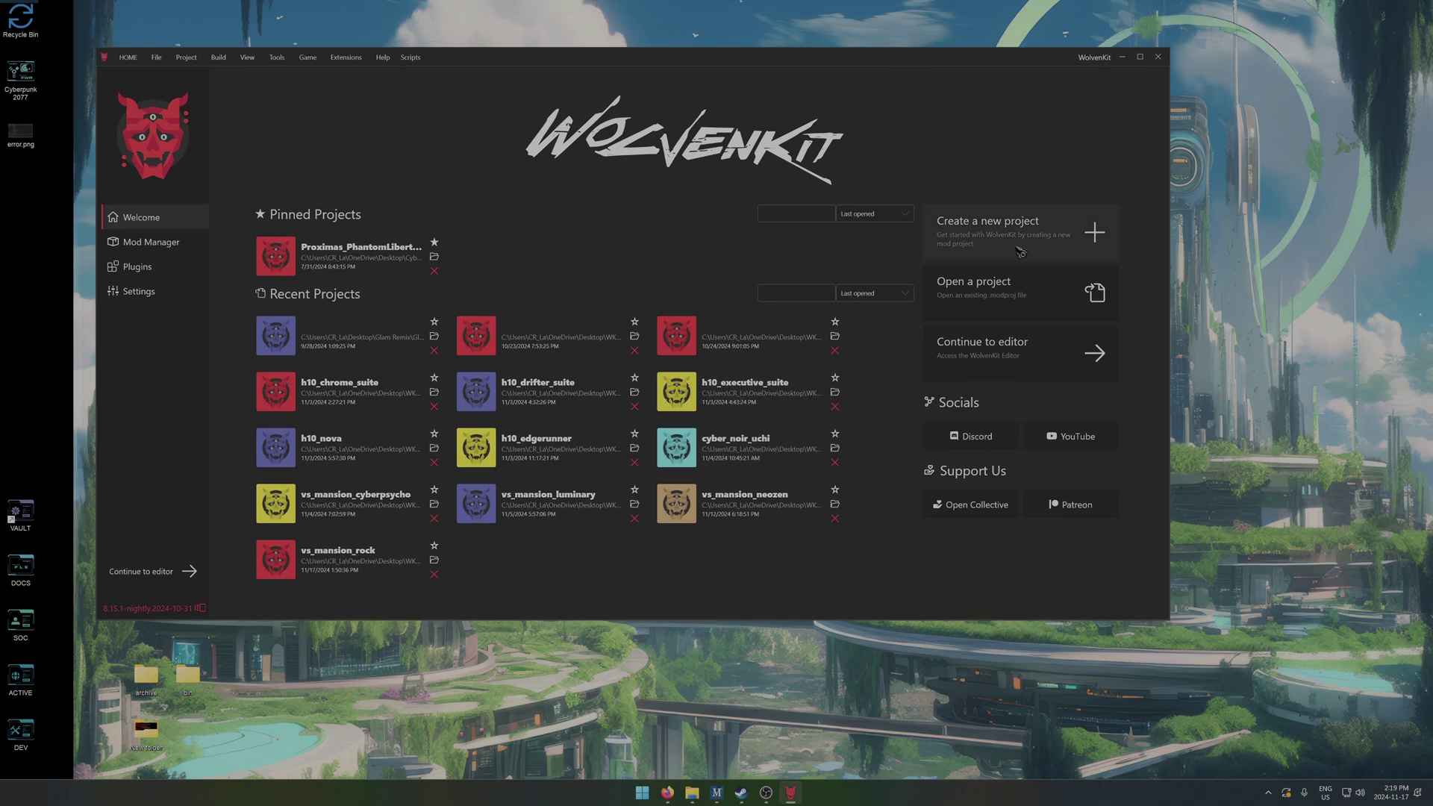
Create a new project named nc_orbital_river, filling in the author name.
left_click(1017, 237)
left_click(620, 254)
type("v")
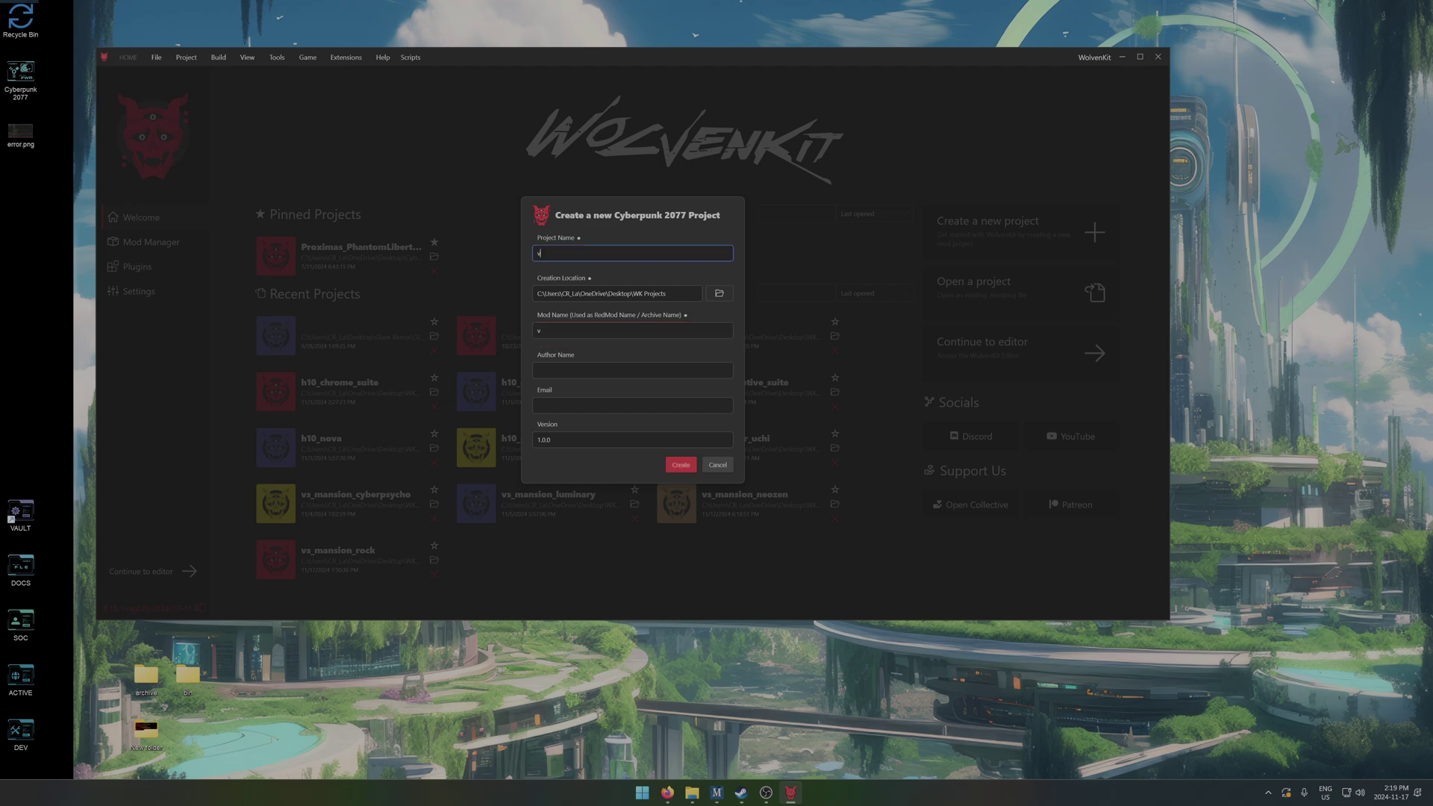
type("s_mansi")
key("BackSpace")
key("BackSpace")
key("BackSpace")
key("BackSpace")
key("BackSpace")
key("BackSpace")
key("BackSpace")
key("BackSpace")
type("nc")
left_click(598, 370)
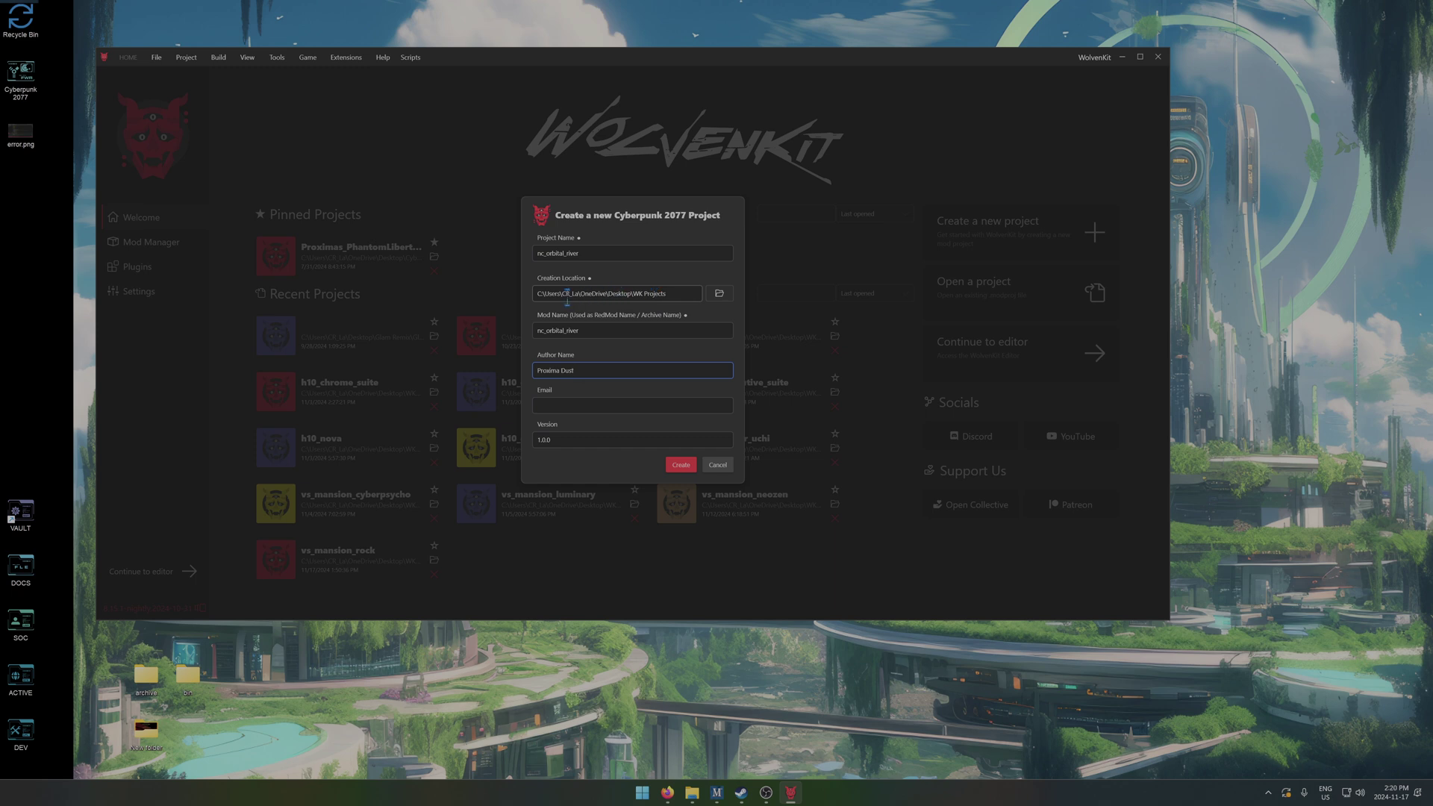
left_click(624, 293)
left_click(682, 466)
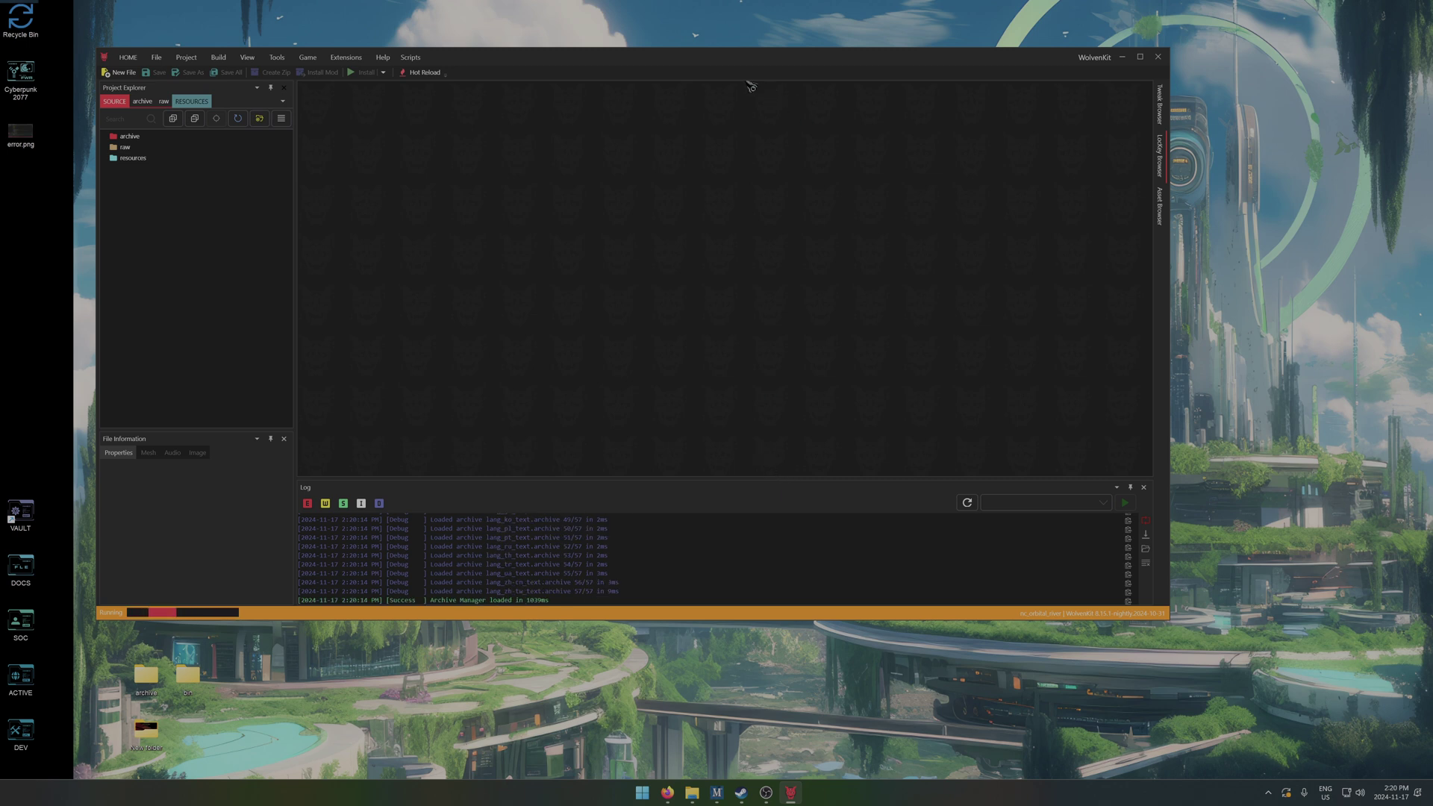
Open the WK Projects > nc_orbital_river > source > raw folder in File Explorer.
left_click_drag(736, 62, 875, 81)
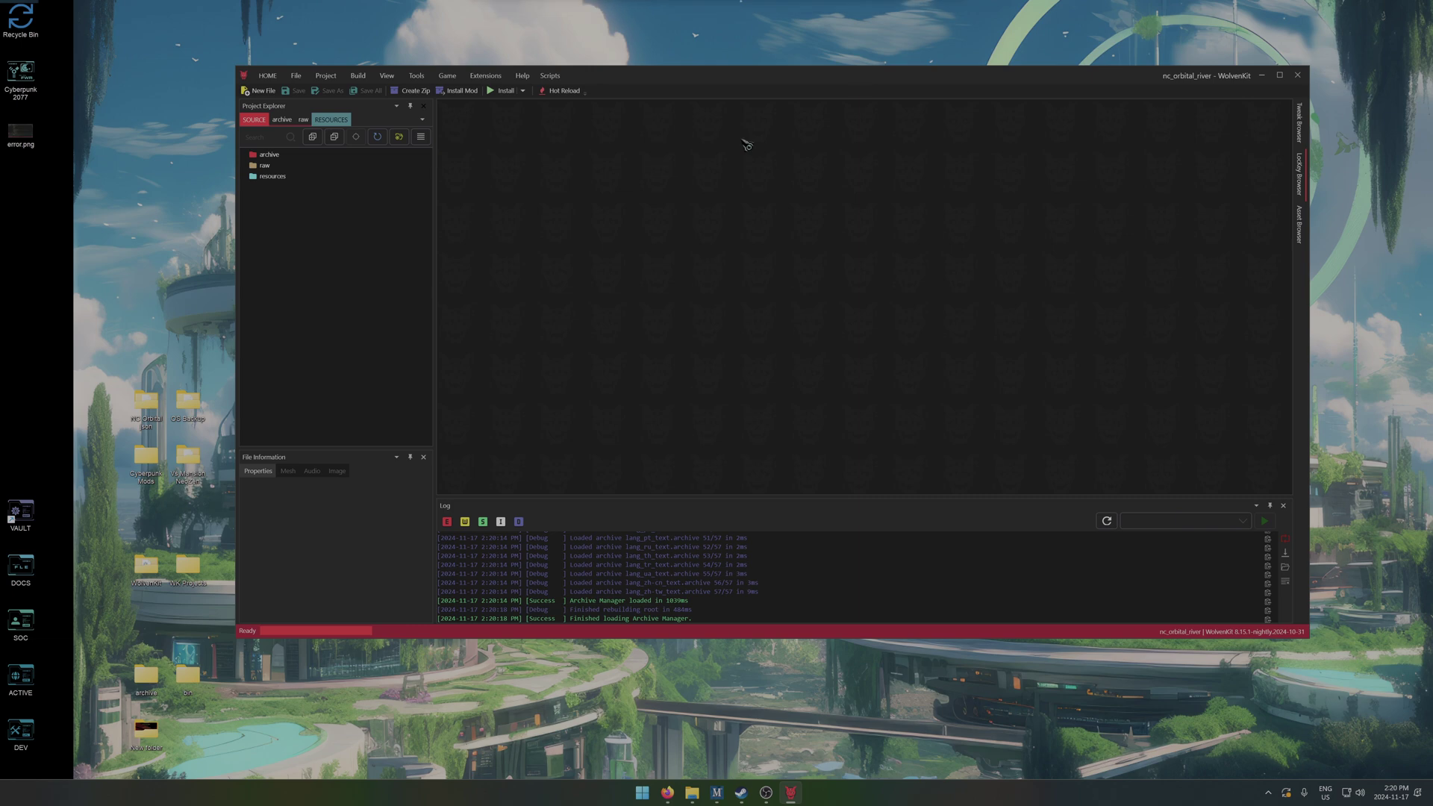
double_click(188, 571)
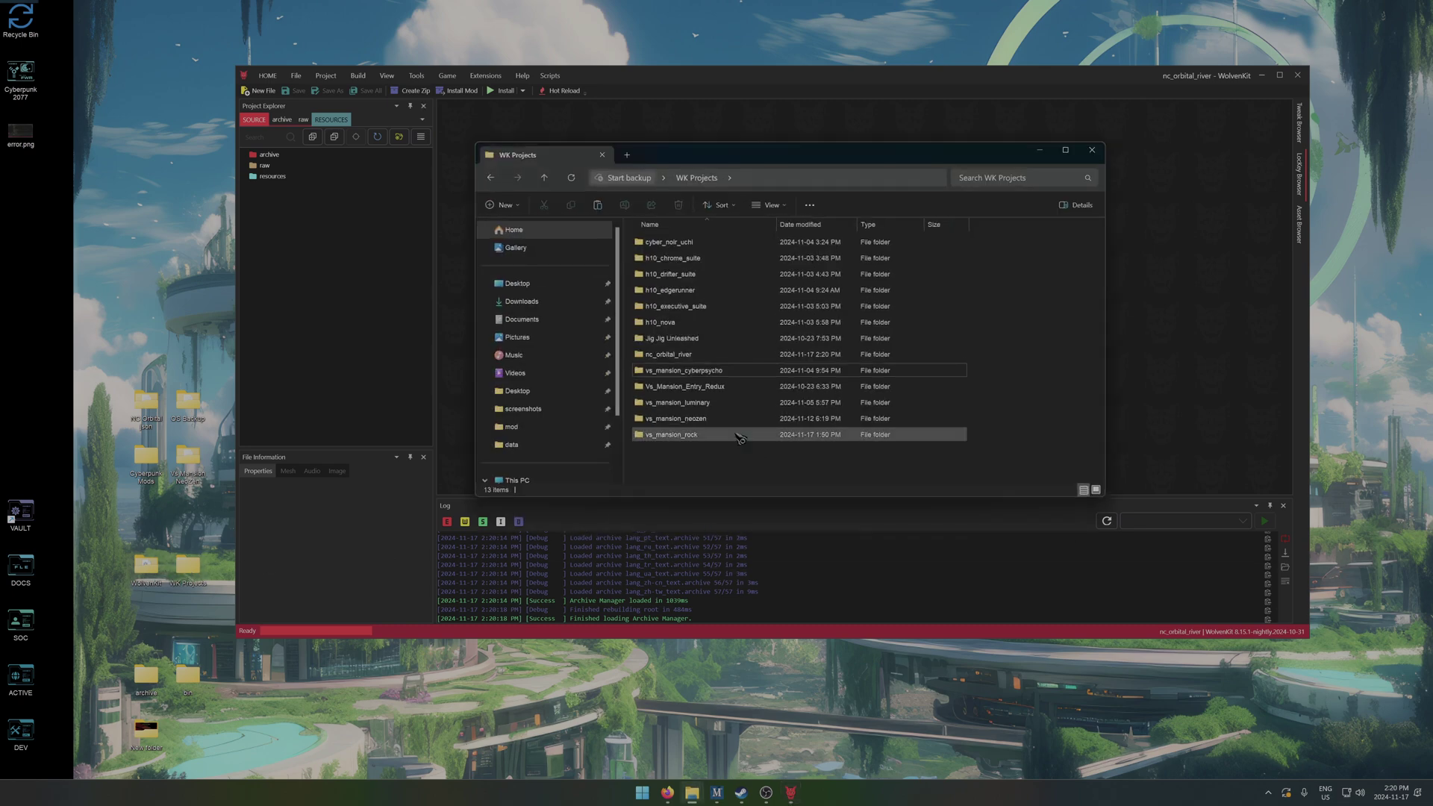
left_click(704, 357)
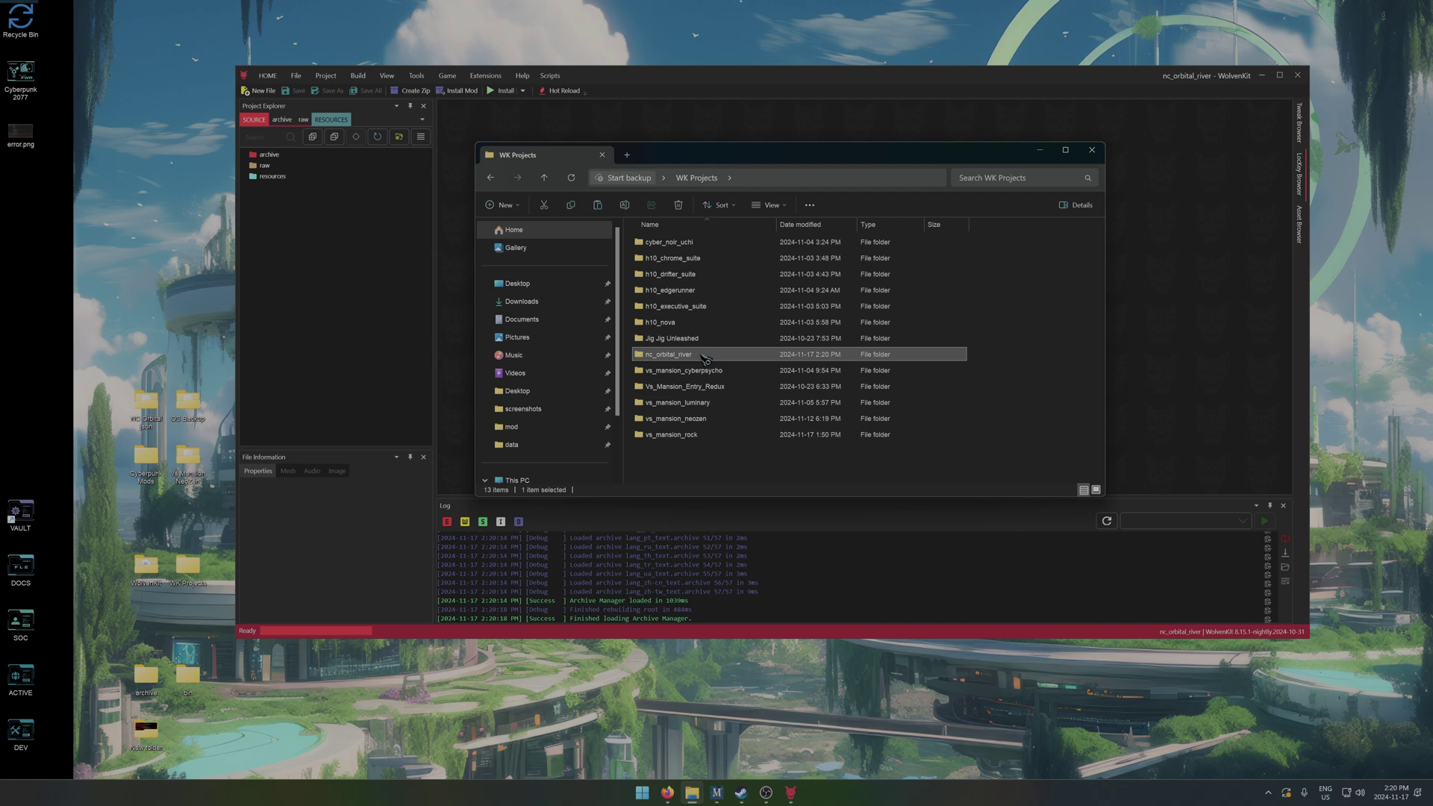
double_click(706, 356)
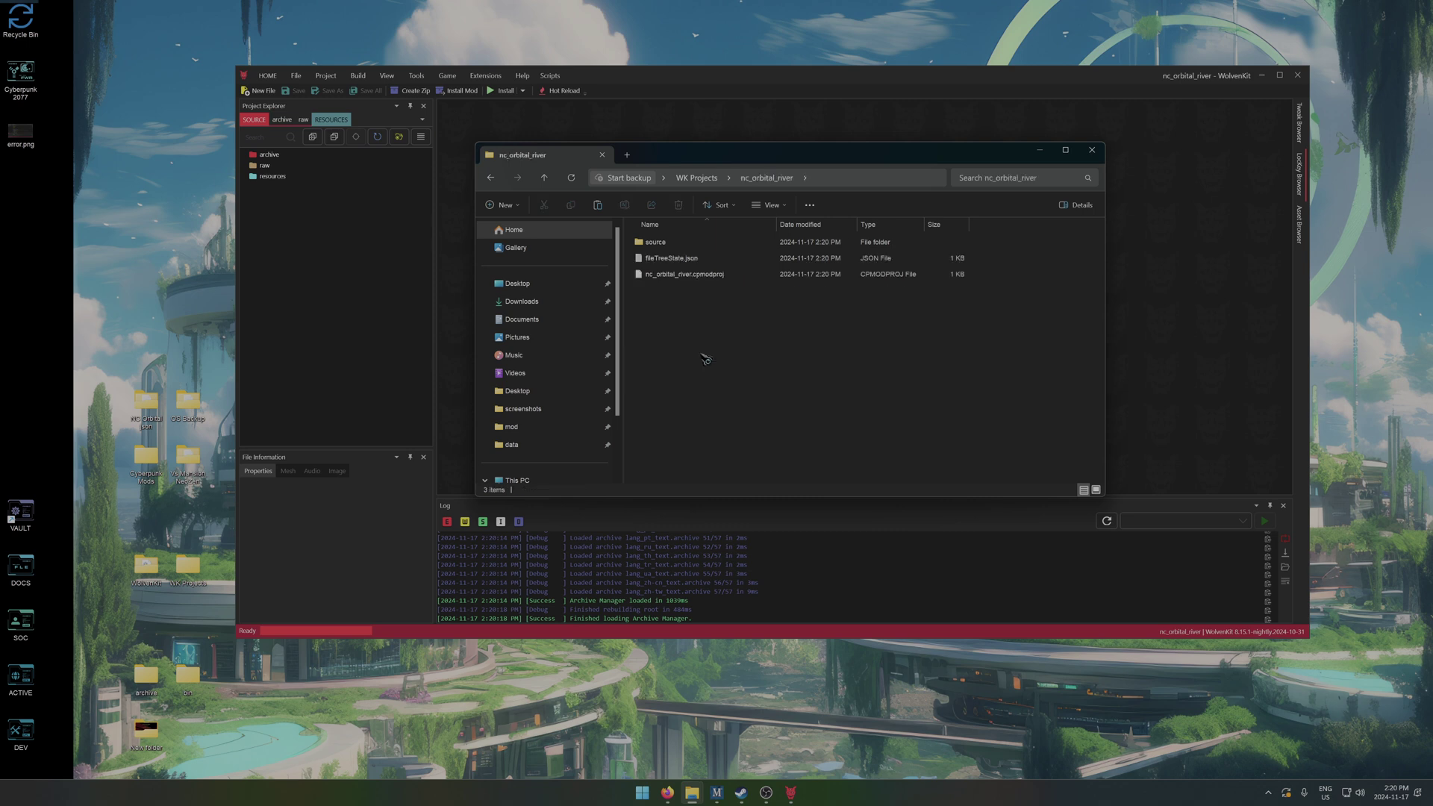
double_click(704, 242)
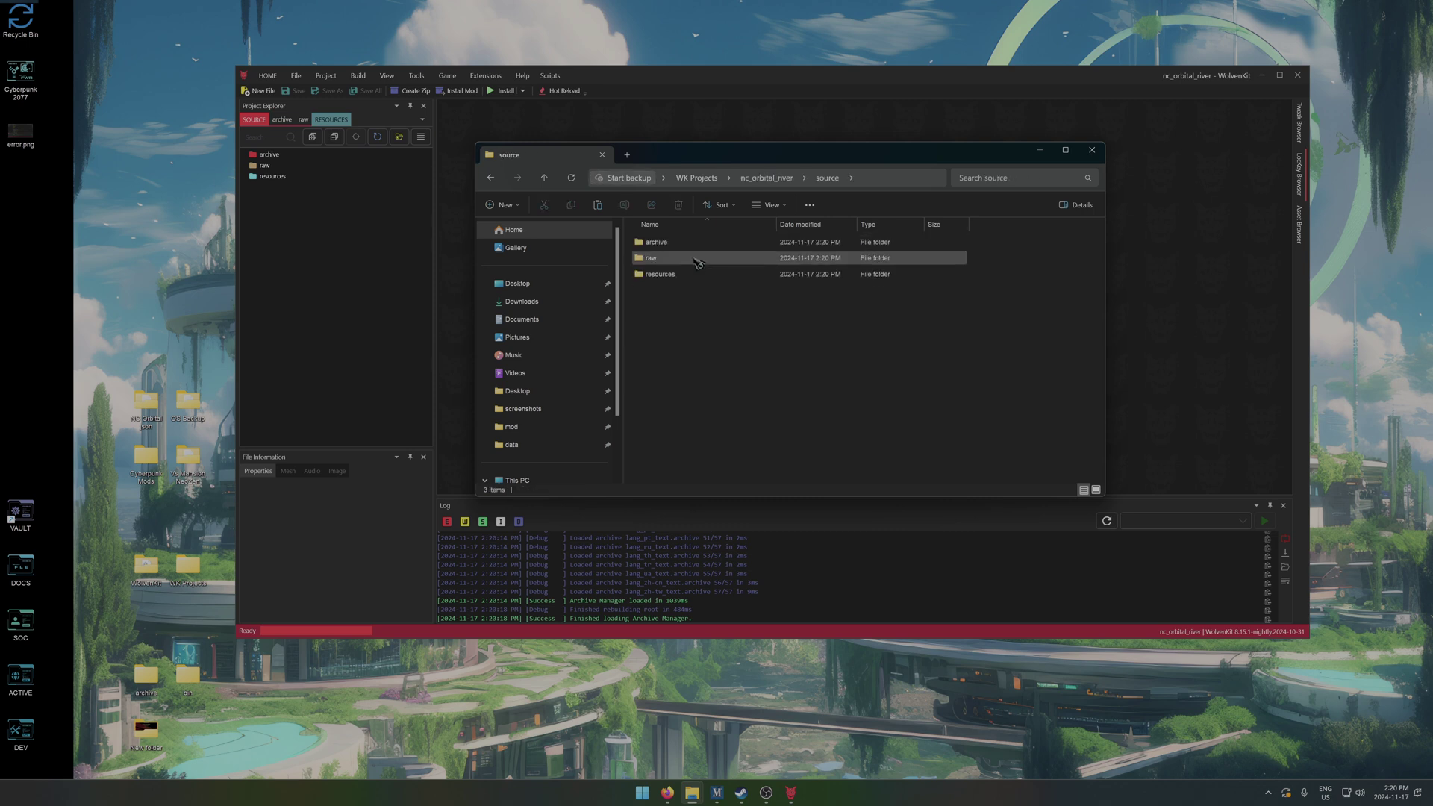
double_click(698, 259)
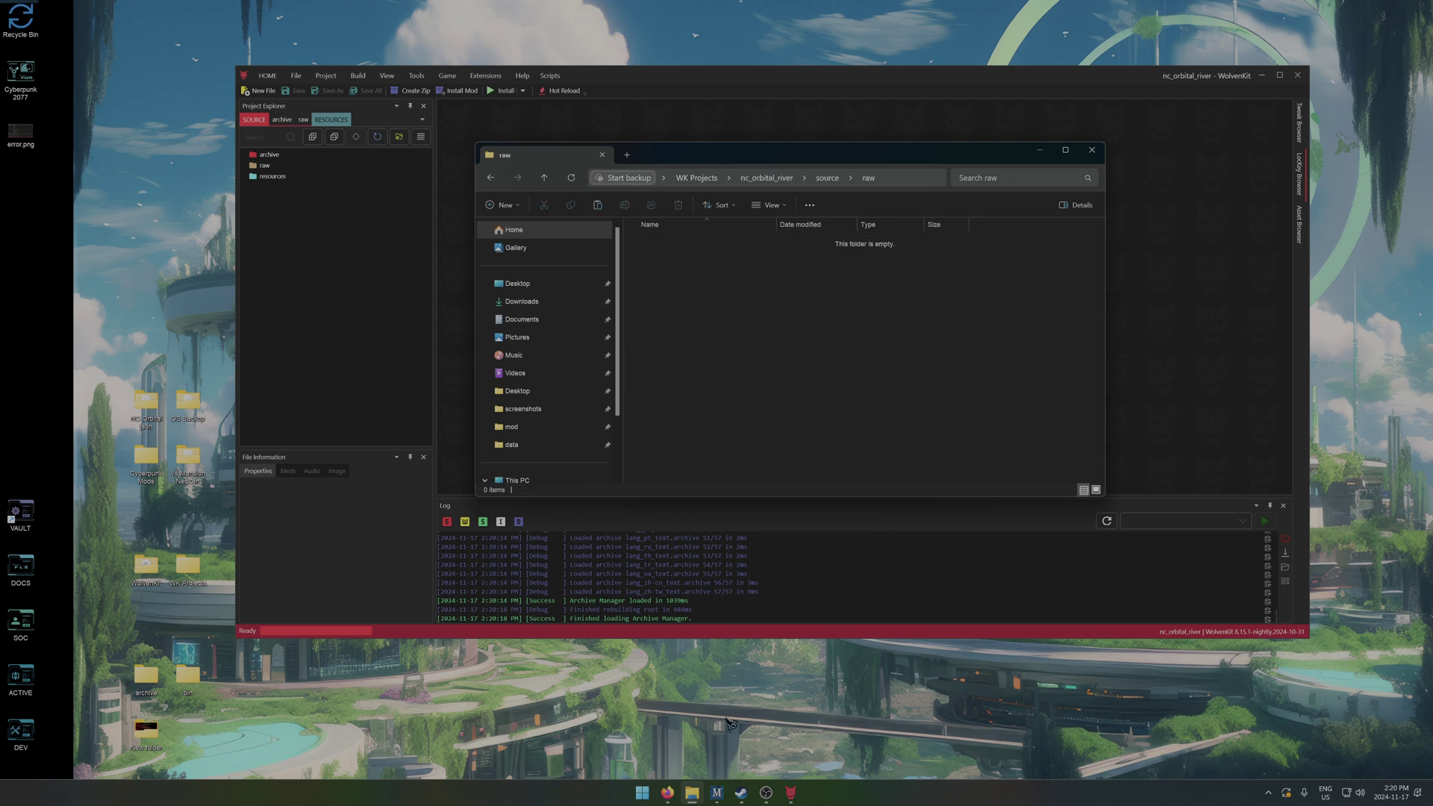
Paste nc_orbital_river_exported.json from the entSpawner export folder into raw, then hide Explorer.
mouse_move(692, 793)
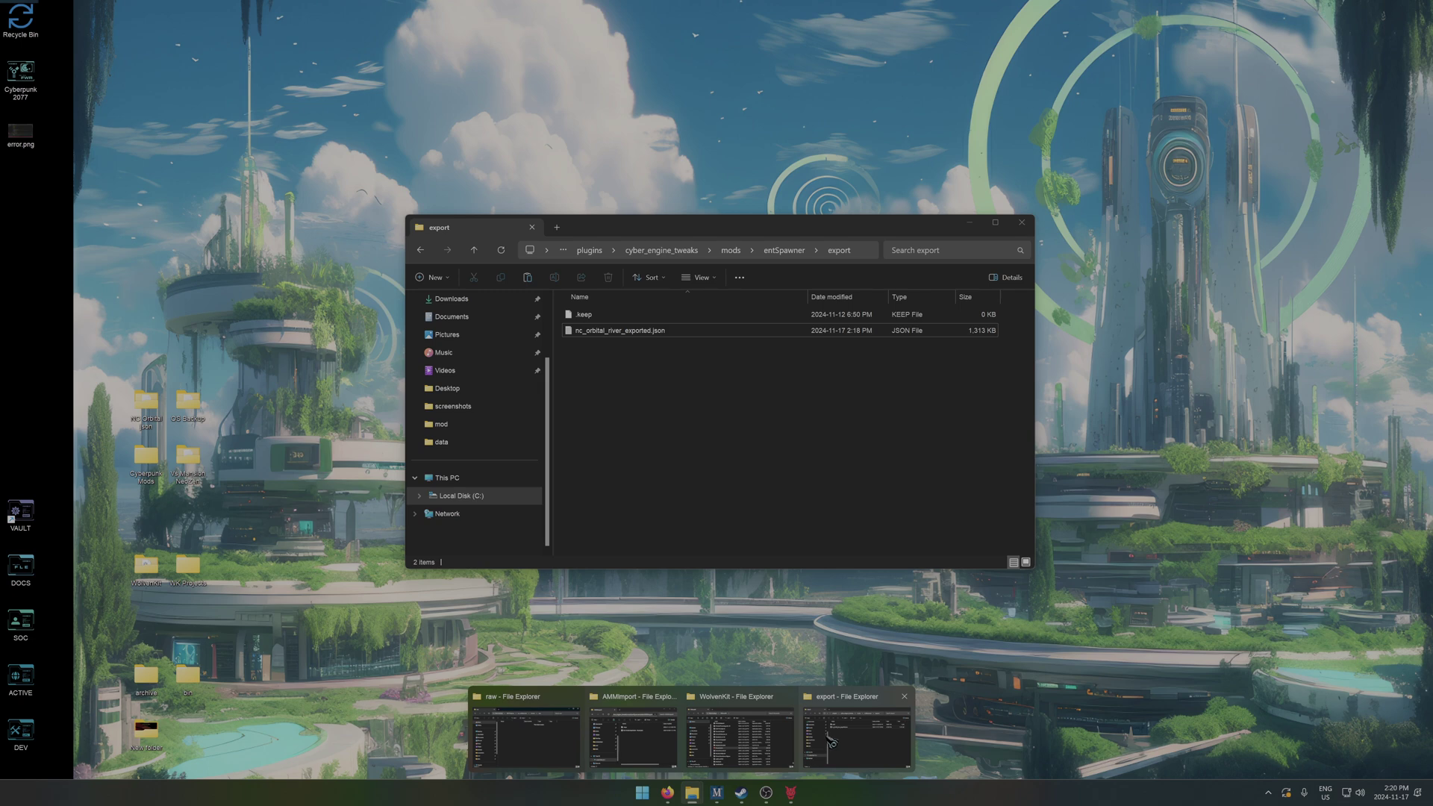
left_click(831, 743)
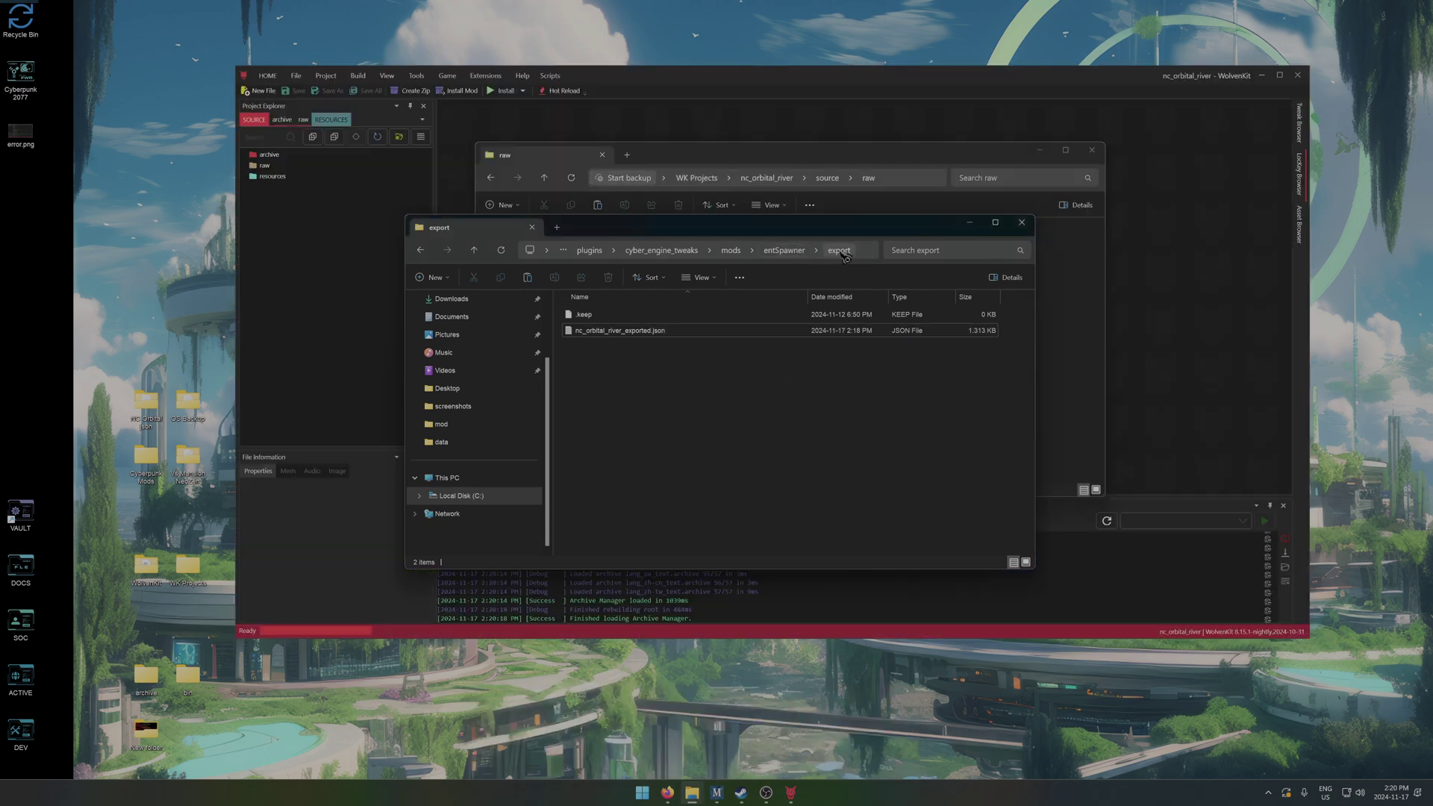
left_click(670, 332)
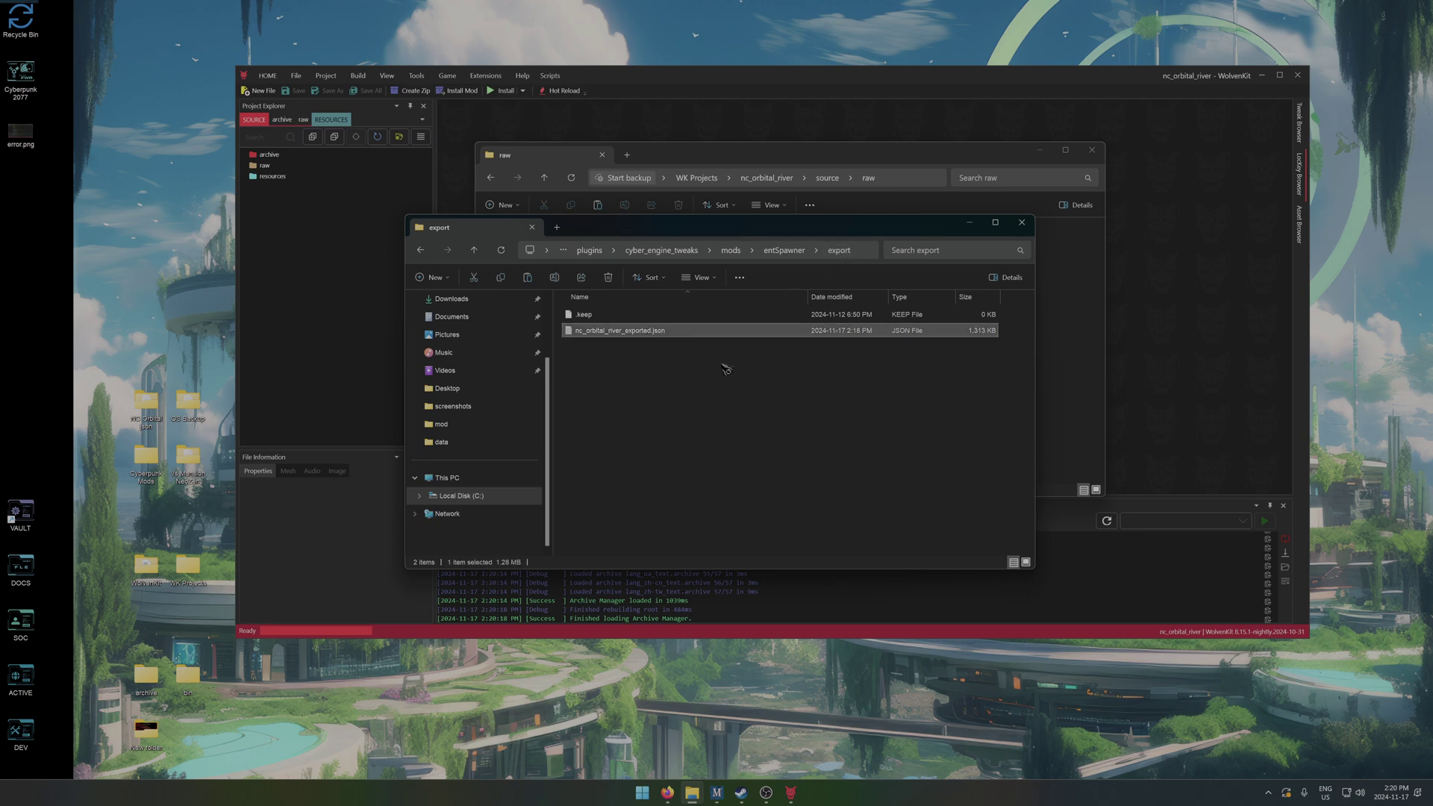
left_click(970, 223)
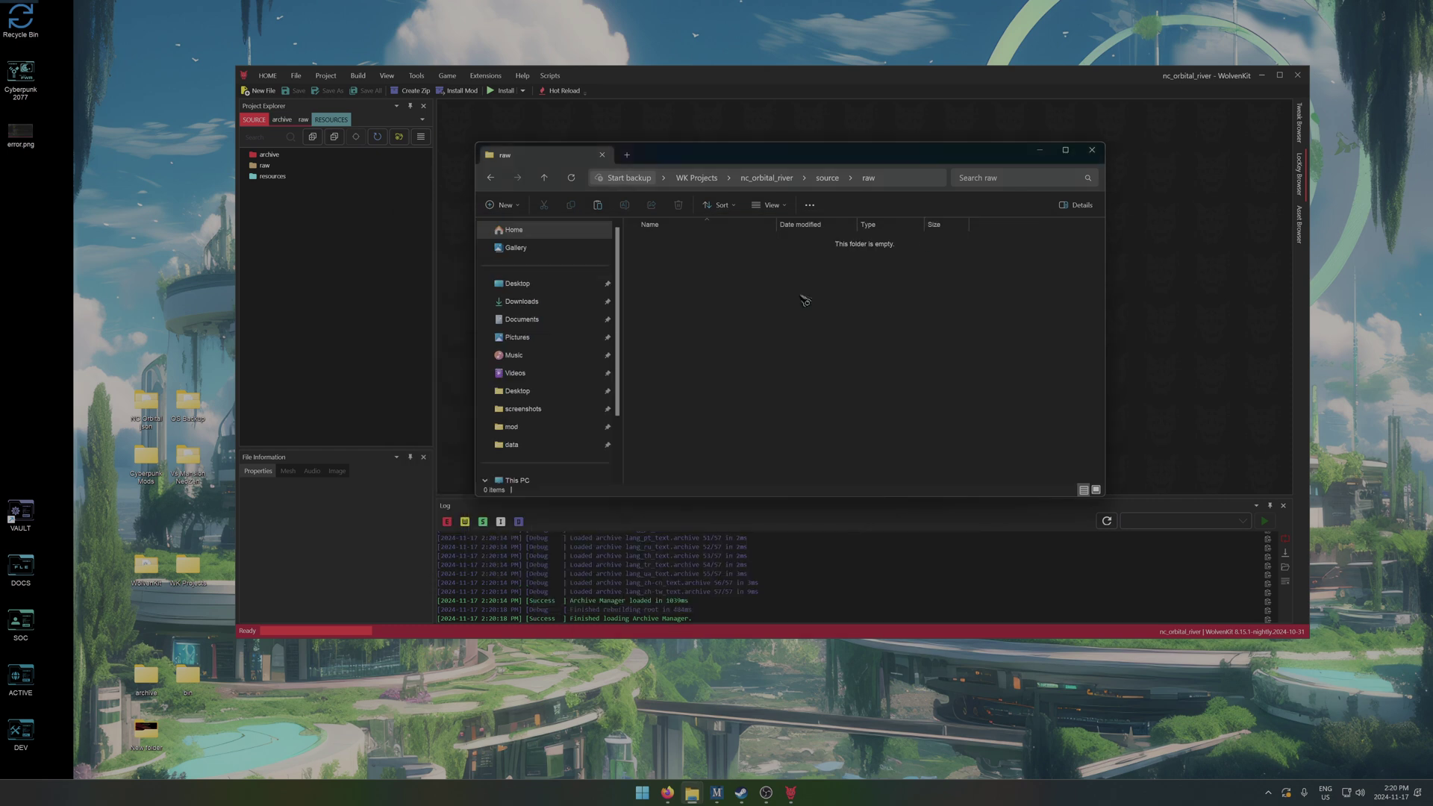
key("ctrl+v")
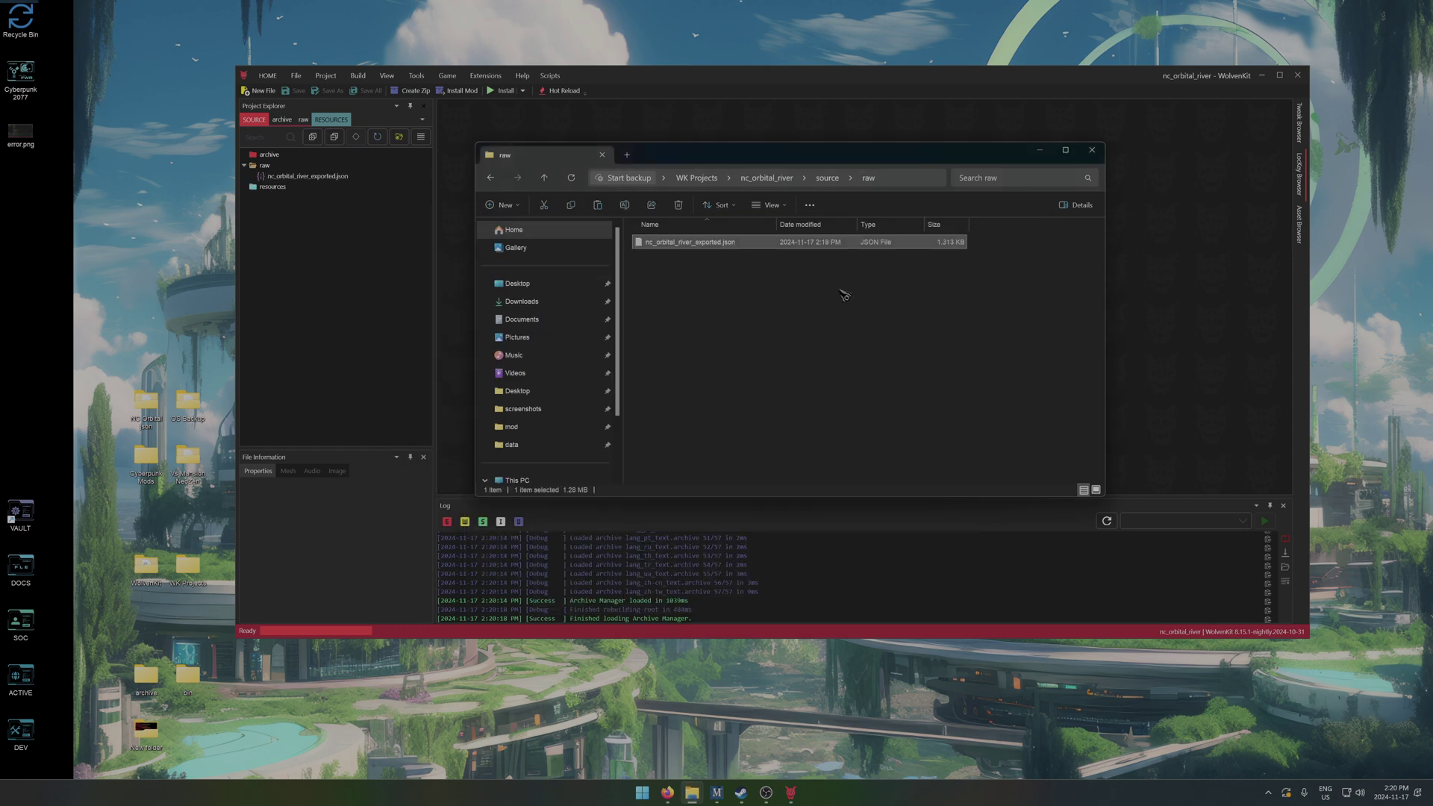
left_click(845, 294)
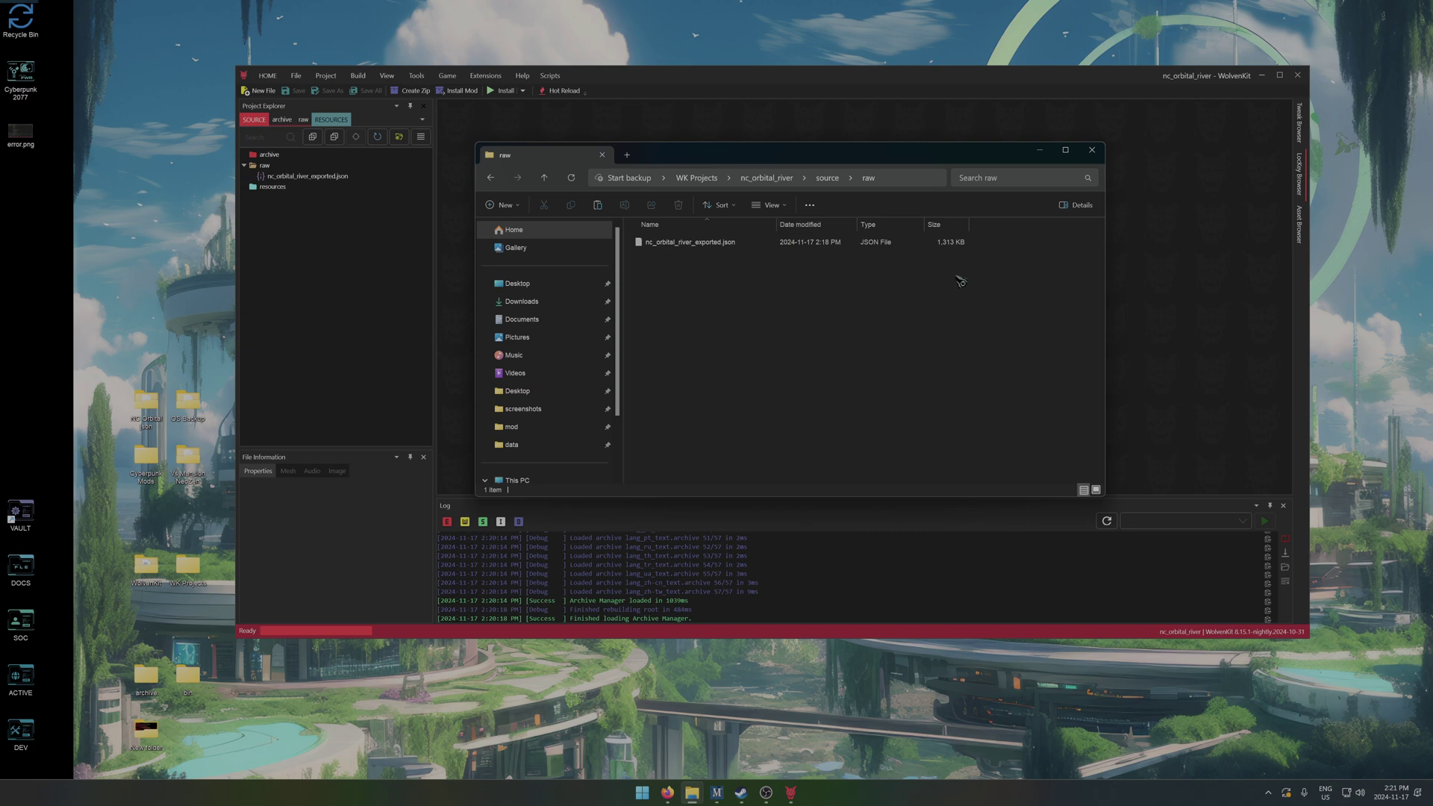
left_click(1040, 155)
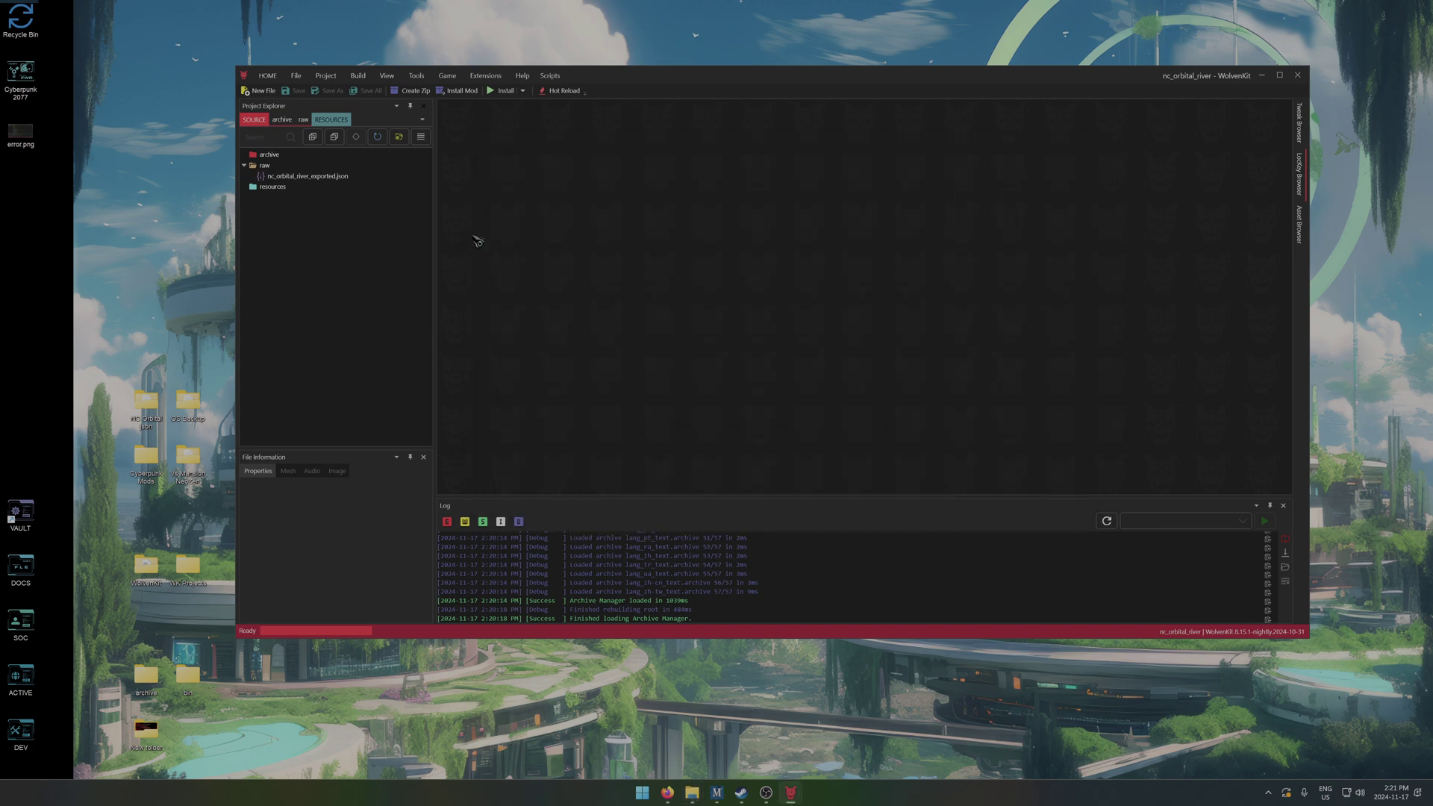
From Tools > Script Manager, open a local copy of import_object_spawner.wscript, overwriting the existing copy.
left_click(420, 81)
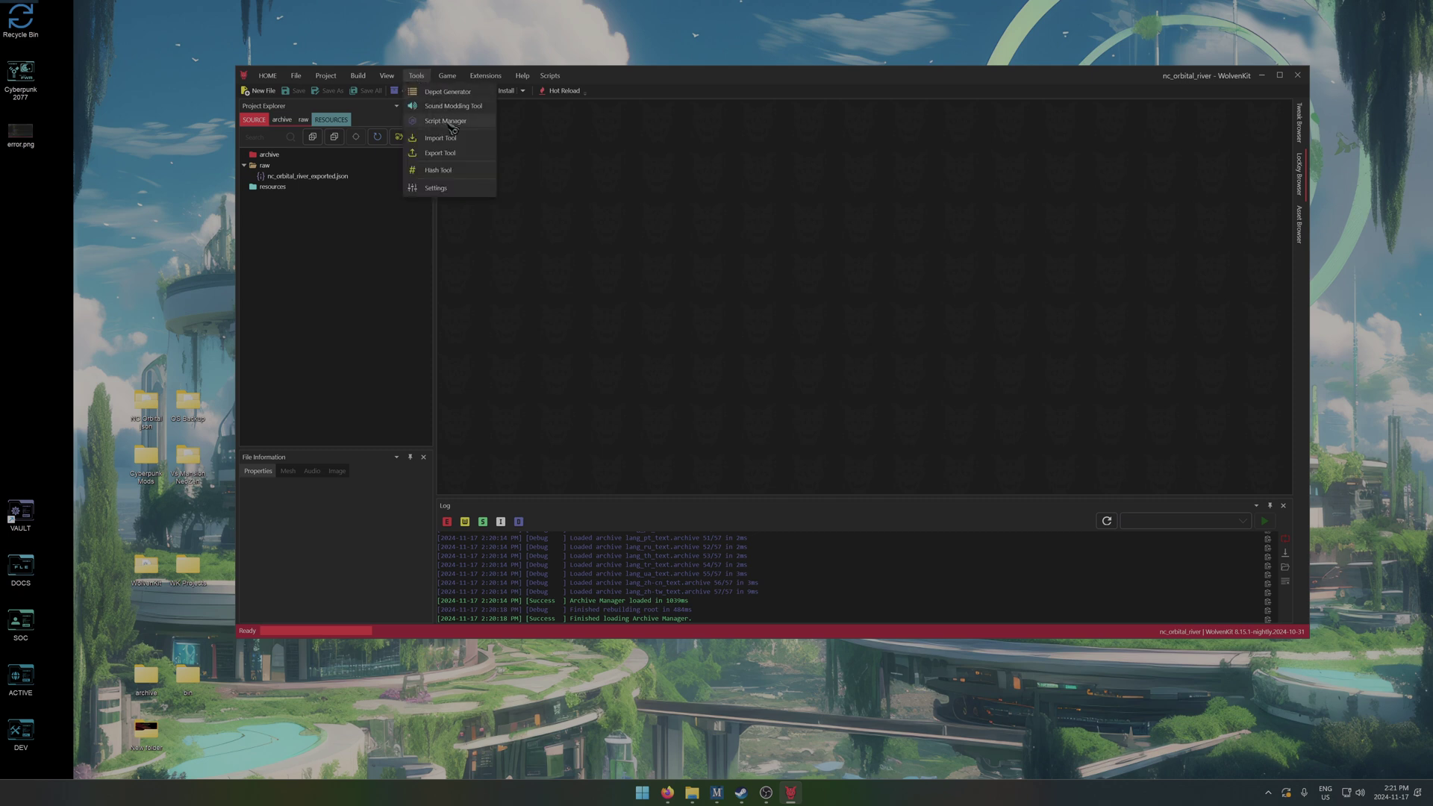
left_click(445, 121)
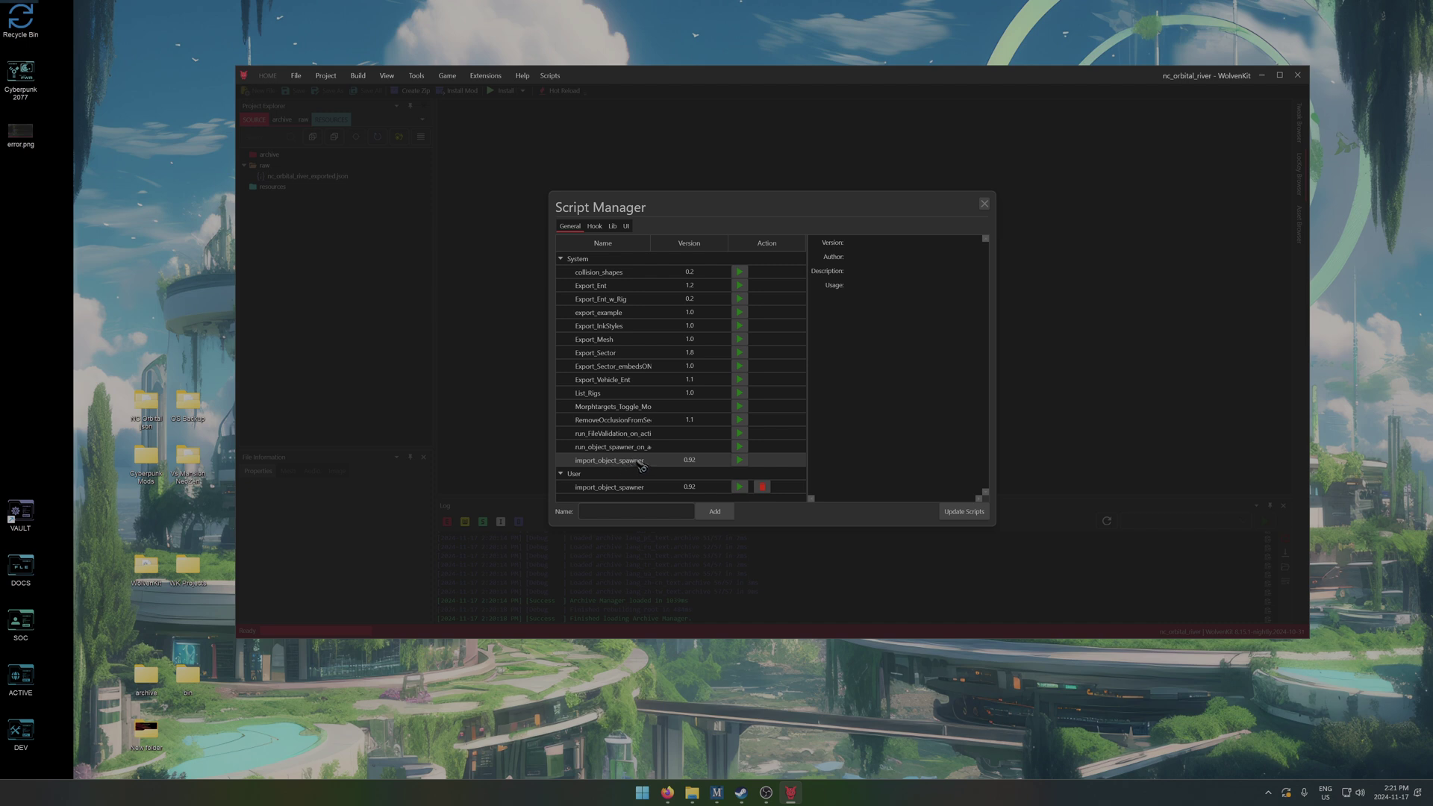
double_click(639, 461)
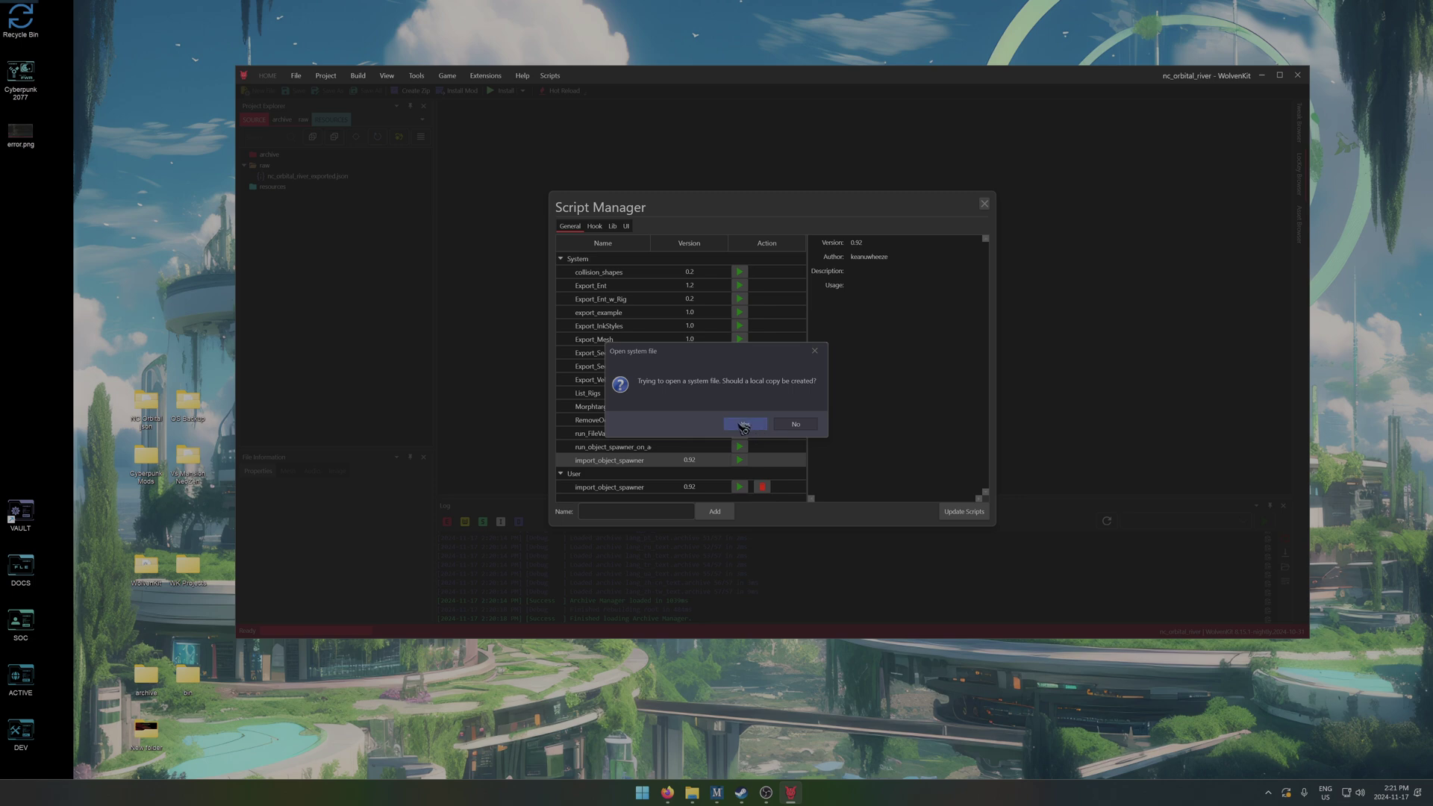
left_click(745, 426)
left_click(746, 424)
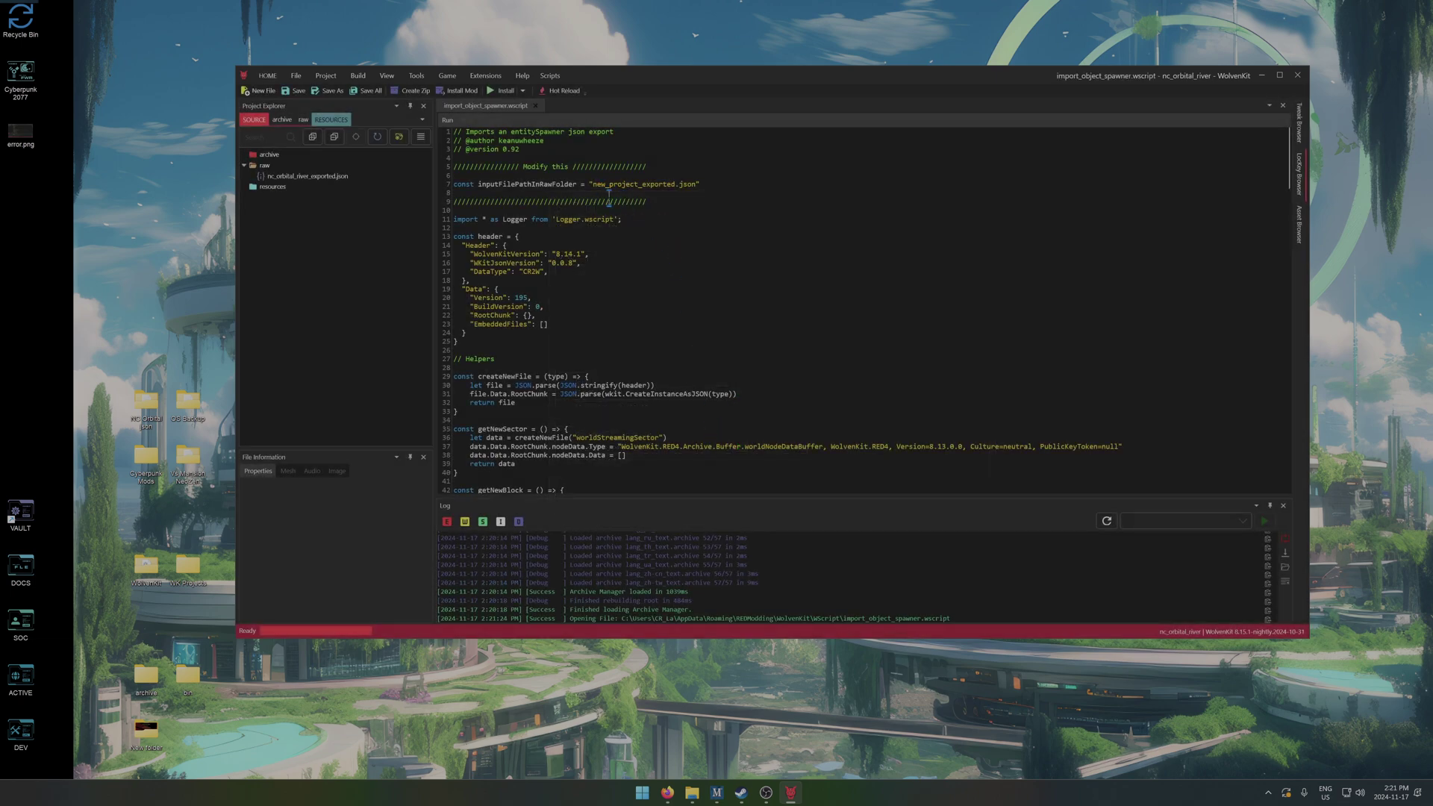
Change the script's file path from new_project to nc_orbital_river, save, and run it.
left_click_drag(594, 184, 640, 184)
key("BackSpace")
type("nc_orbital_river")
left_click(293, 90)
left_click(450, 121)
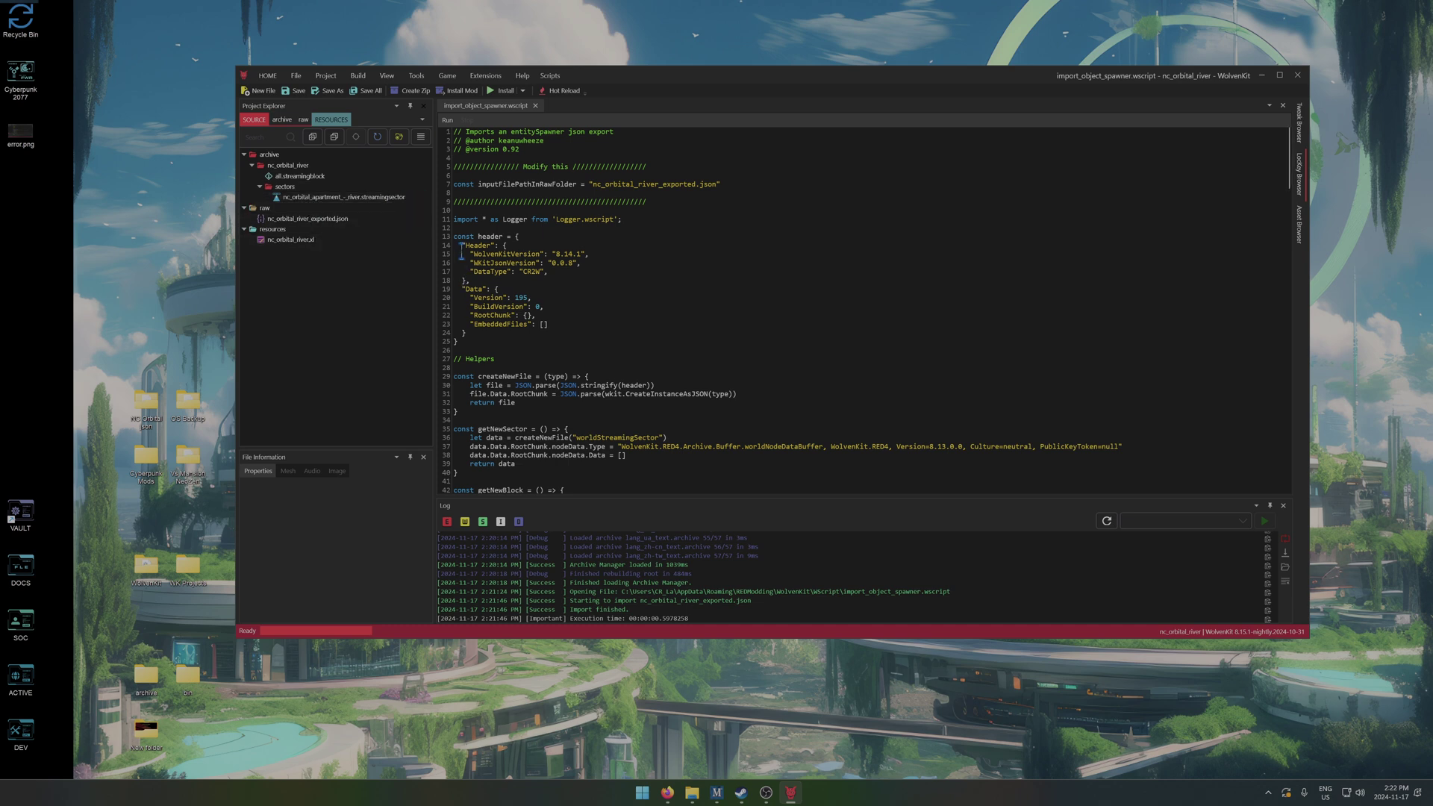
Browse File Explorer to the Cyberpunk 2077 archive\pc\mod folder to see installed mods.
left_click(361, 76)
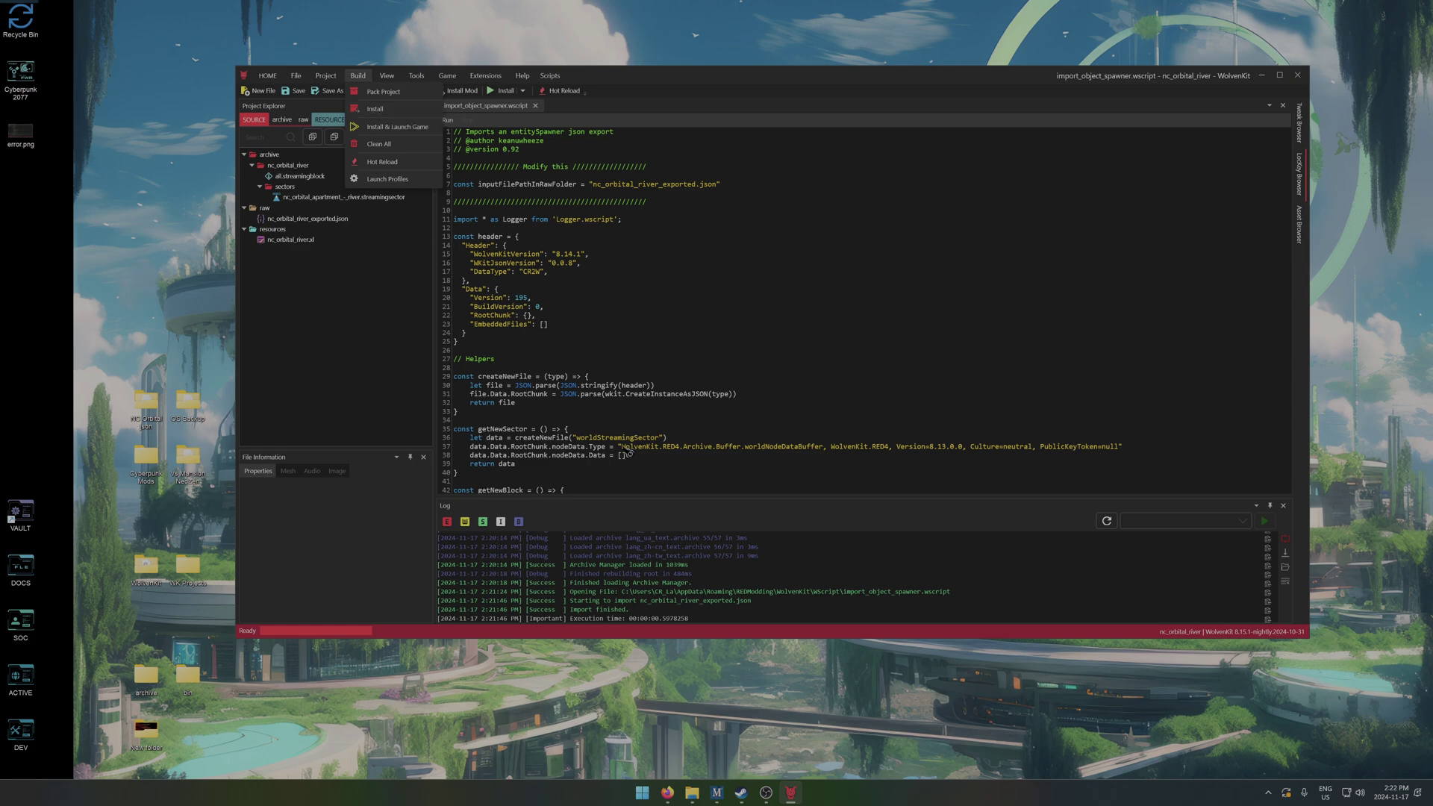
left_click(692, 793)
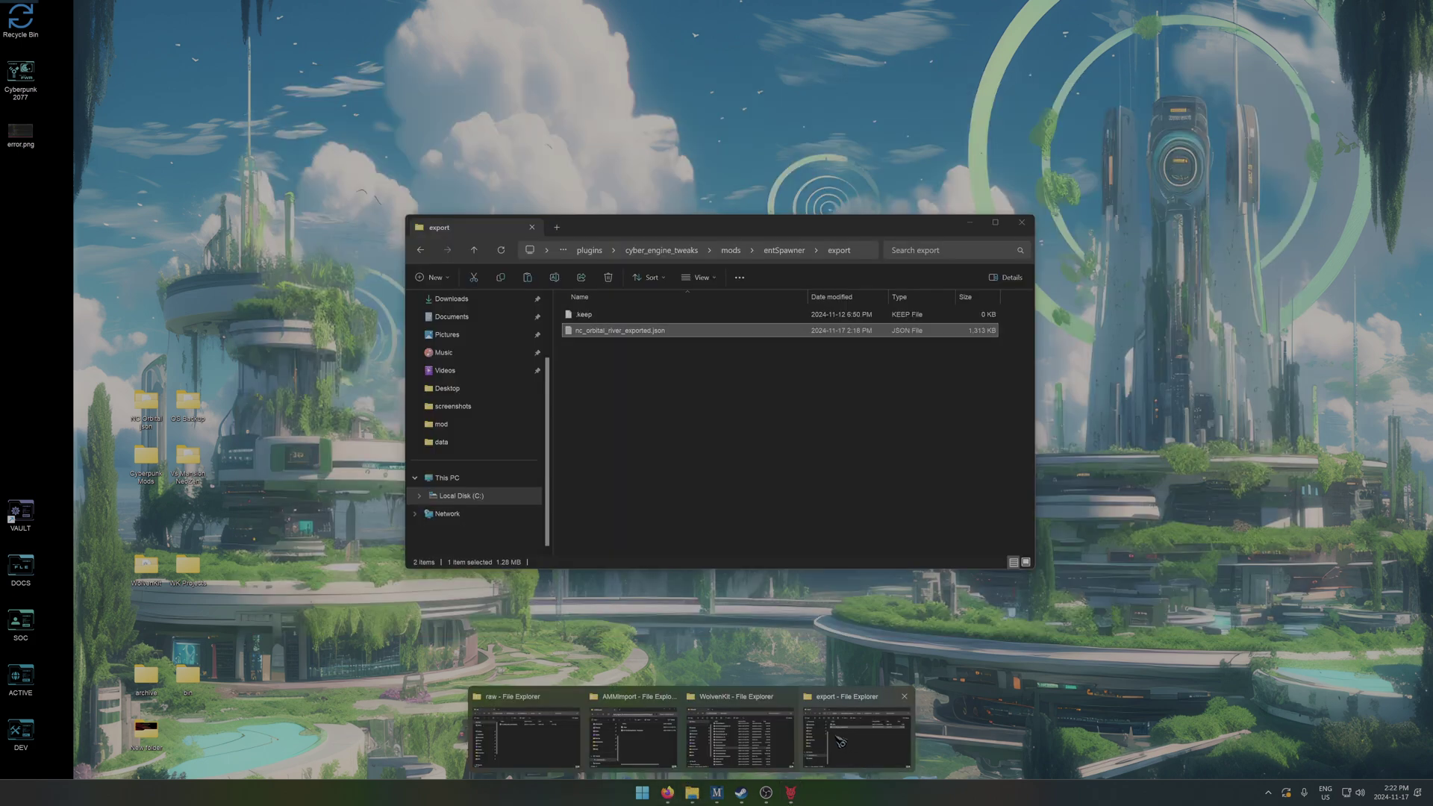
left_click(842, 742)
left_click(589, 250)
left_click(658, 250)
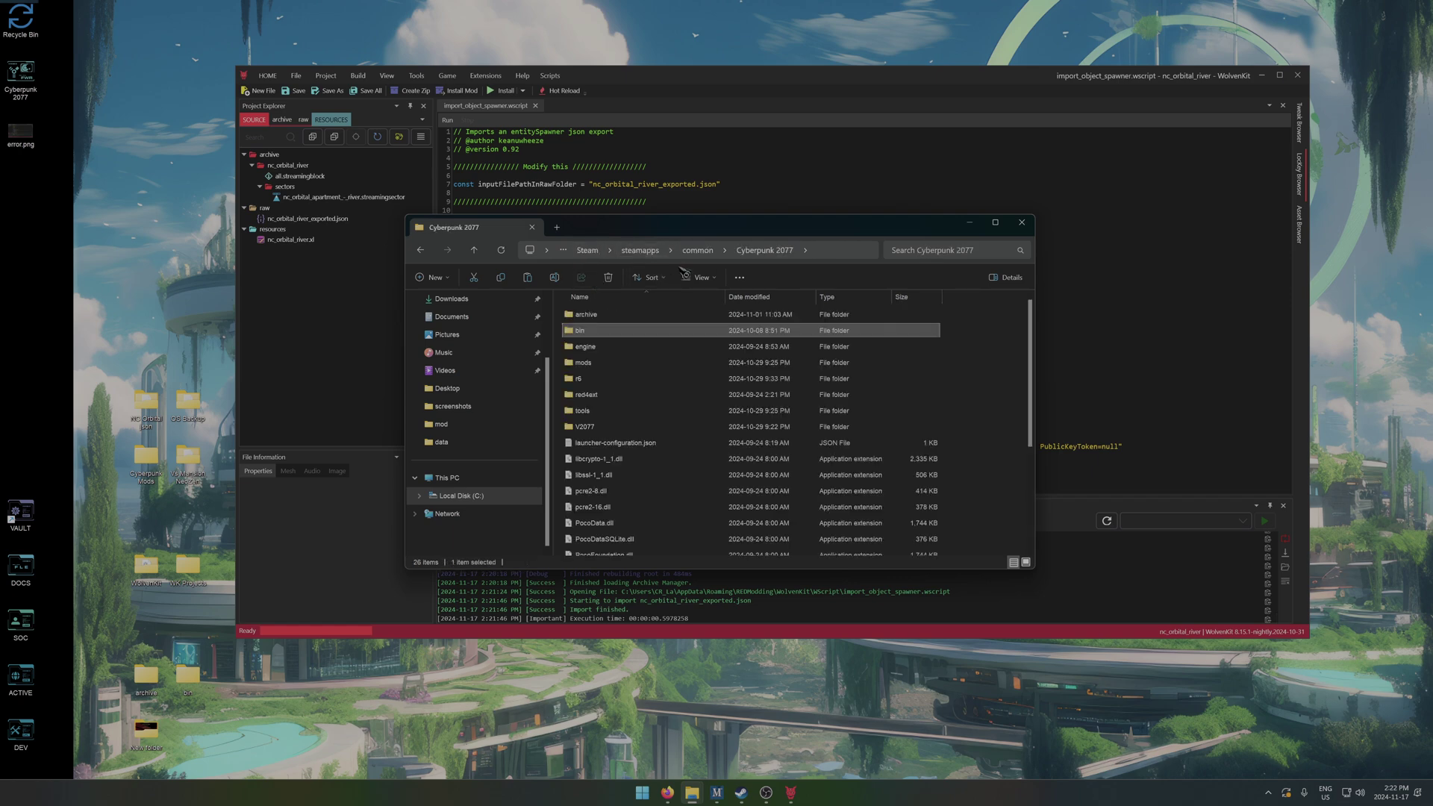
double_click(604, 316)
double_click(608, 316)
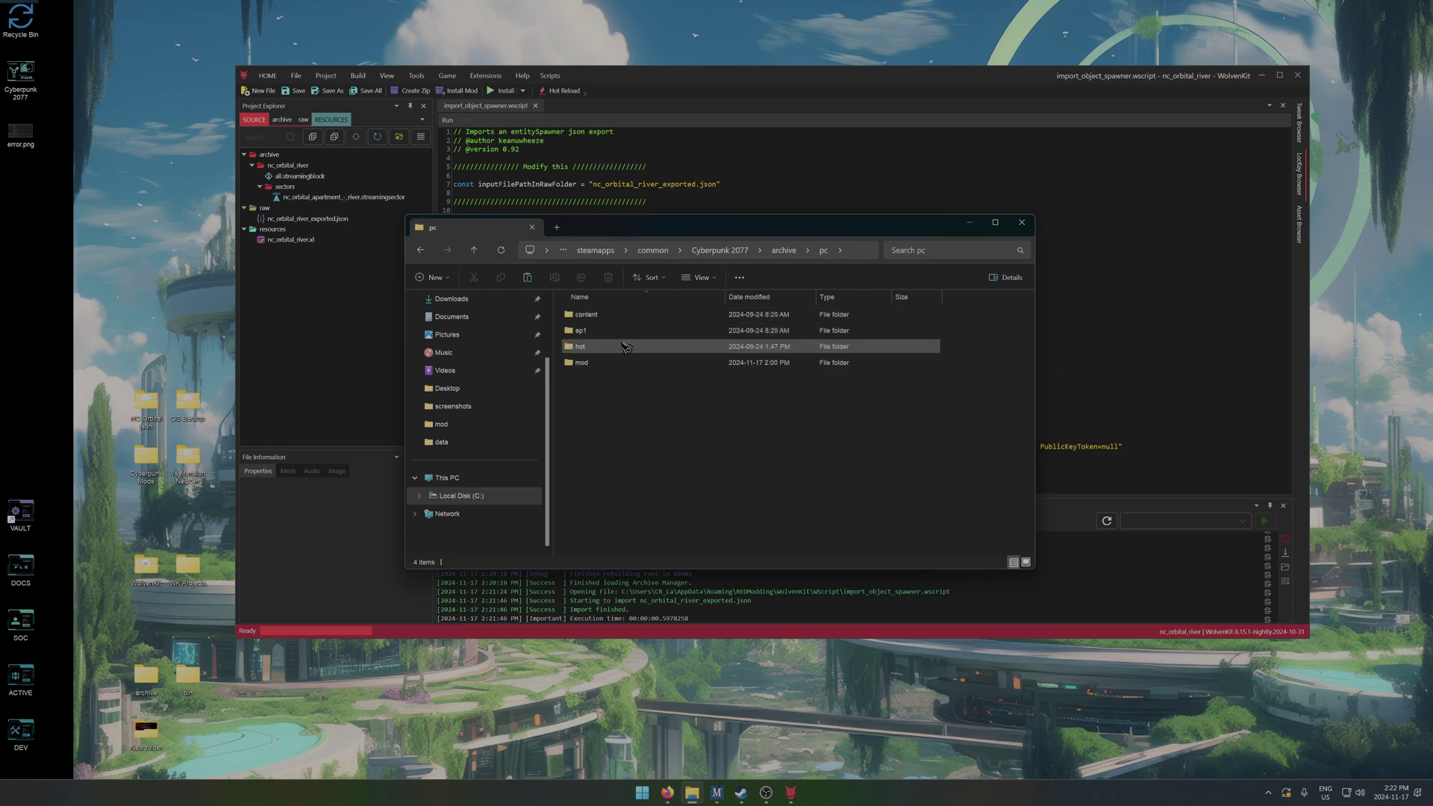
double_click(620, 348)
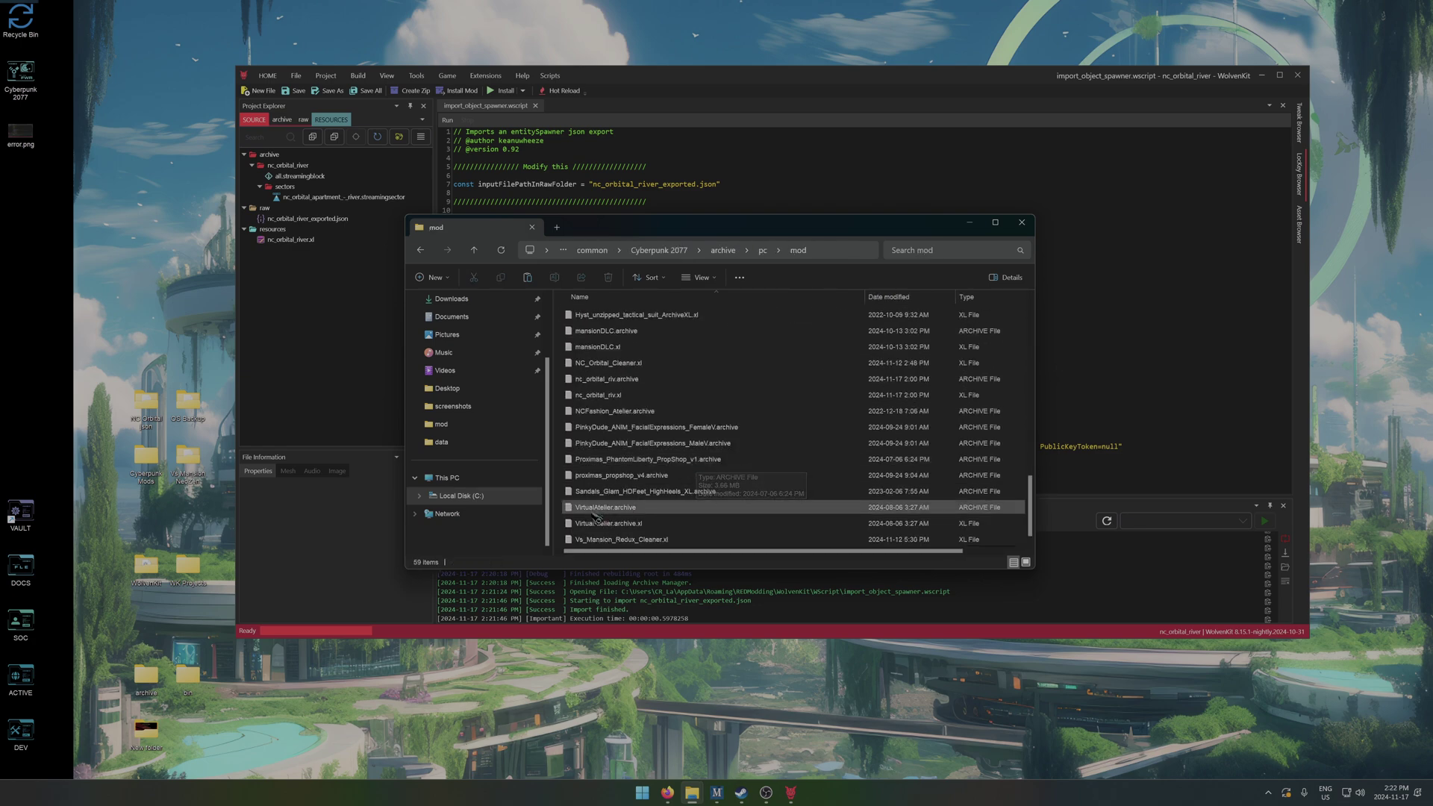
Use Build > Install to pack nc_orbital_river and install it into the game.
left_click(970, 223)
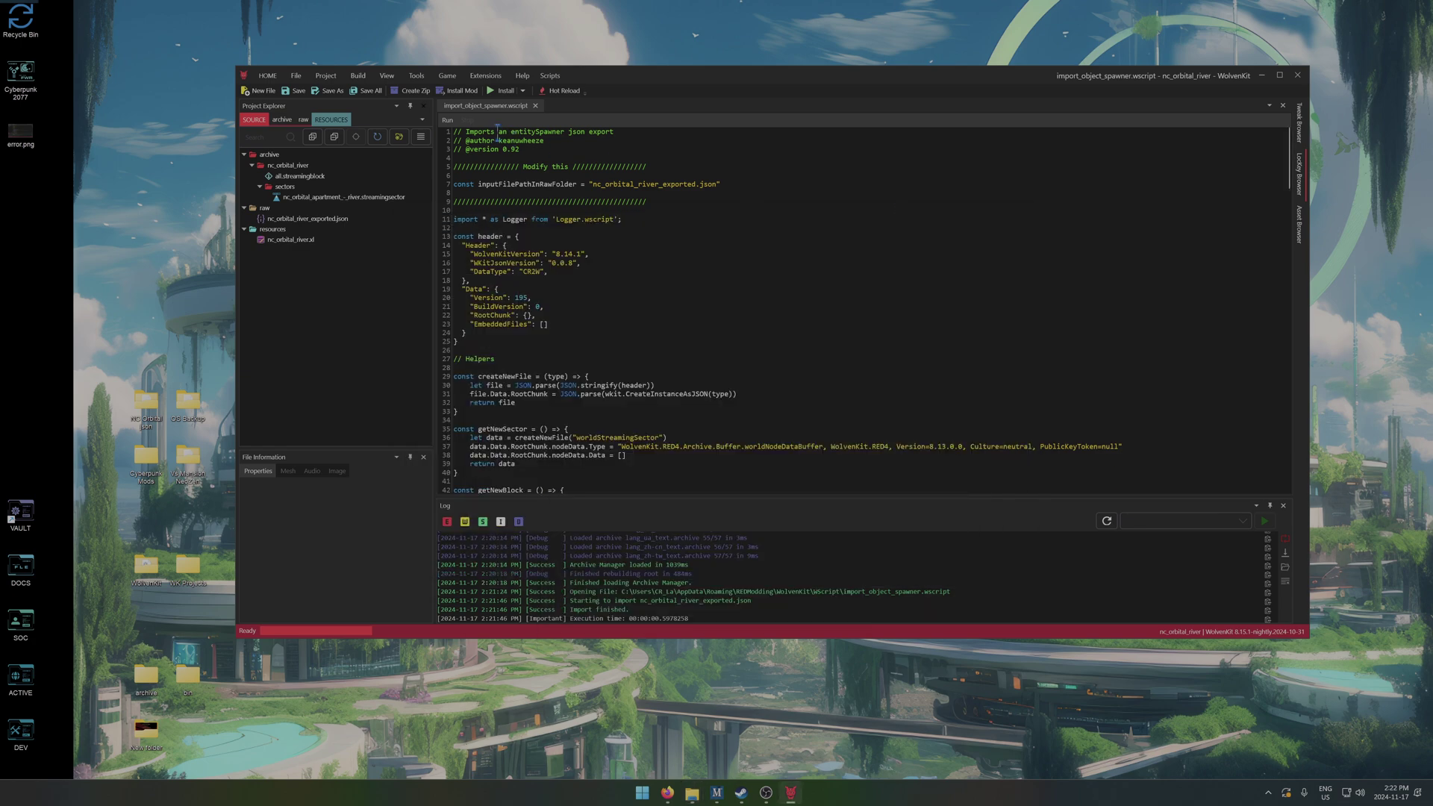
left_click(358, 75)
left_click(377, 126)
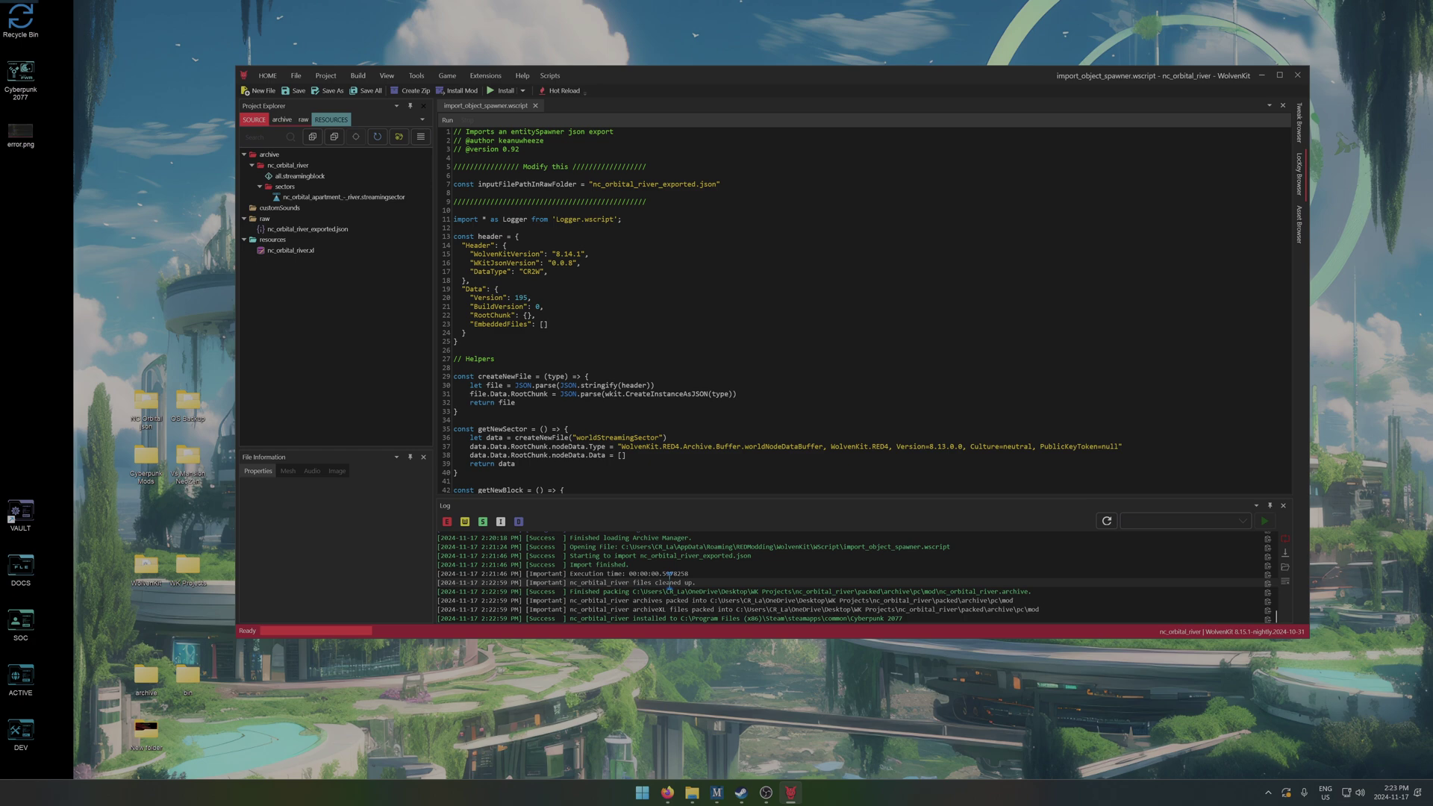
Restore File Explorer and open Cyberpunk 2077\archive\pc\mod.
mouse_move(692, 793)
left_click(831, 775)
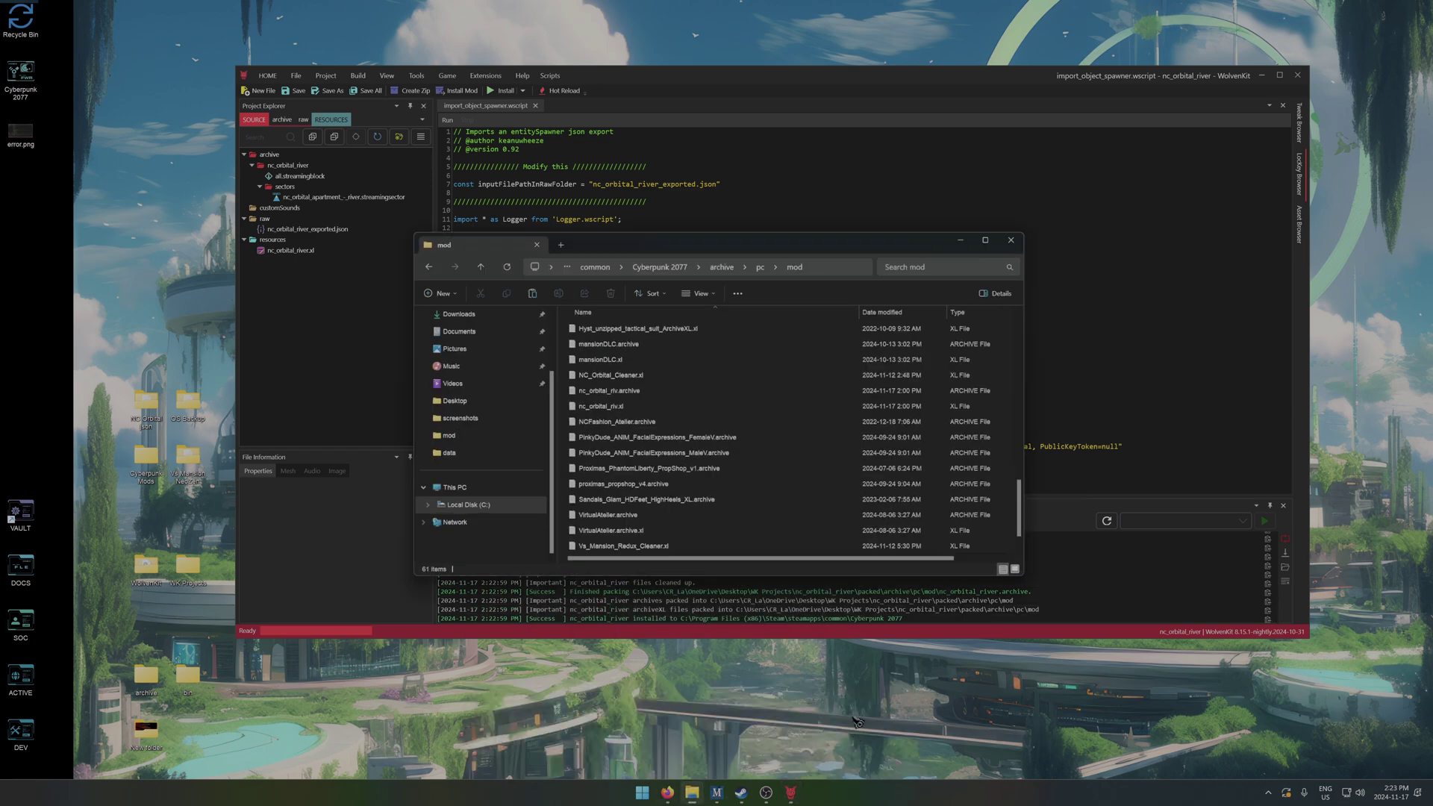
left_click(657, 250)
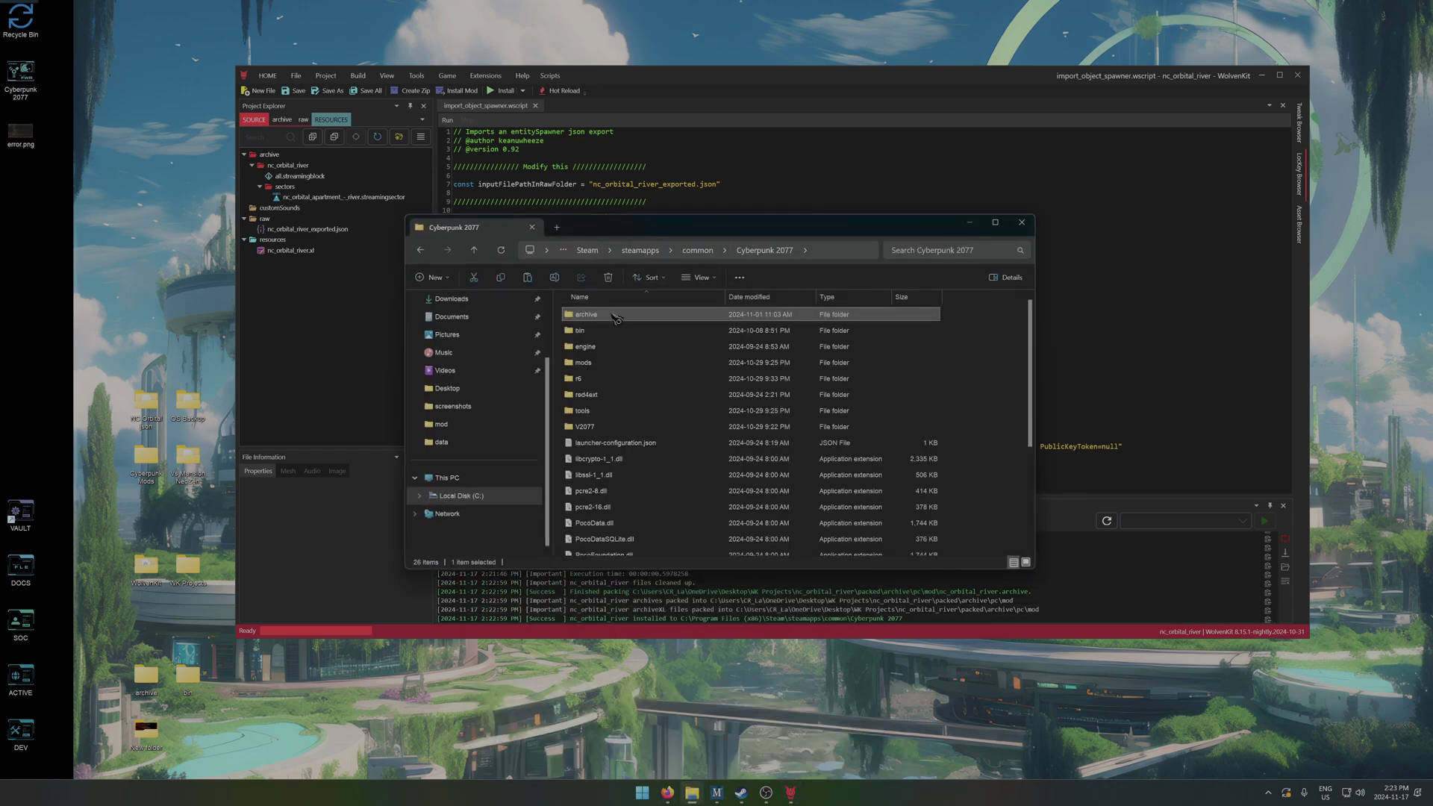
double_click(616, 316)
double_click(616, 315)
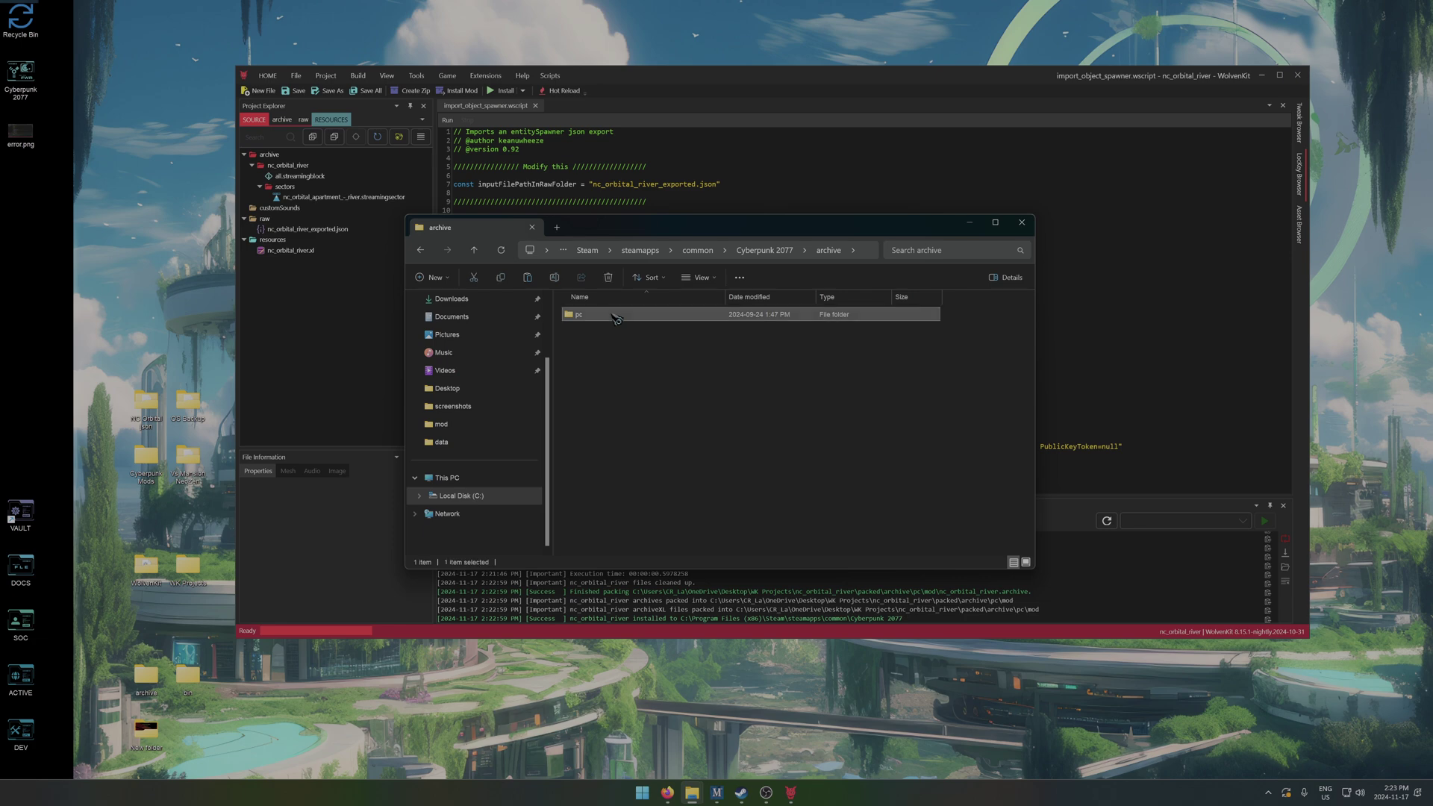
double_click(613, 362)
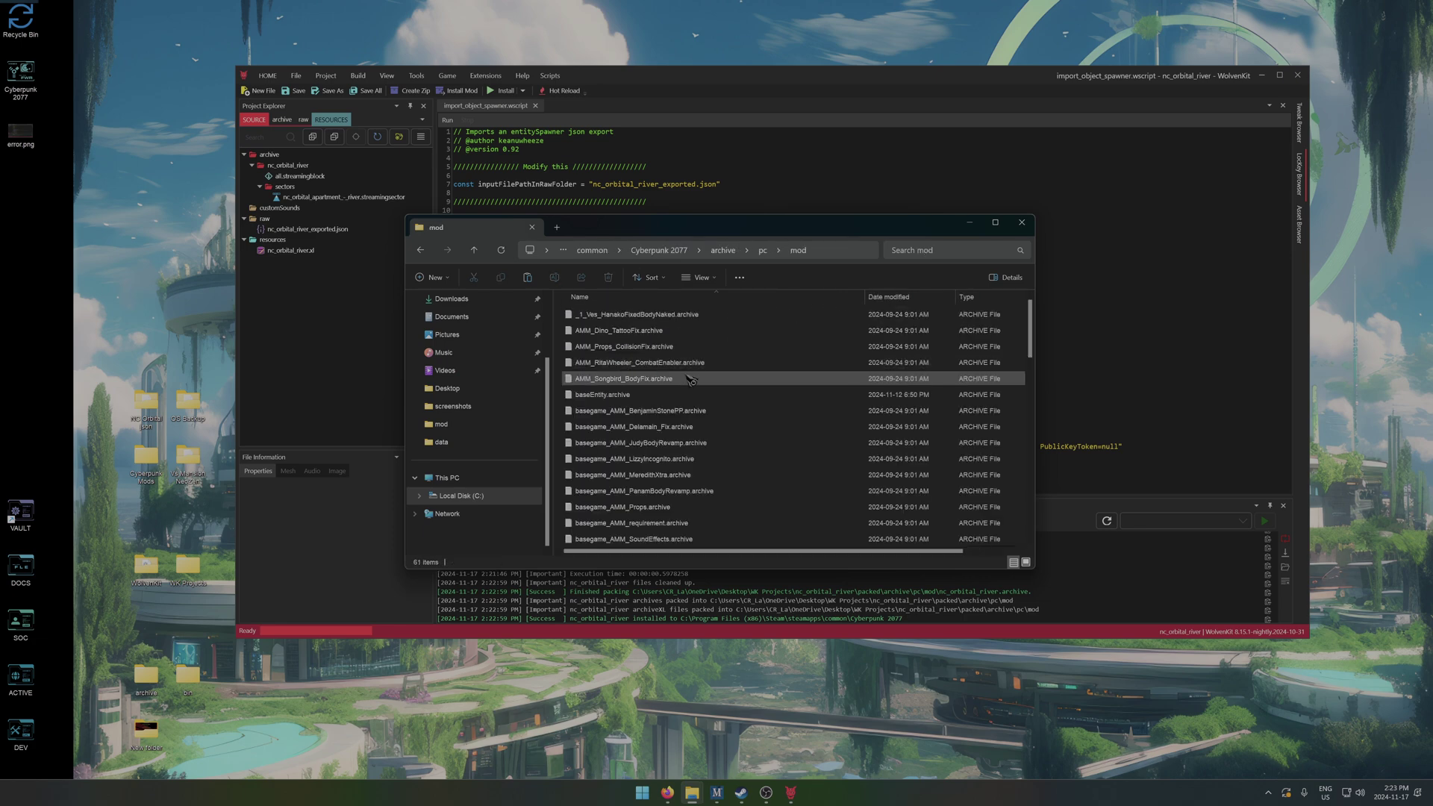
scroll(694, 384, "down", 15)
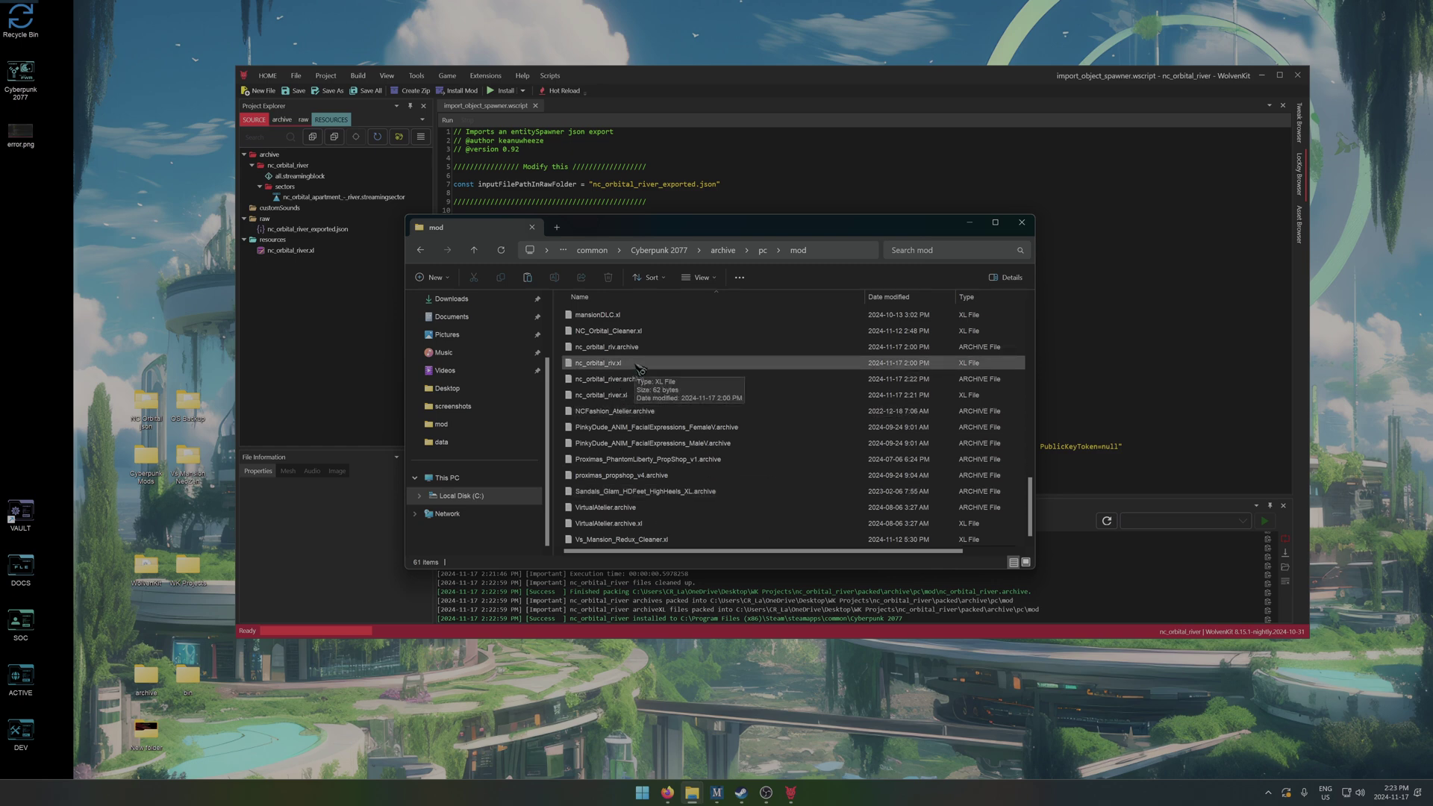
Delete the old nc_orbital_riv.xl and .archive files, then check the new nc_orbital_river pair.
left_click(640, 364)
key("Delete")
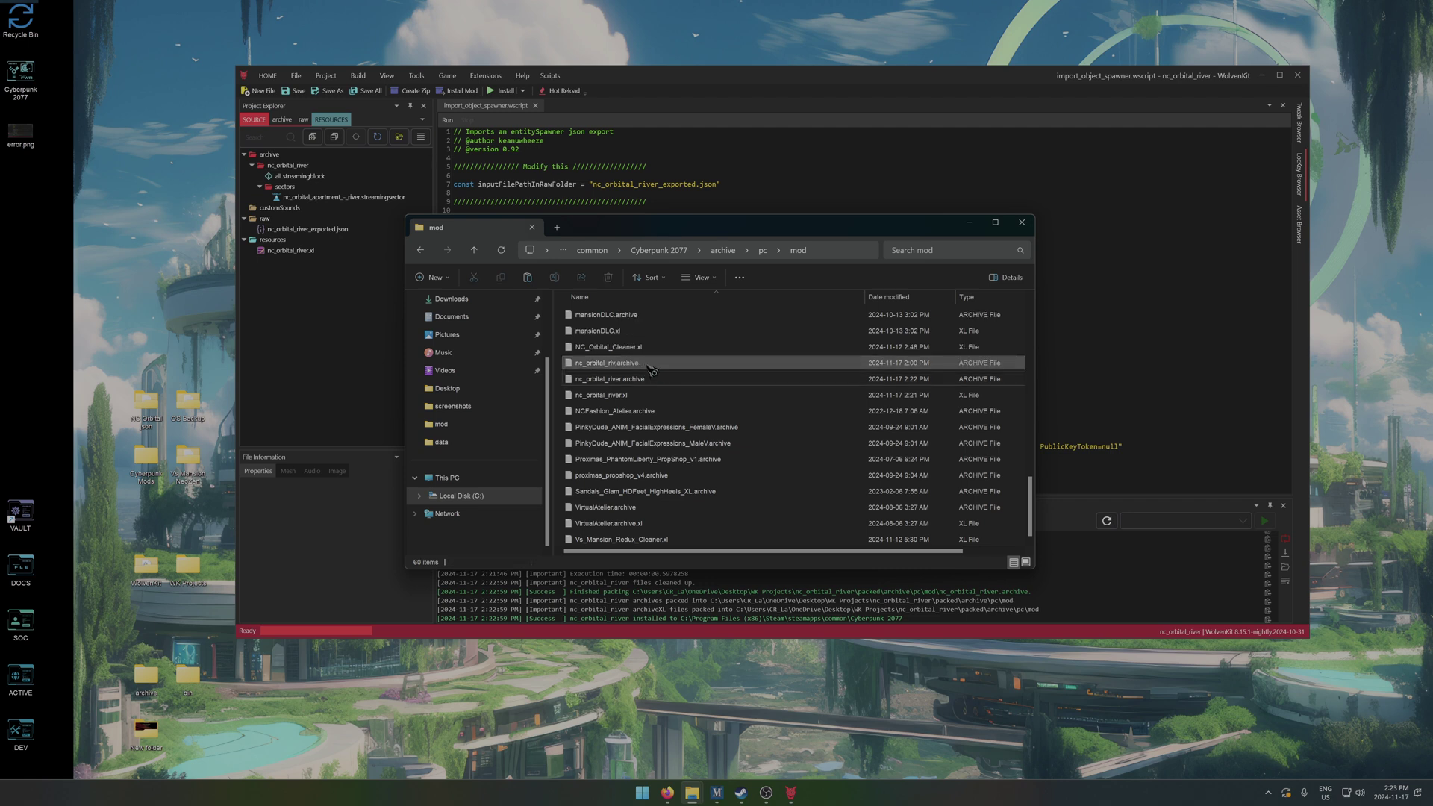
left_click(645, 366)
key("Delete")
left_click(630, 381)
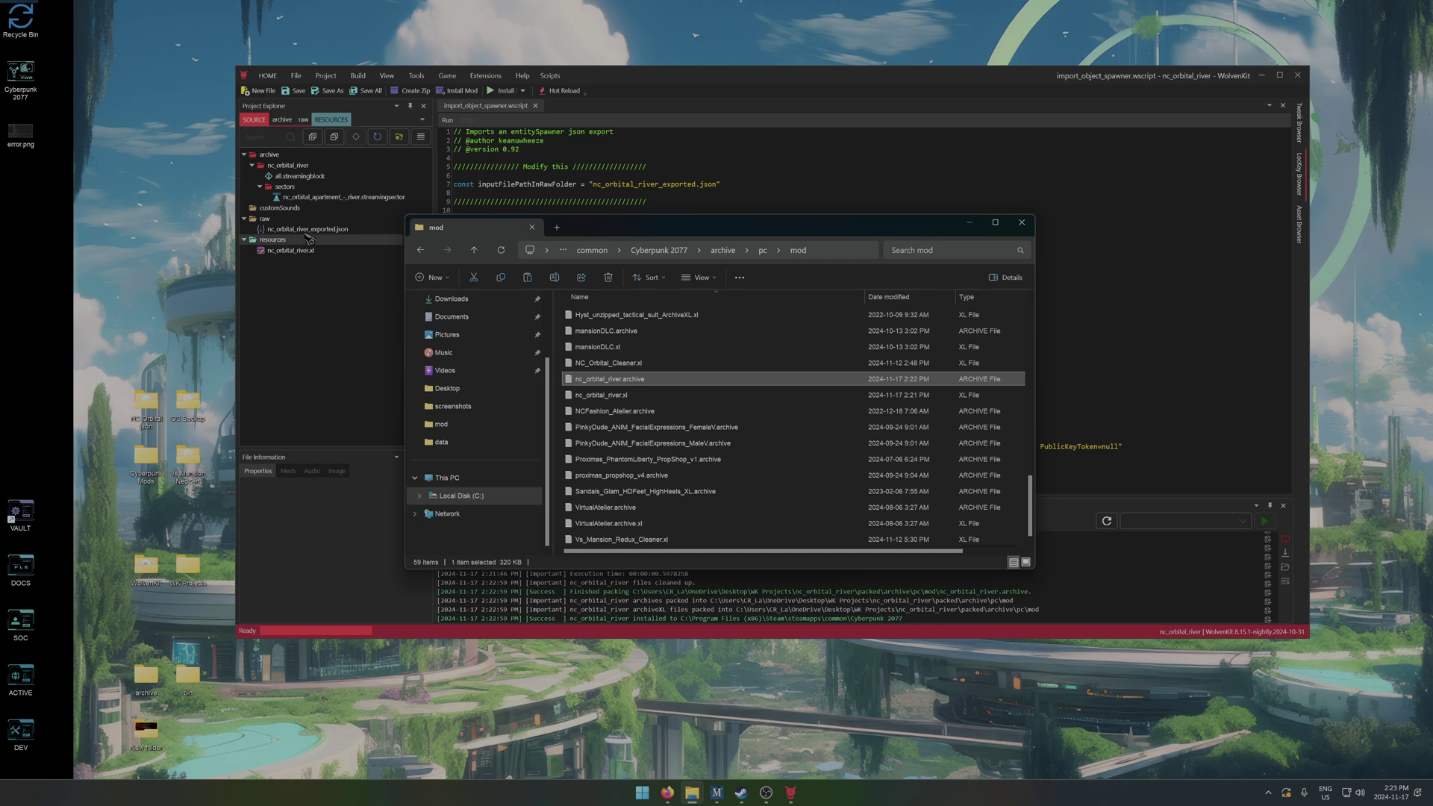
left_click(631, 396)
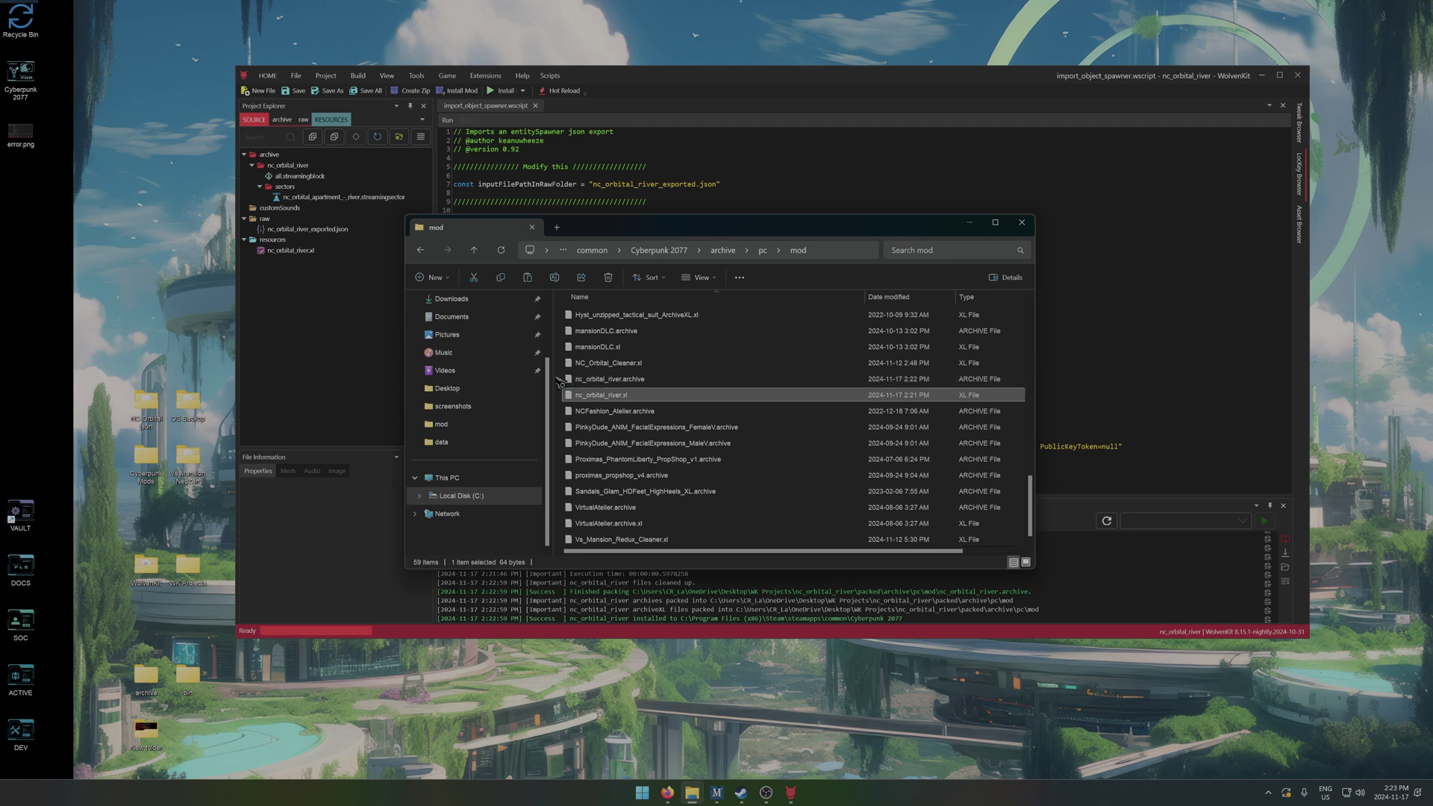
mouse_move(630, 389)
Copy nc_orbital_river.archive and nc_orbital_river.xl from the mod folder onto the desktop.
left_click_drag(562, 376, 621, 405)
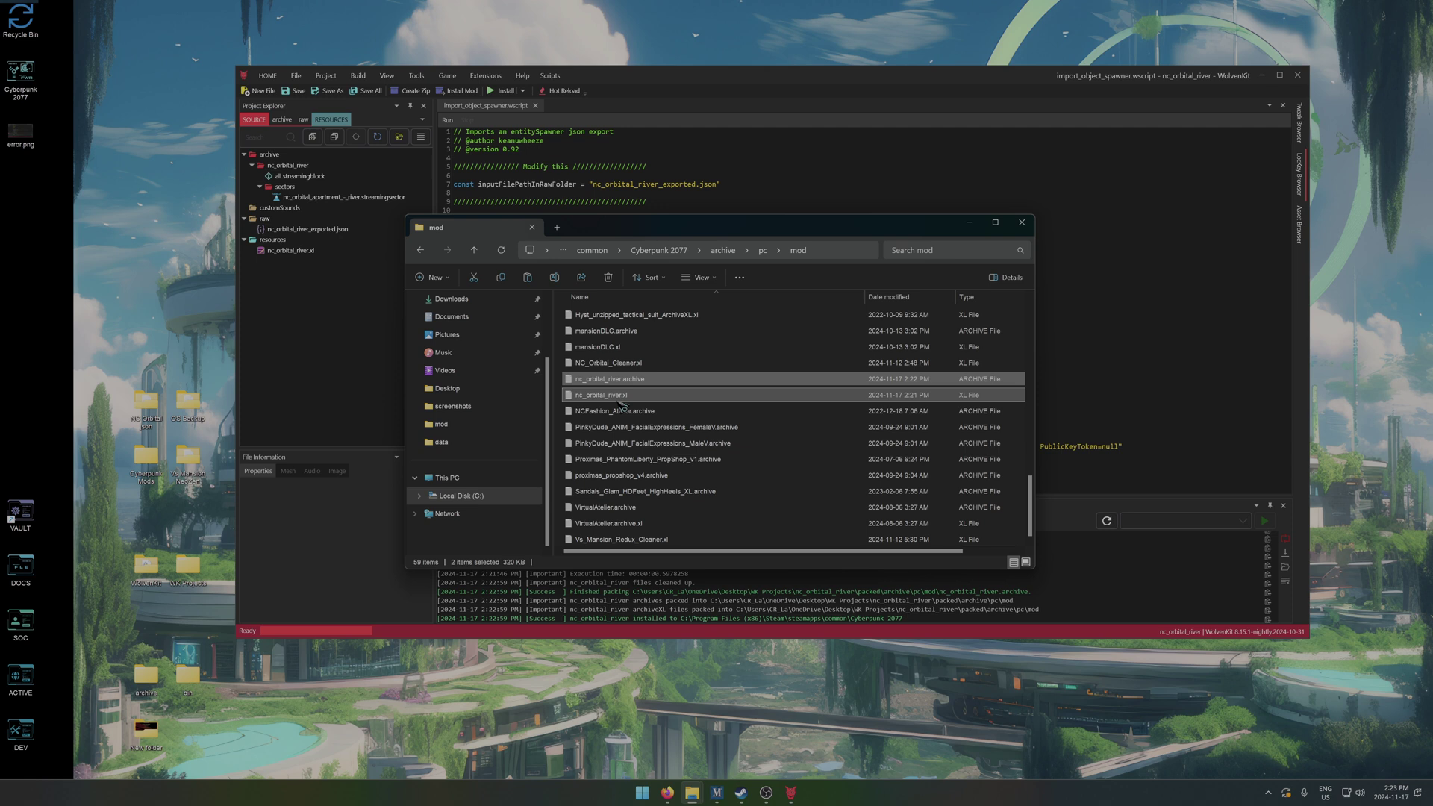
left_click(185, 237)
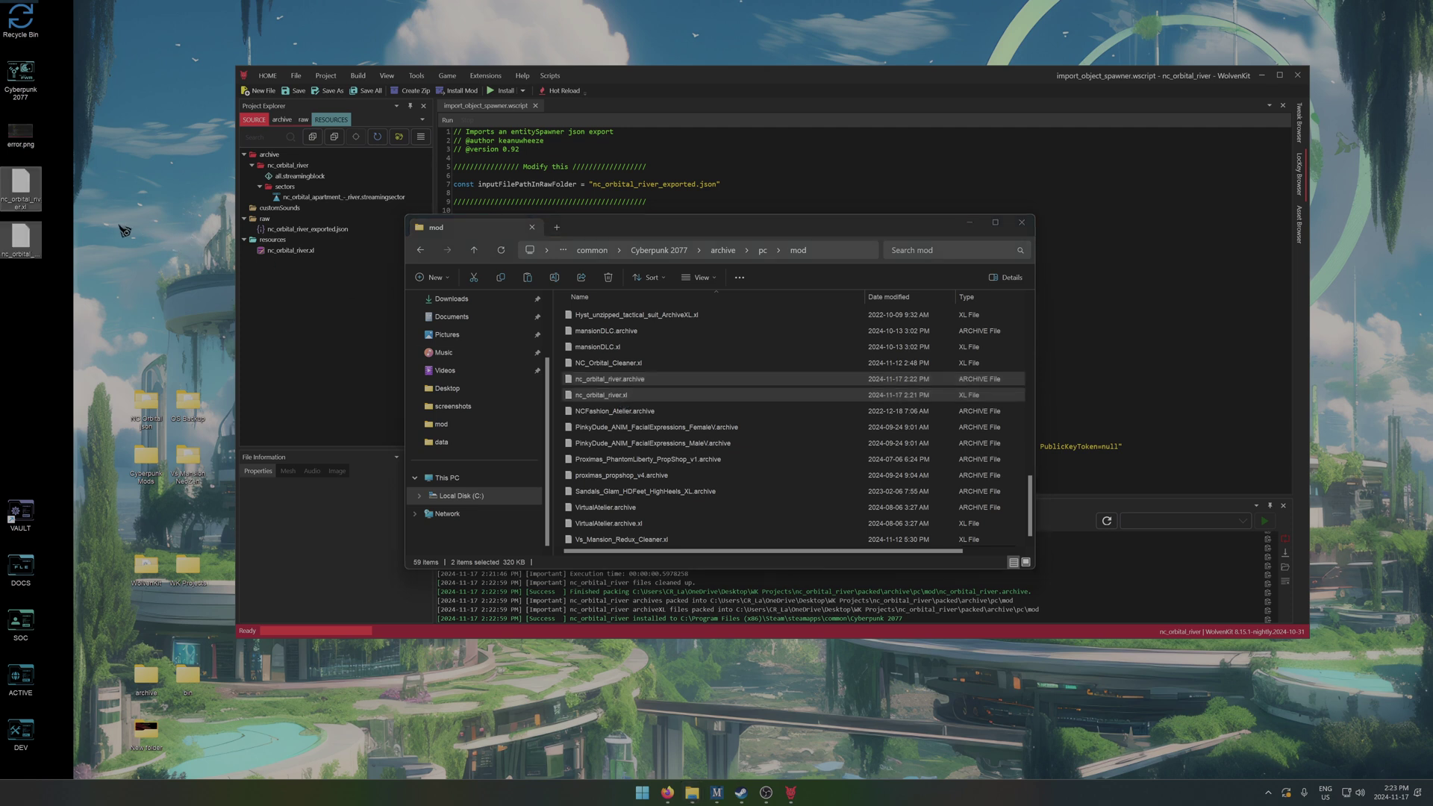
right_click(27, 196)
left_click(90, 164)
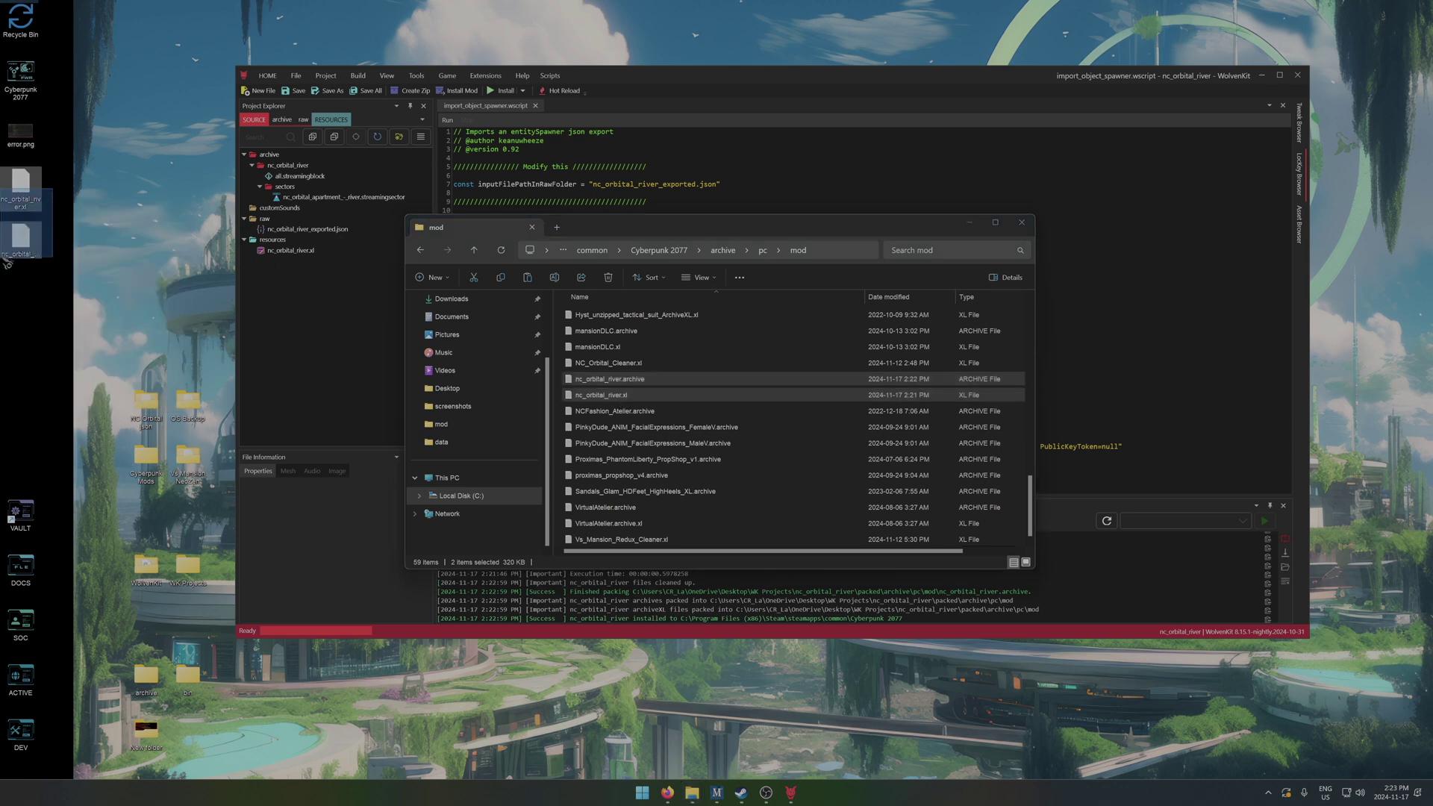
Compress the two desktop files into a ZIP named nc_orbital_river.zip.
right_click(21, 216)
mouse_move(106, 304)
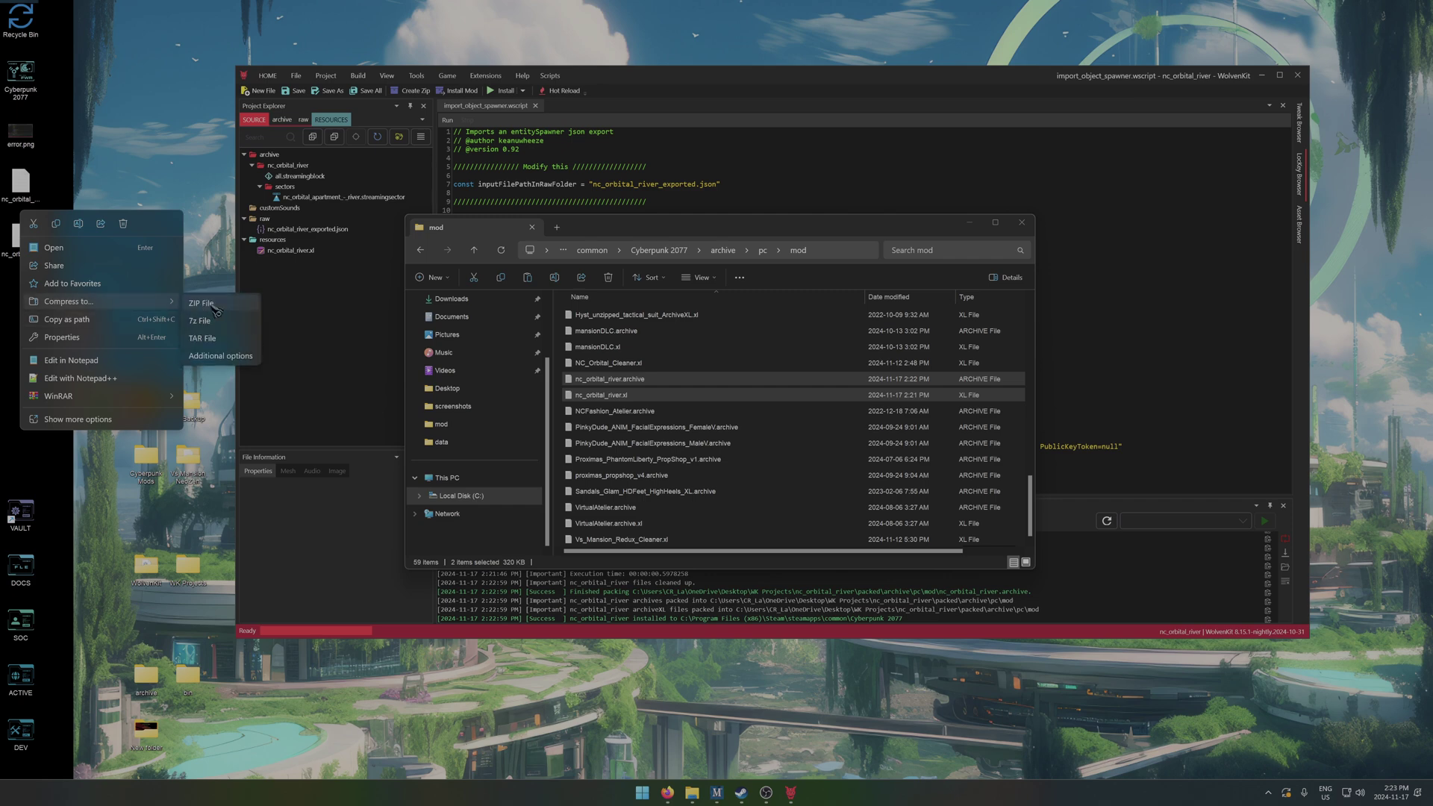
left_click(212, 304)
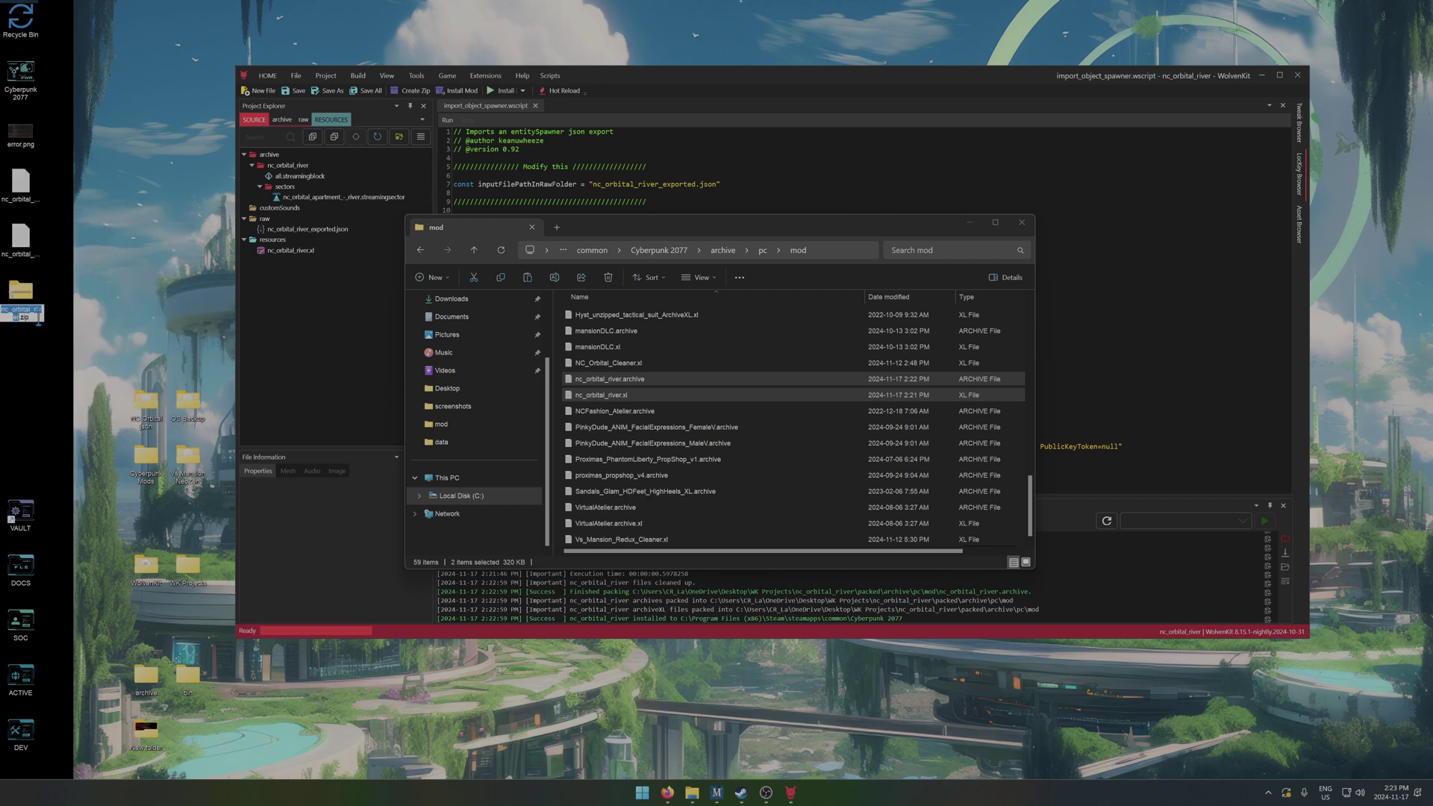
key("Return")
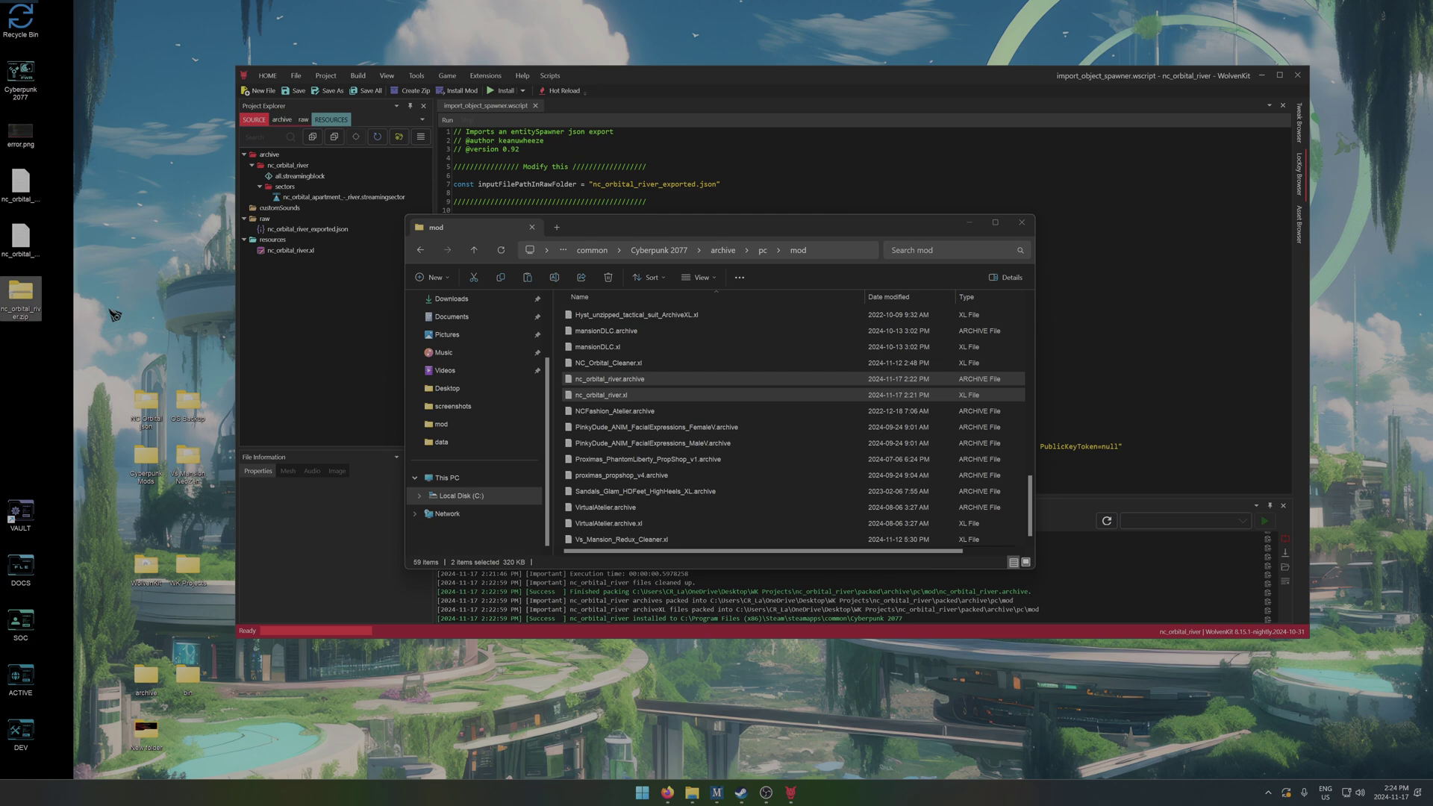
left_click(34, 195)
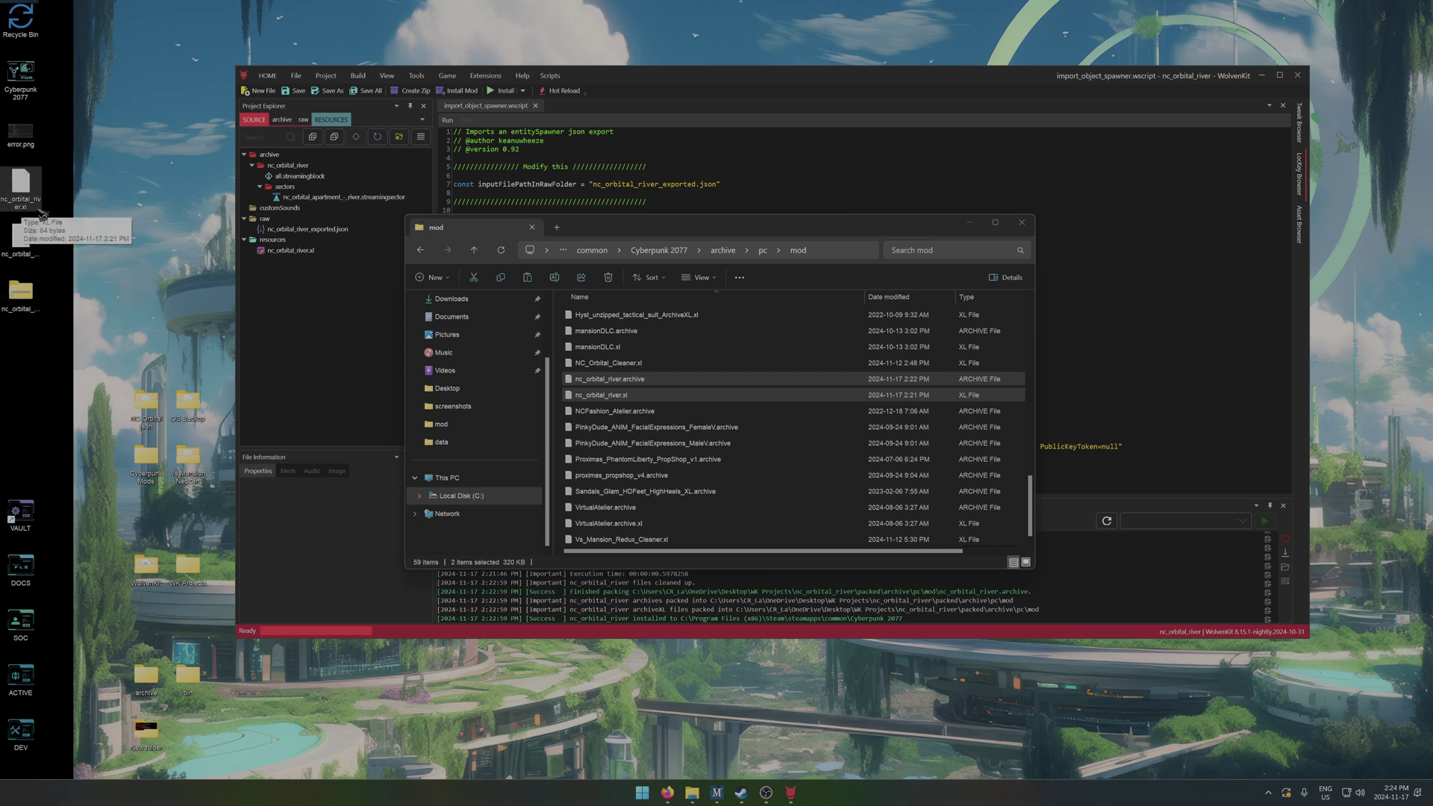
left_click(24, 245)
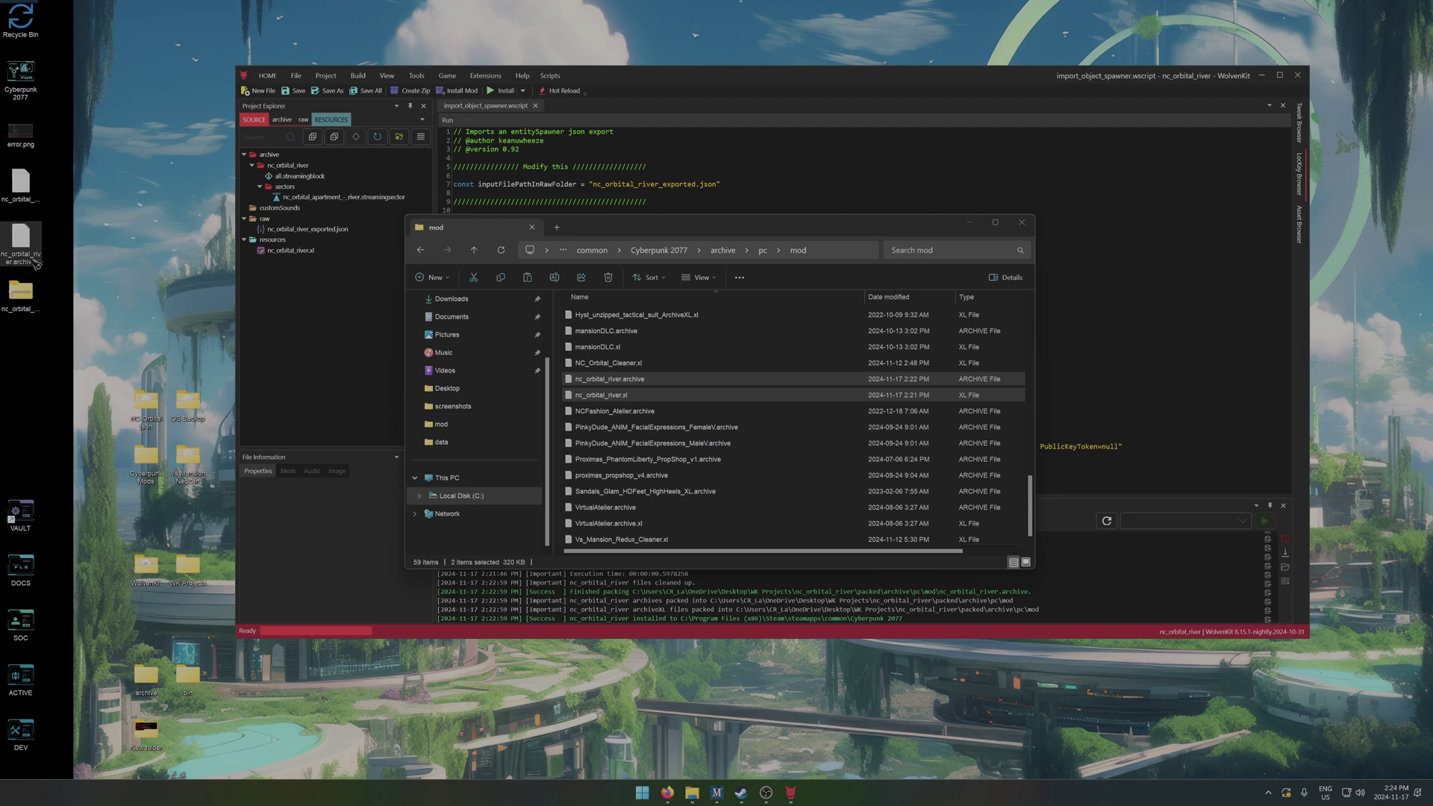
left_click(114, 269)
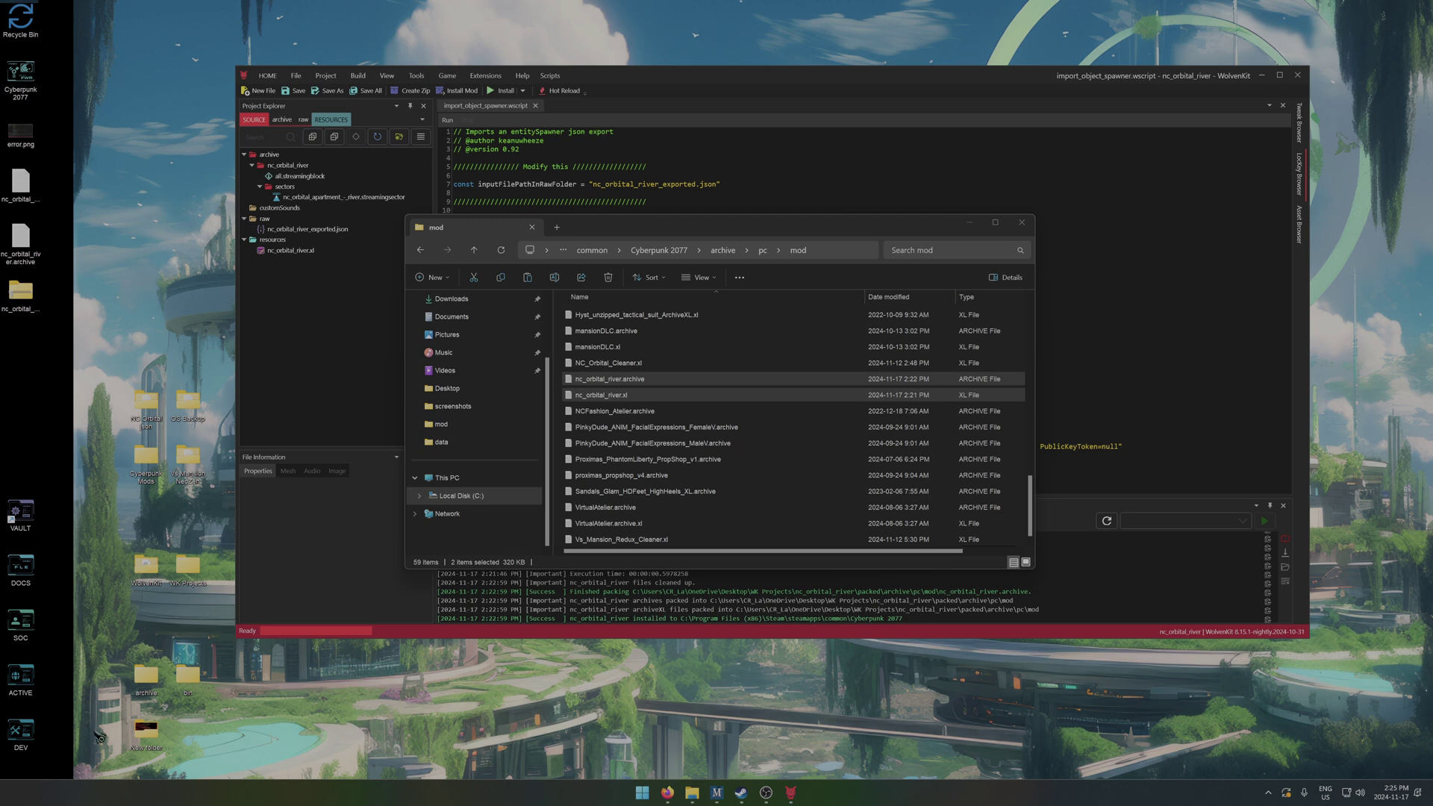
Bring up the Cyberpunk 2077 building tutorial in Google Docs and highlight its first AMM import step.
left_click(675, 791)
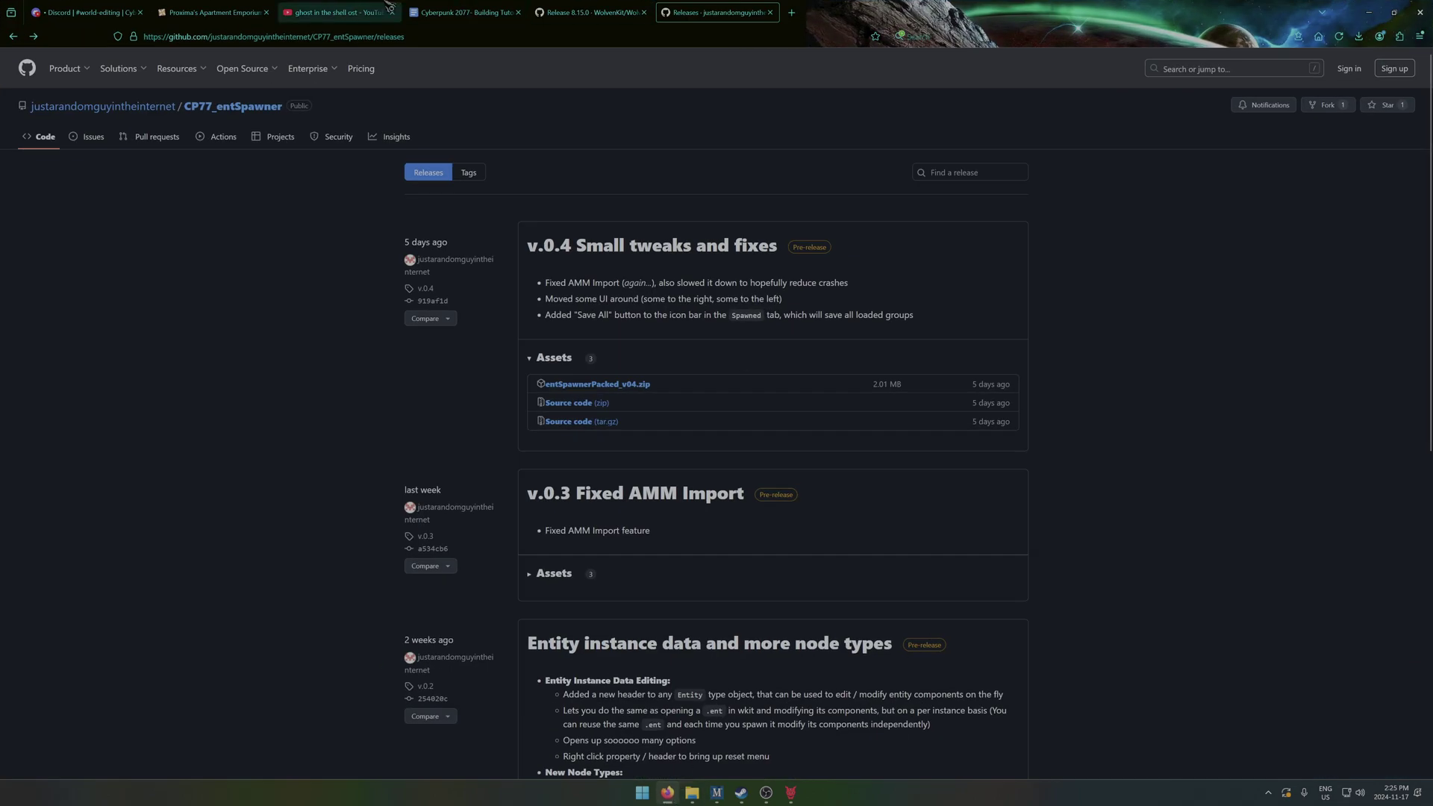
left_click(463, 12)
scroll(744, 325, "up", 1)
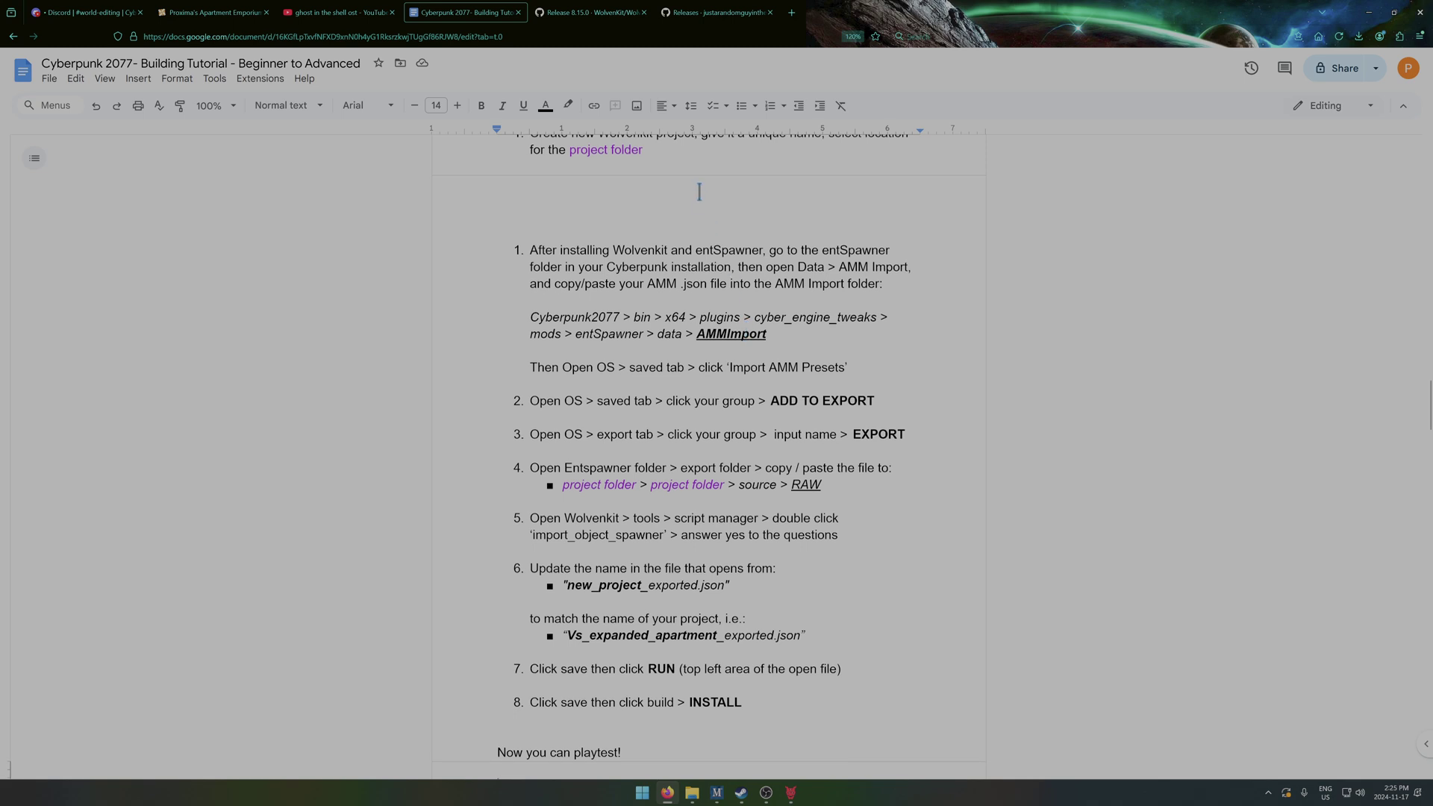
left_click(685, 199)
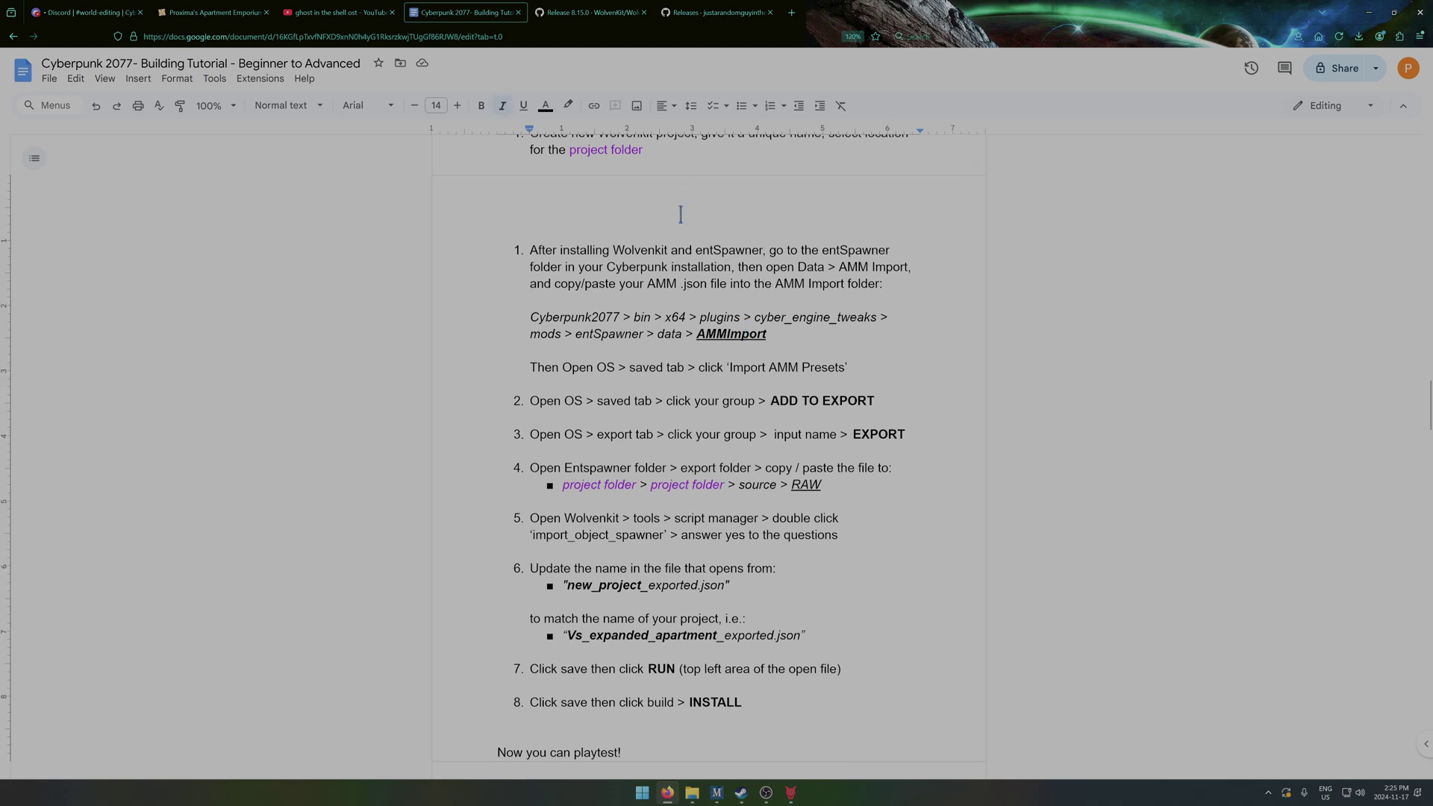
left_click_drag(849, 367, 534, 224)
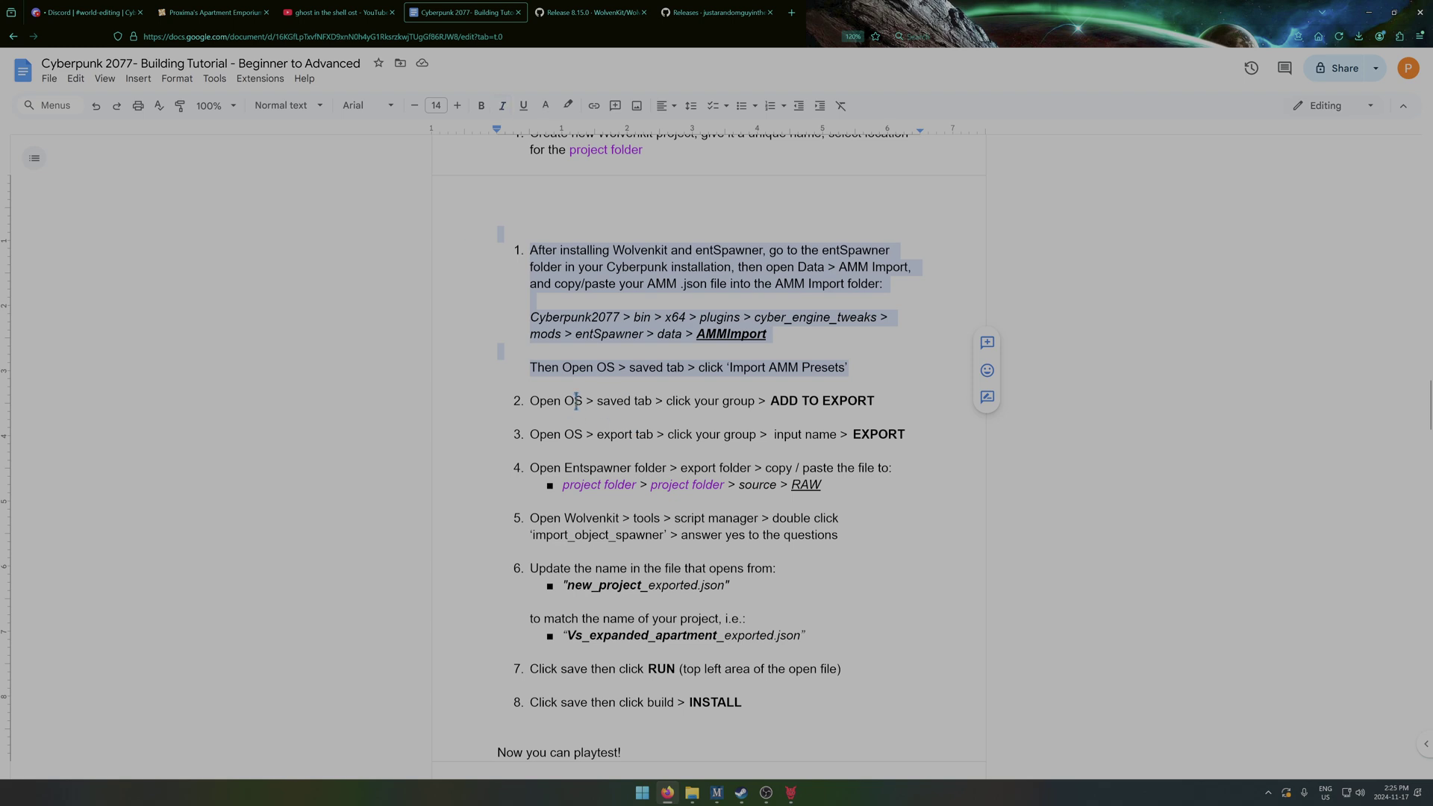
left_click(695, 193)
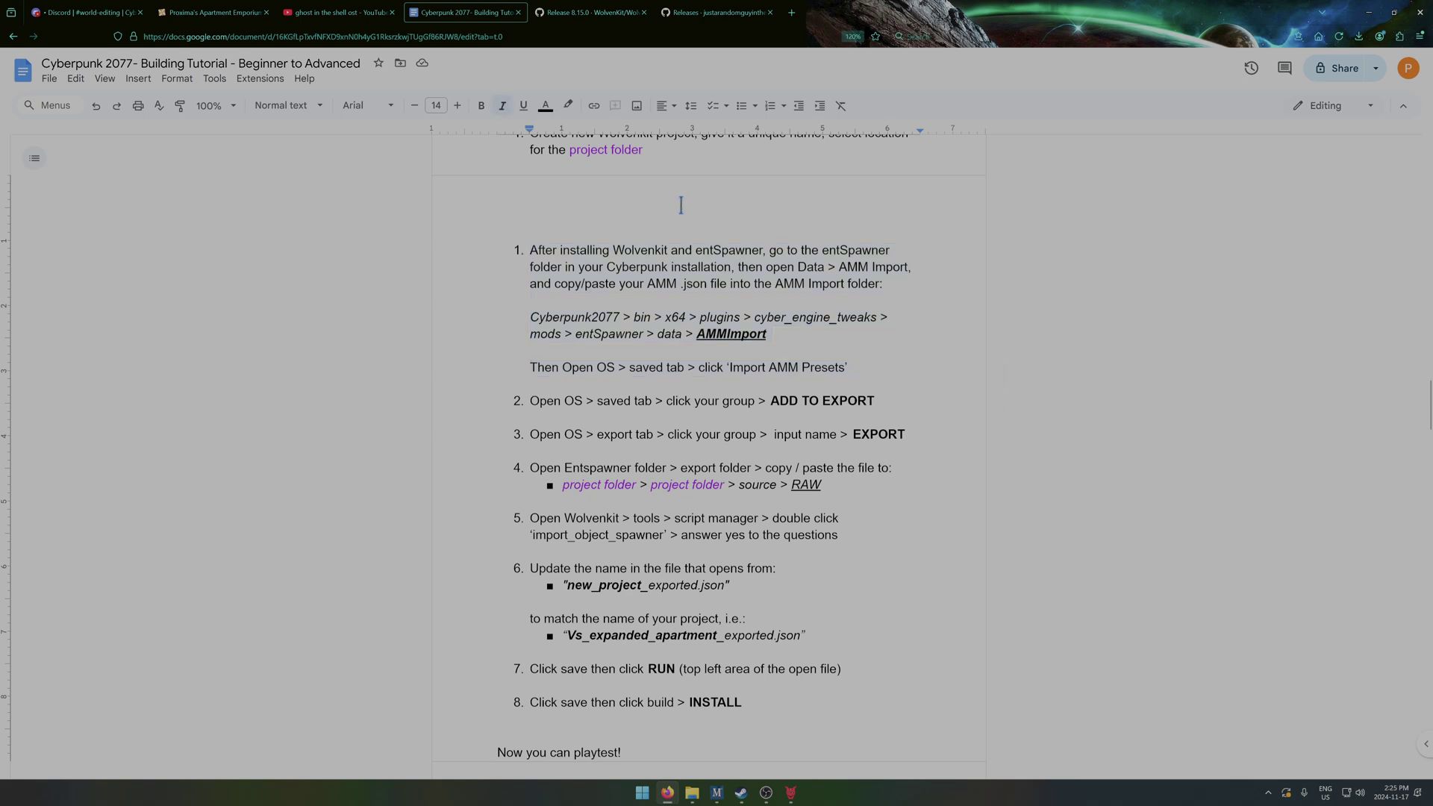